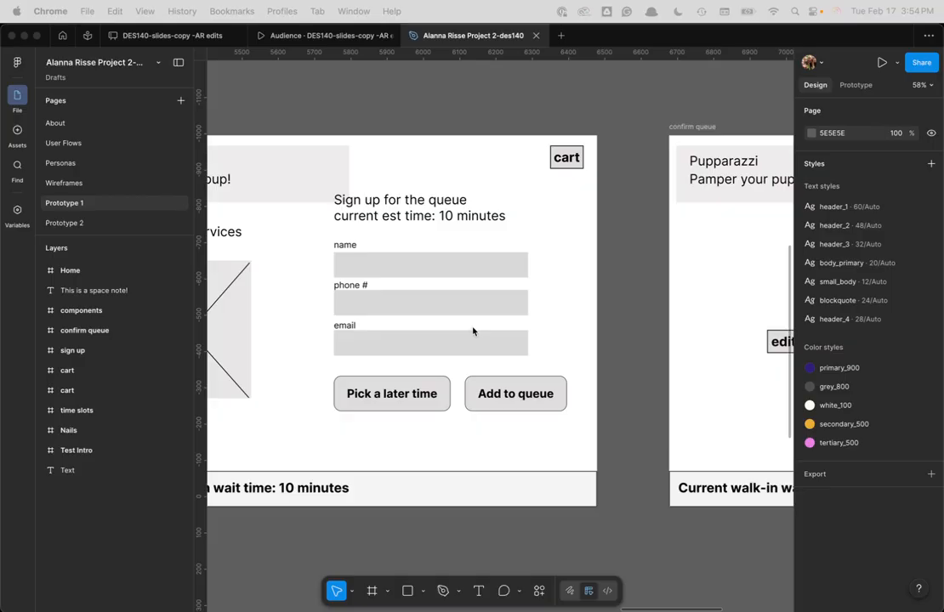
Zoom out and select the whole 1024×1366 sign up frame beside the confirm queue frame
{"action": "scroll", "coordinate": [484, 321], "scroll_direction": "down", "scroll_amount": 3}
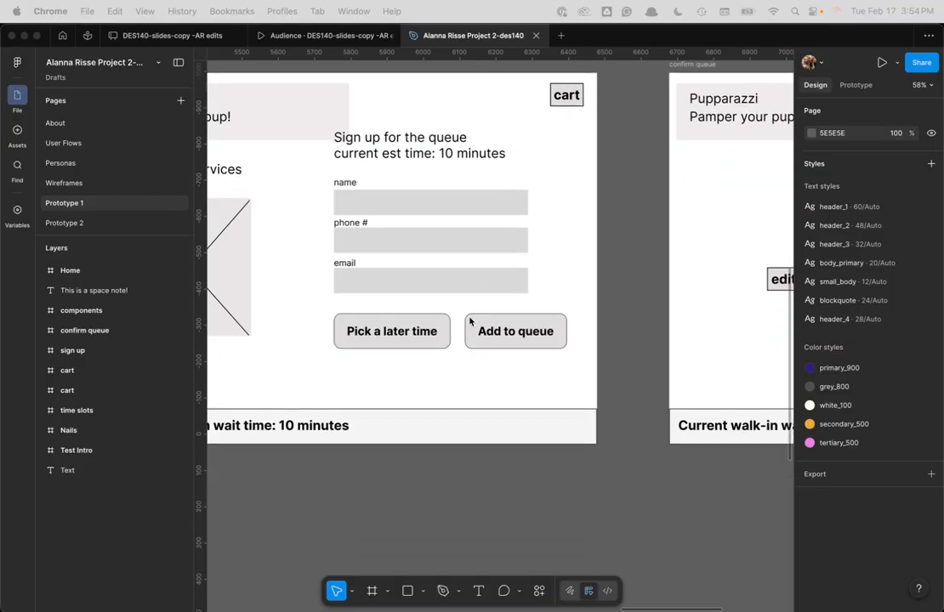
{"action": "scroll", "coordinate": [463, 322], "scroll_direction": "down", "scroll_amount": 5}
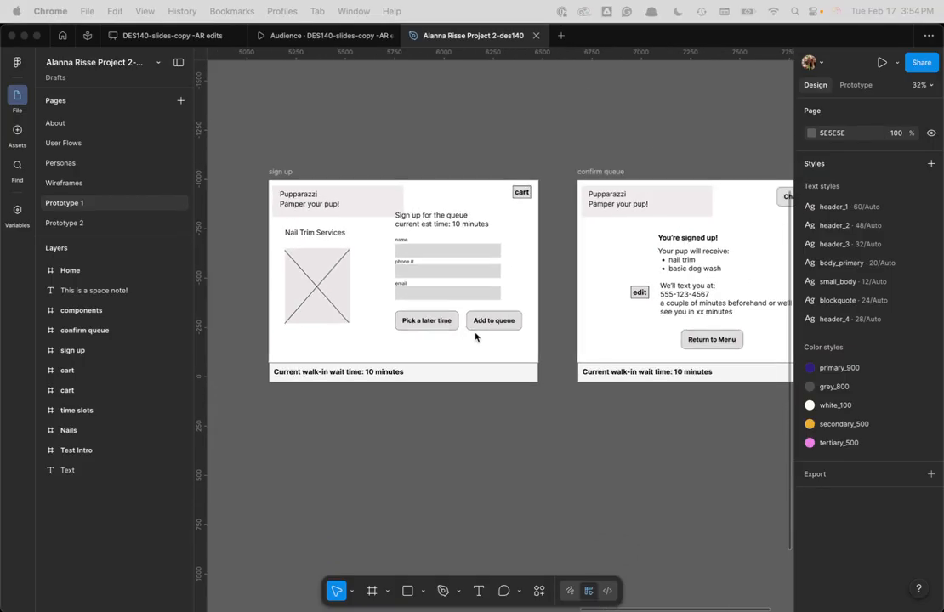
{"action": "left_click", "coordinate": [289, 173]}
{"action": "left_click", "coordinate": [289, 172]}
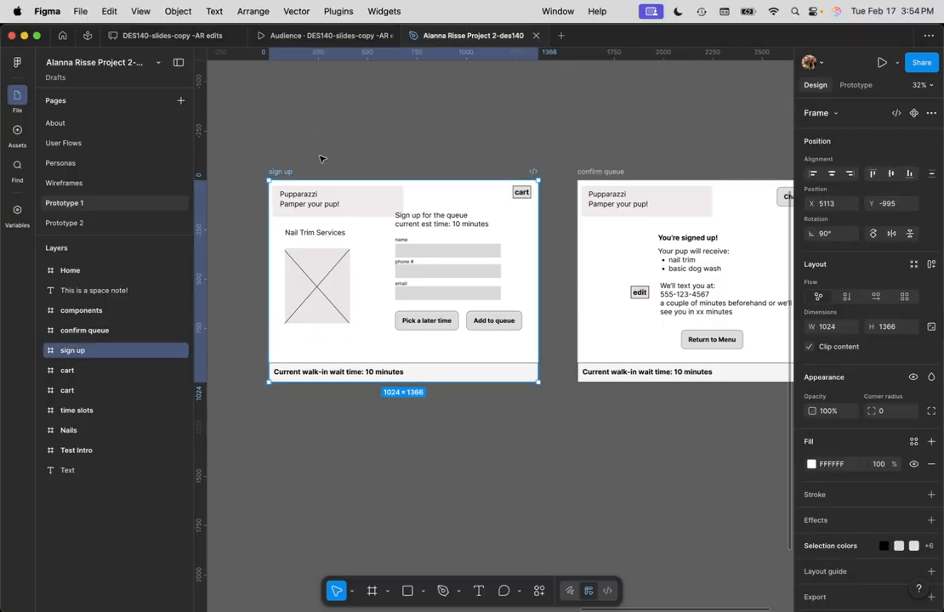
{"action": "scroll", "coordinate": [332, 149], "scroll_direction": "down", "scroll_amount": 2}
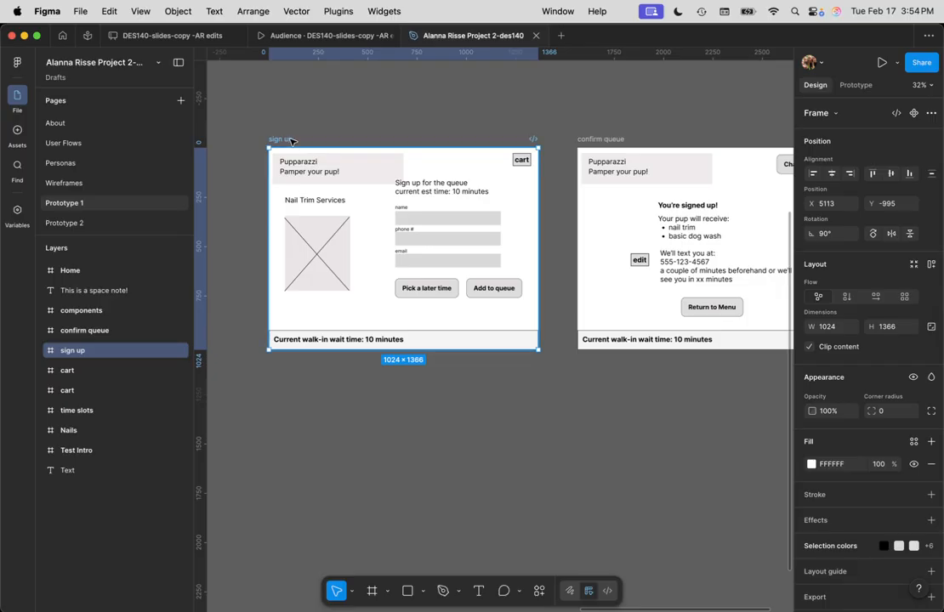
Duplicate the sign up frame below the original and type a sample first name into its name field
{"action": "left_click_drag", "start_coordinate": [290, 141], "coordinate": [298, 382]}
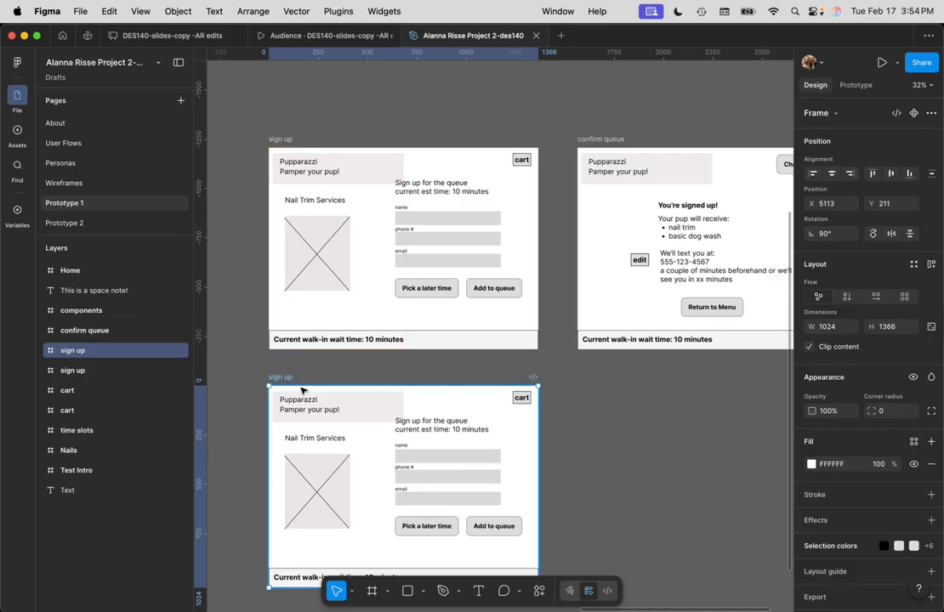
{"action": "scroll", "coordinate": [420, 459], "scroll_direction": "up", "scroll_amount": 5}
{"action": "scroll", "coordinate": [420, 463], "scroll_direction": "up", "scroll_amount": 2}
{"action": "left_click", "coordinate": [425, 460]}
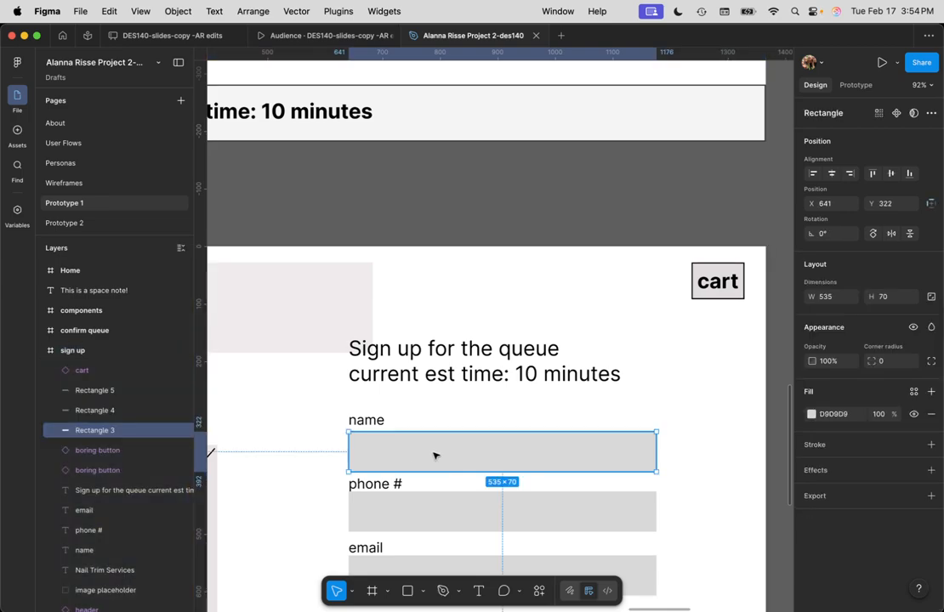
{"action": "key", "text": "t"}
{"action": "left_click", "coordinate": [363, 457]}
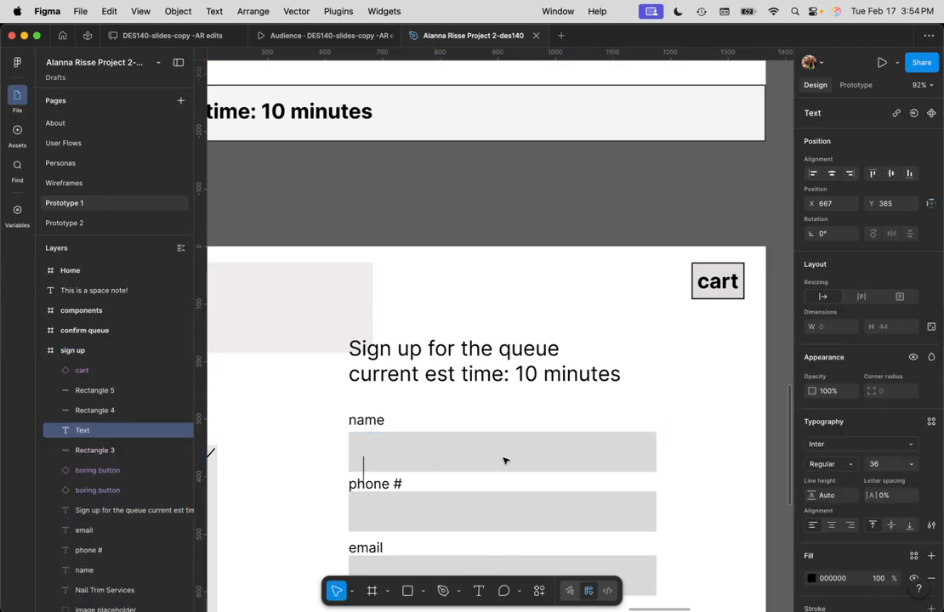
{"action": "type", "text": "Fred"}
{"action": "key", "text": "Escape"}
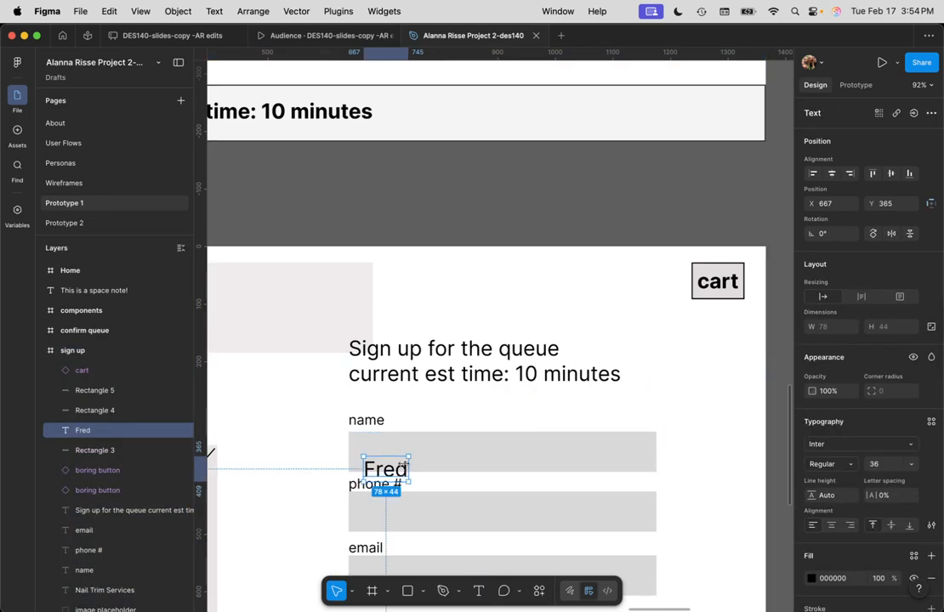
Copy the first name text into the phone # field and raise it above the field box
{"action": "left_click_drag", "start_coordinate": [403, 469], "coordinate": [400, 517]}
{"action": "double_click", "coordinate": [392, 512]}
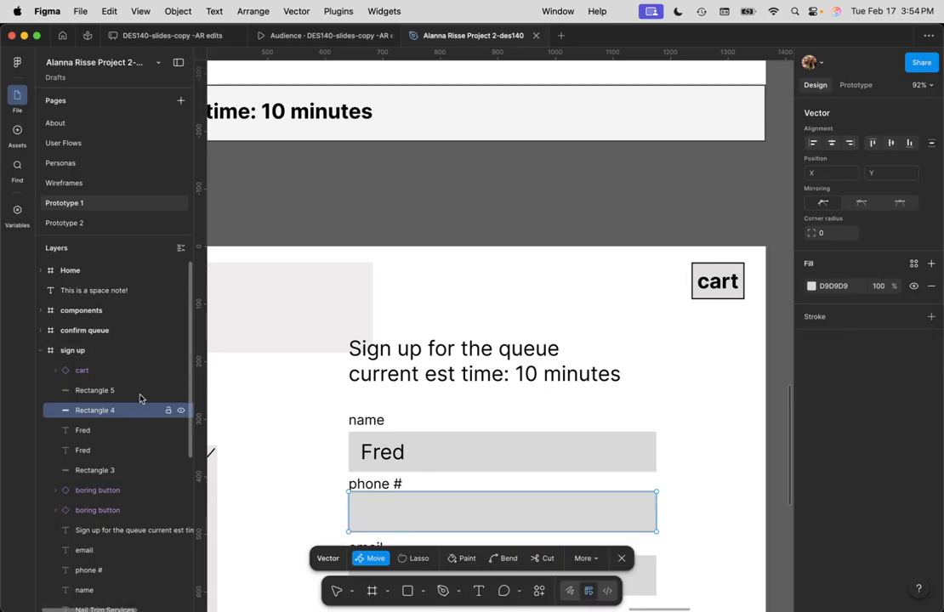
{"action": "left_click", "coordinate": [82, 370]}
{"action": "left_click", "coordinate": [89, 431]}
{"action": "left_click", "coordinate": [93, 452]}
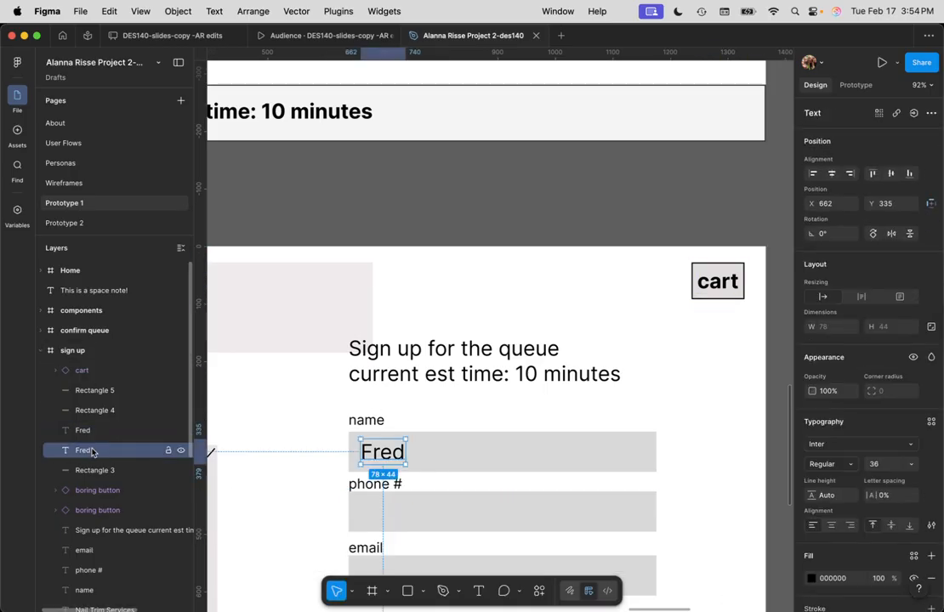
{"action": "key", "text": "super+]"}
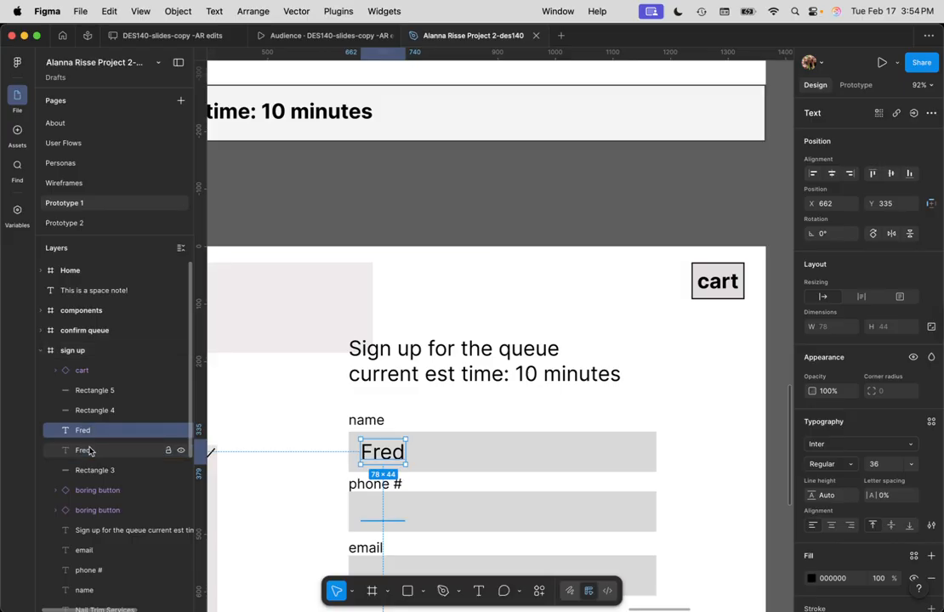
{"action": "key", "text": "super+]"}
{"action": "key", "text": "super+]"}
{"action": "key", "text": "super+]"}
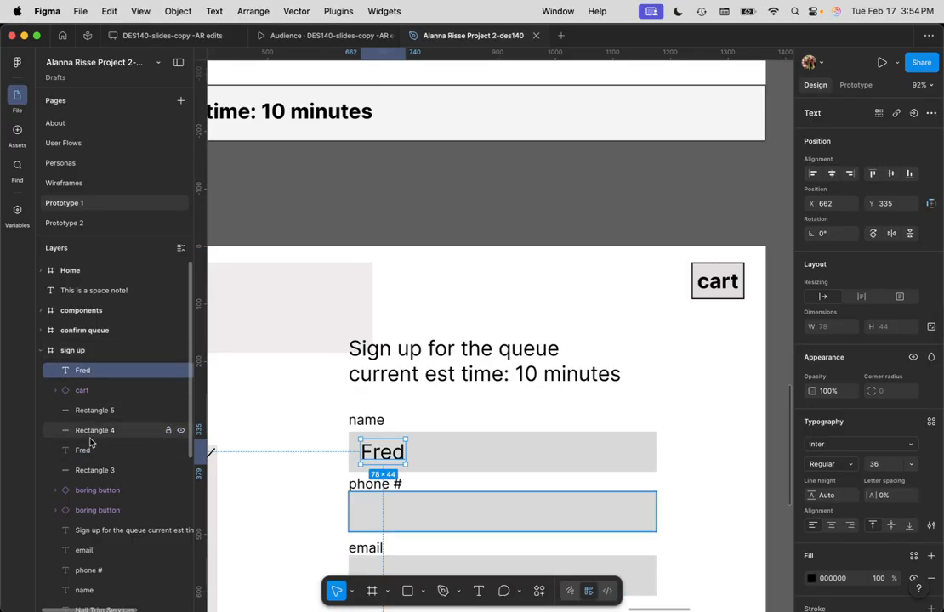
{"action": "left_click_drag", "start_coordinate": [87, 453], "coordinate": [100, 371]}
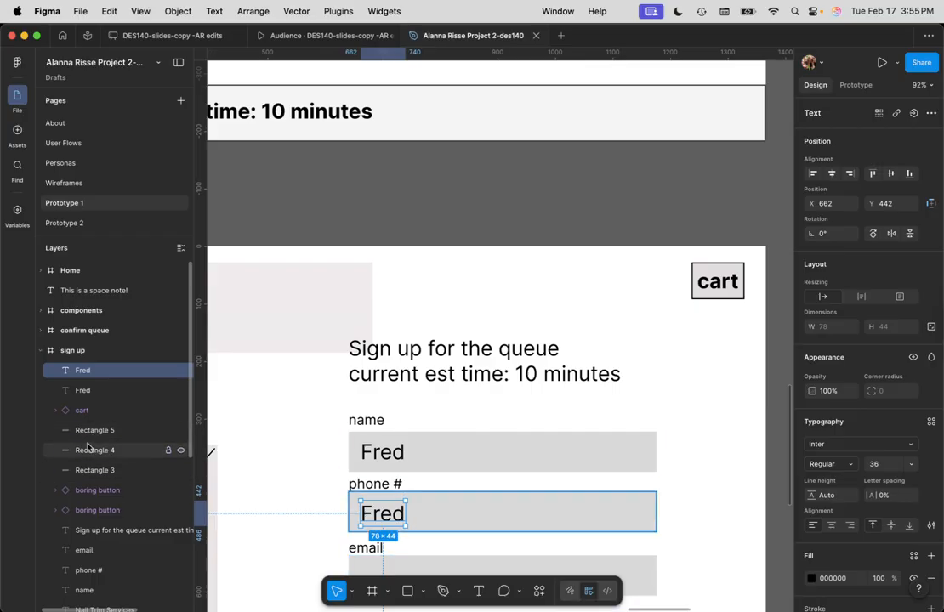
{"action": "scroll", "coordinate": [371, 489], "scroll_direction": "down", "scroll_amount": 2}
Change the phone # field's text to a sample surname
{"action": "double_click", "coordinate": [398, 483]}
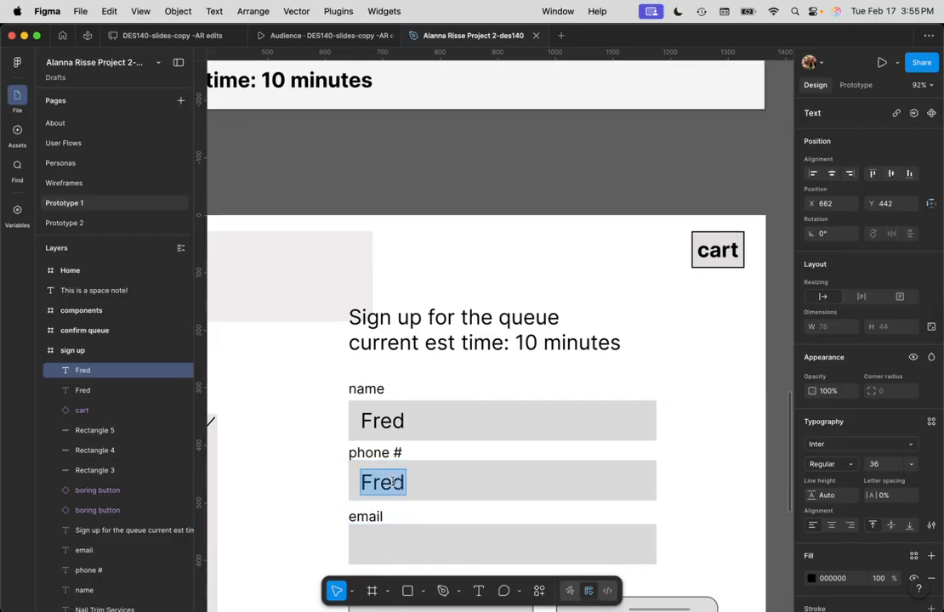
{"action": "type", "text": "F"}
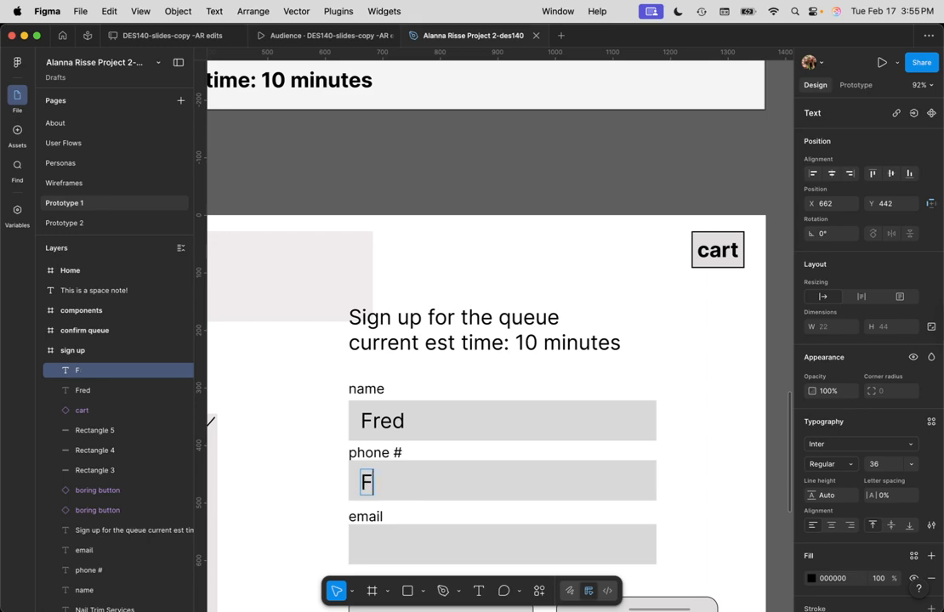
{"action": "type", "text": "linstone"}
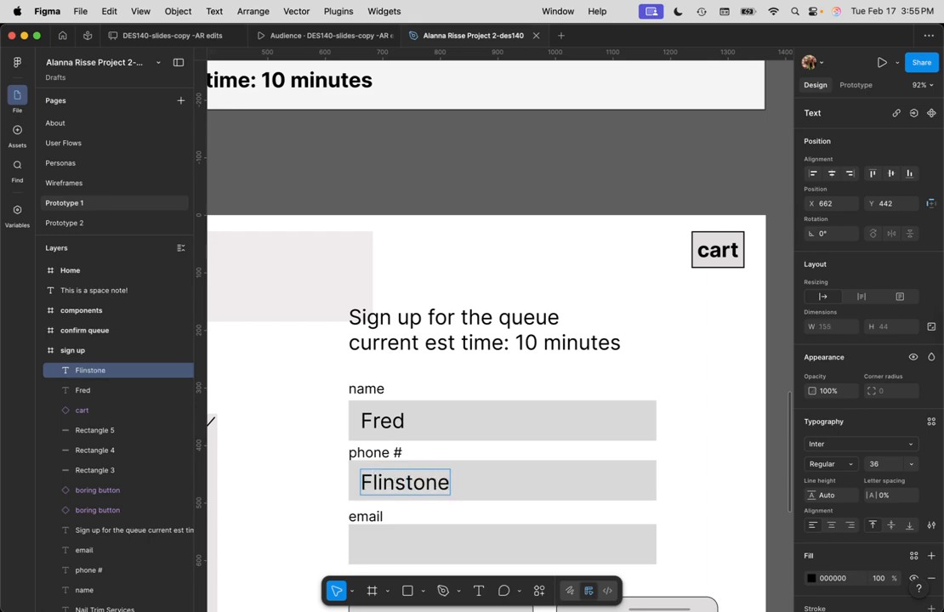
{"action": "scroll", "coordinate": [392, 505], "scroll_direction": "down", "scroll_amount": 1}
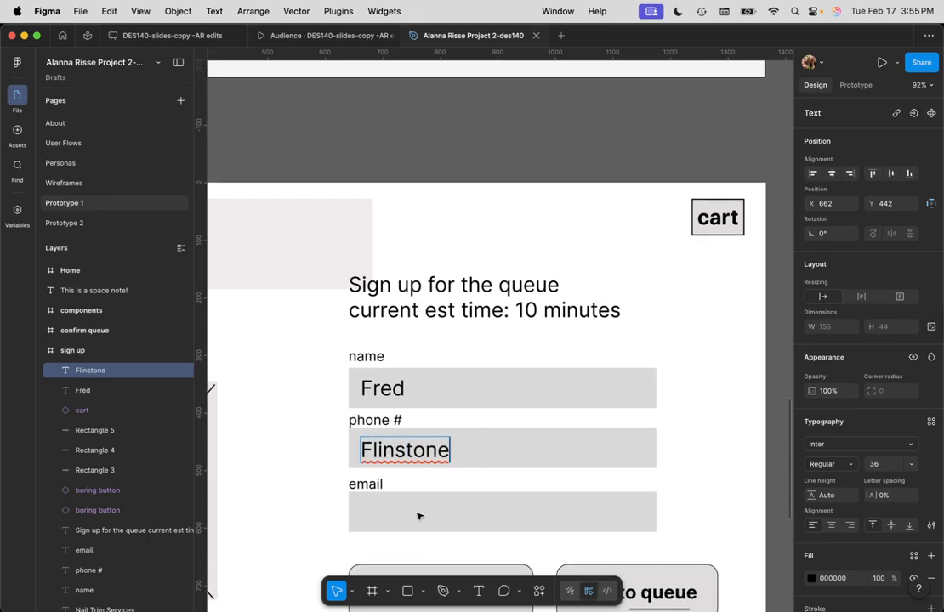
{"action": "key", "text": "Escape"}
Copy the first name into the email field and complete it as a sample e-mail address
{"action": "left_click_drag", "start_coordinate": [387, 390], "coordinate": [385, 514]}
{"action": "double_click", "coordinate": [385, 513]}
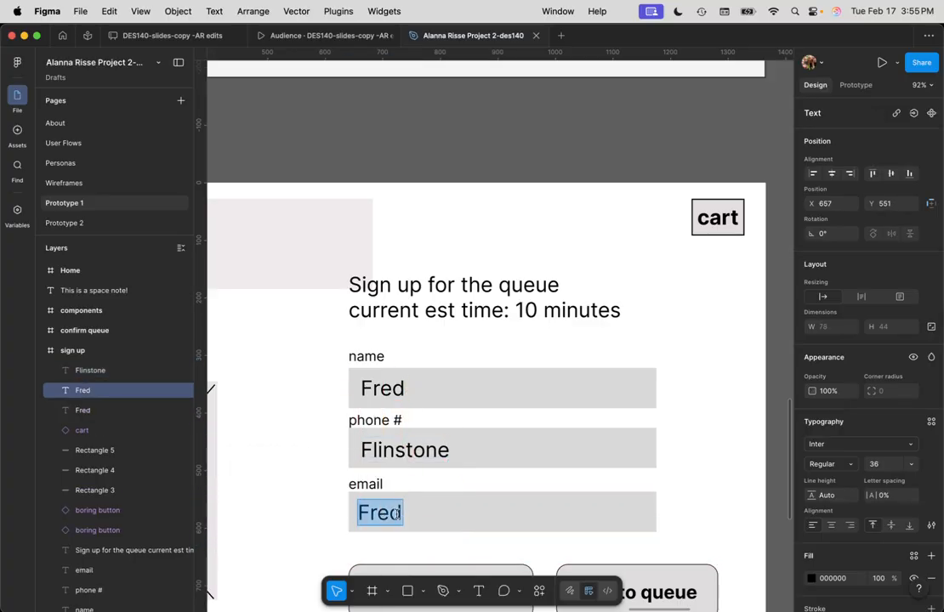
{"action": "left_click", "coordinate": [398, 514]}
{"action": "type", "text": "@"}
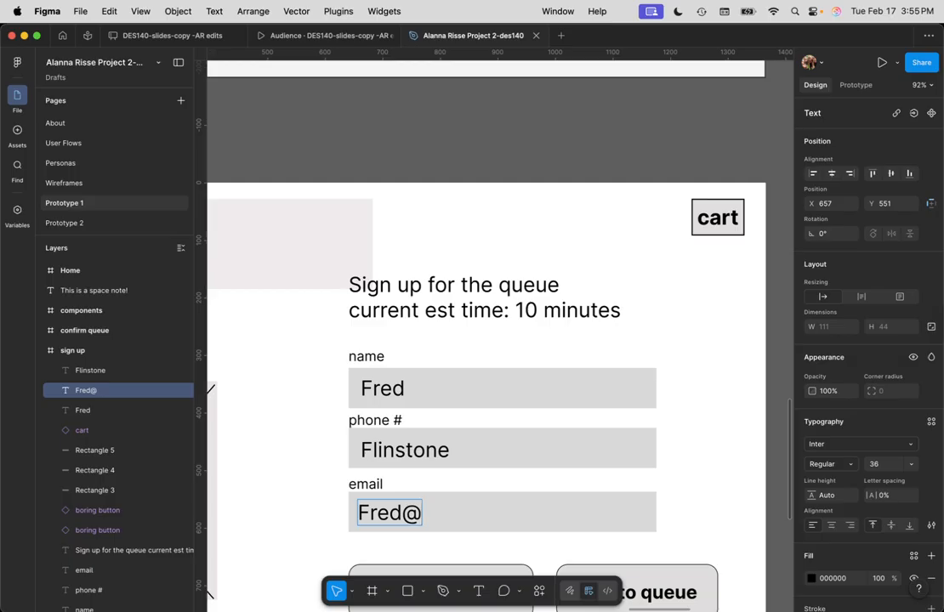
{"action": "type", "text": "flinstone.com"}
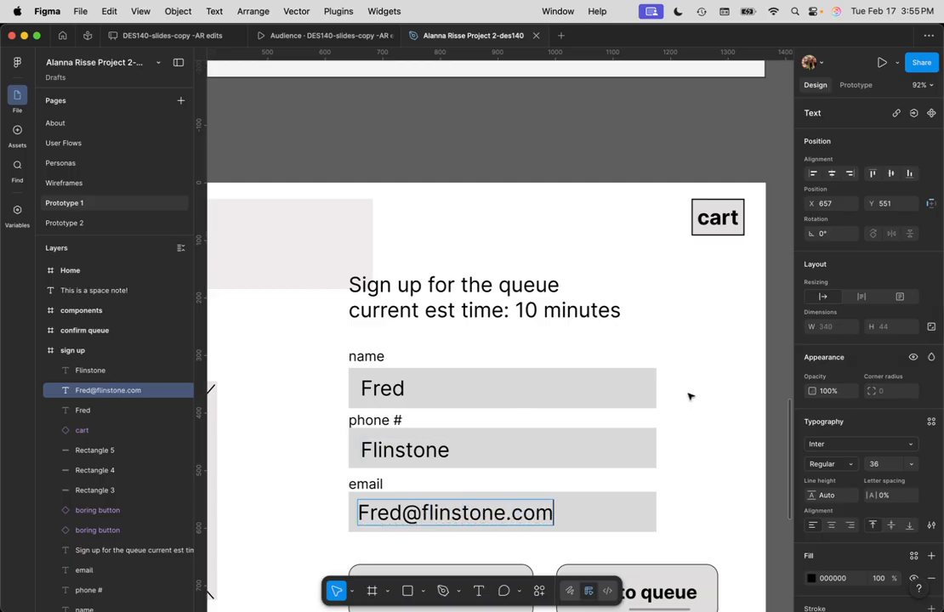
{"action": "key", "text": "Escape"}
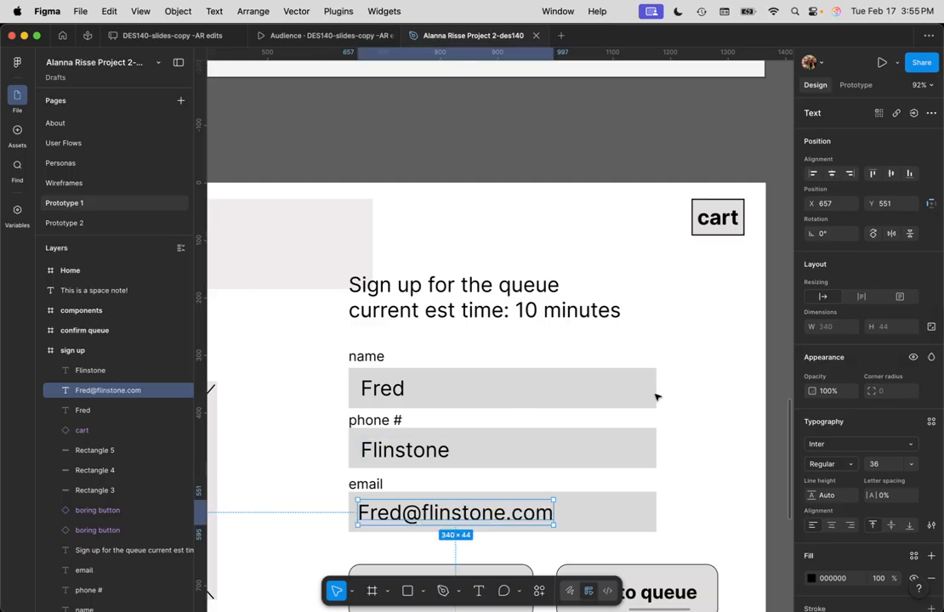
Move the surname beside the first name and replace the phone field text with a sample phone number
{"action": "scroll", "coordinate": [657, 394], "scroll_direction": "down", "scroll_amount": 5}
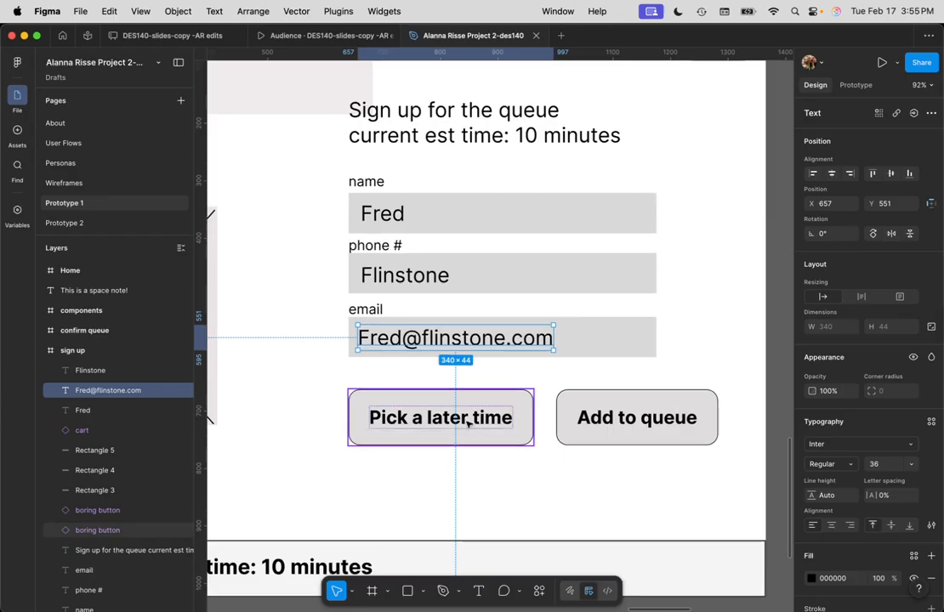
{"action": "left_click", "coordinate": [403, 278]}
{"action": "mouse_move", "coordinate": [406, 277]}
{"action": "left_mouse_down"}
{"action": "mouse_move", "coordinate": [453, 219]}
{"action": "mouse_move", "coordinate": [465, 219]}
{"action": "mouse_move", "coordinate": [390, 274]}
{"action": "mouse_move", "coordinate": [369, 275]}
{"action": "mouse_move", "coordinate": [406, 276]}
{"action": "left_mouse_up"}
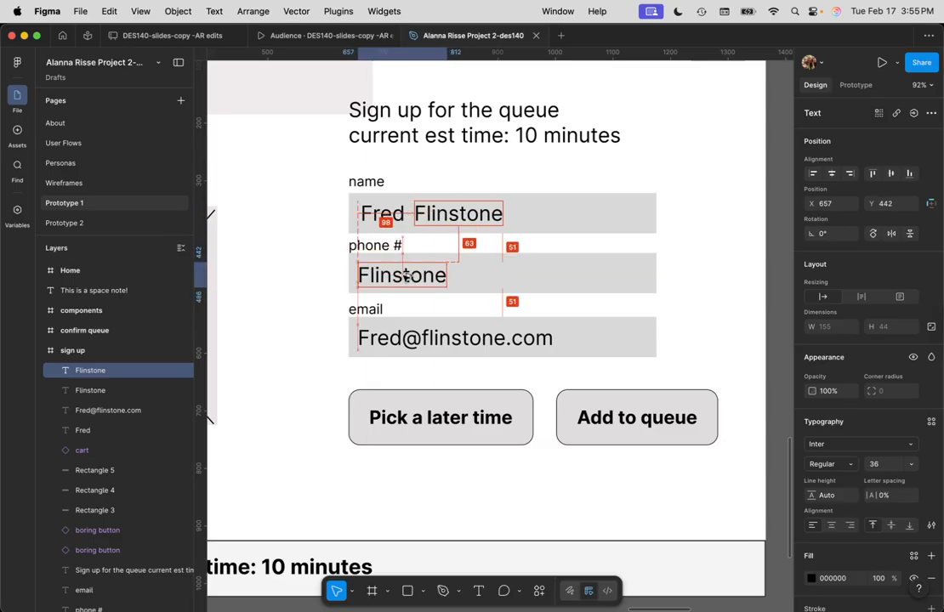
{"action": "double_click", "coordinate": [403, 276]}
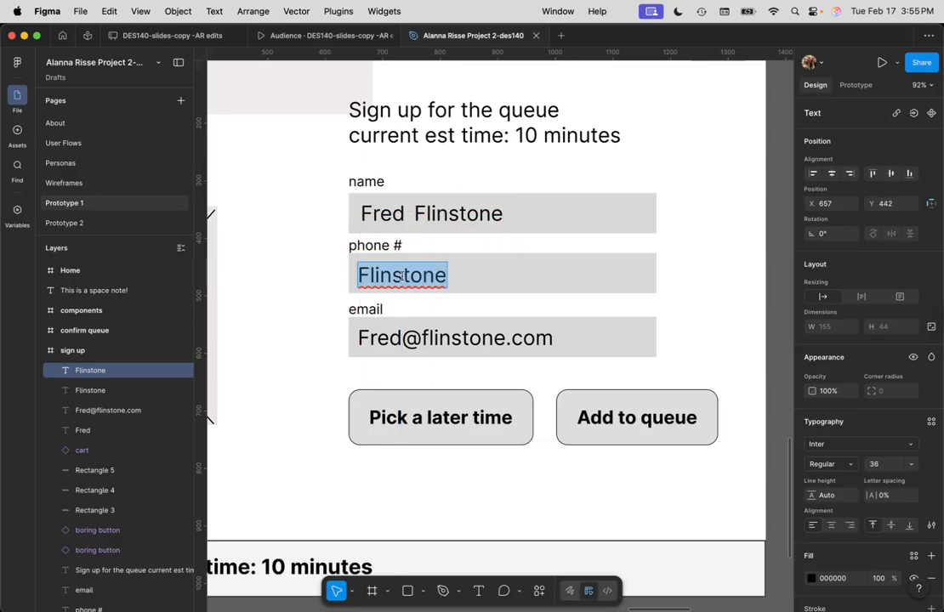
{"action": "type", "text": "555-123-"}
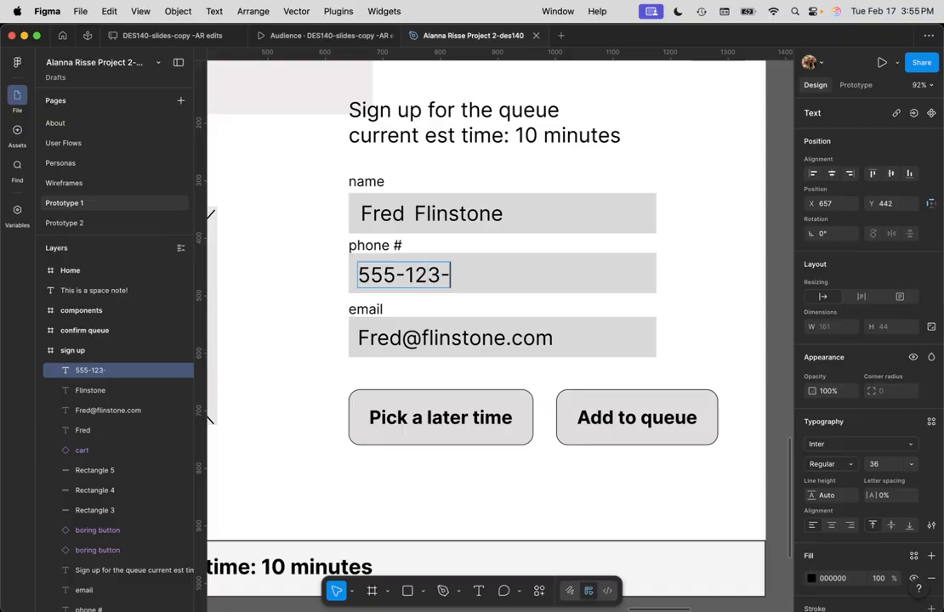
{"action": "type", "text": "4567"}
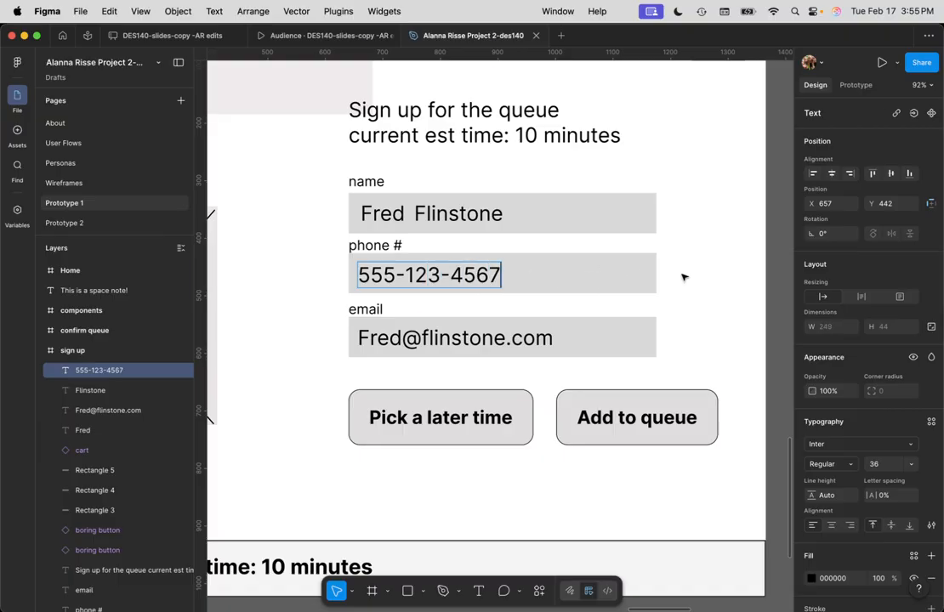
{"action": "key", "text": "Escape"}
{"action": "scroll", "coordinate": [512, 354], "scroll_direction": "down", "scroll_amount": 5}
{"action": "scroll", "coordinate": [494, 281], "scroll_direction": "up", "scroll_amount": 3}
{"action": "scroll", "coordinate": [493, 282], "scroll_direction": "up", "scroll_amount": 2}
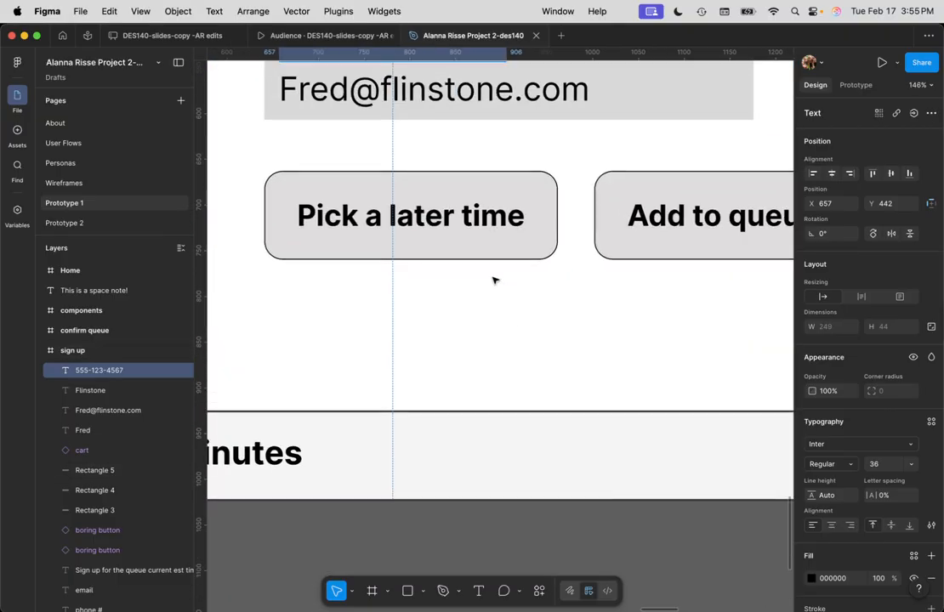
Switch the right sidebar from the Prototype panel back to the Design panel
{"action": "scroll", "coordinate": [493, 282], "scroll_direction": "down", "scroll_amount": 8}
{"action": "scroll", "coordinate": [494, 282], "scroll_direction": "down", "scroll_amount": 1}
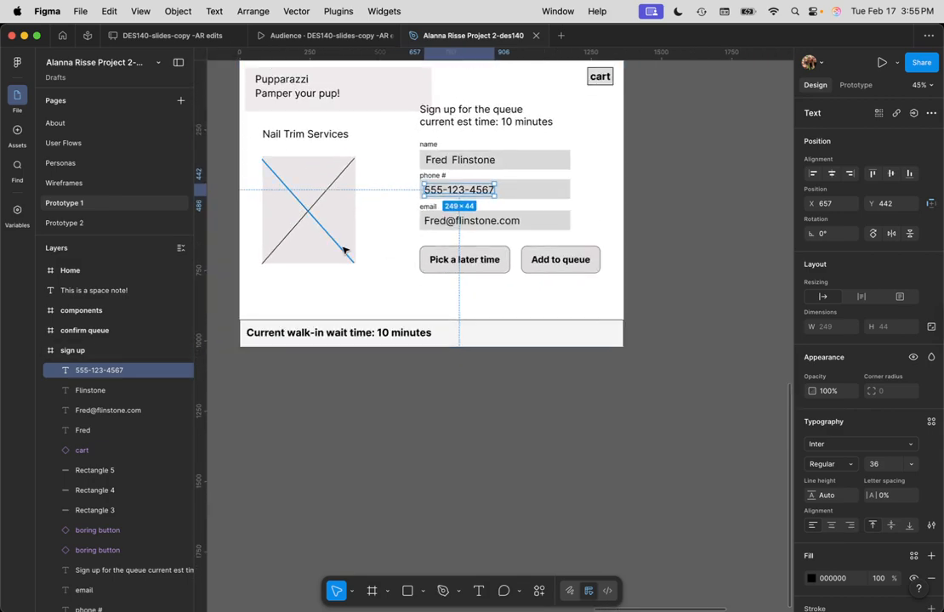
{"action": "scroll", "coordinate": [345, 250], "scroll_direction": "down", "scroll_amount": 1}
{"action": "scroll", "coordinate": [347, 250], "scroll_direction": "up", "scroll_amount": 5}
{"action": "scroll", "coordinate": [353, 248], "scroll_direction": "up", "scroll_amount": 5}
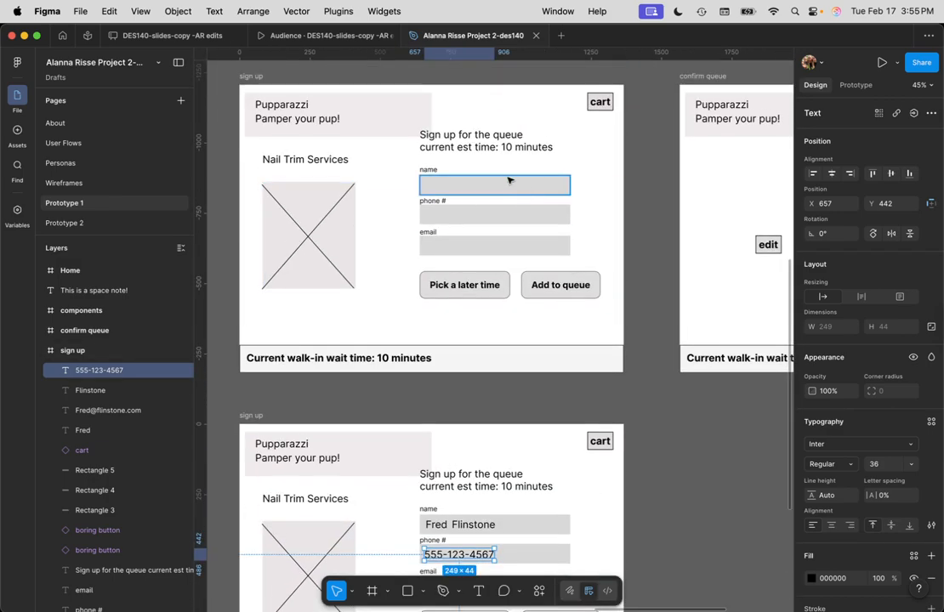
{"action": "left_click", "coordinate": [857, 85]}
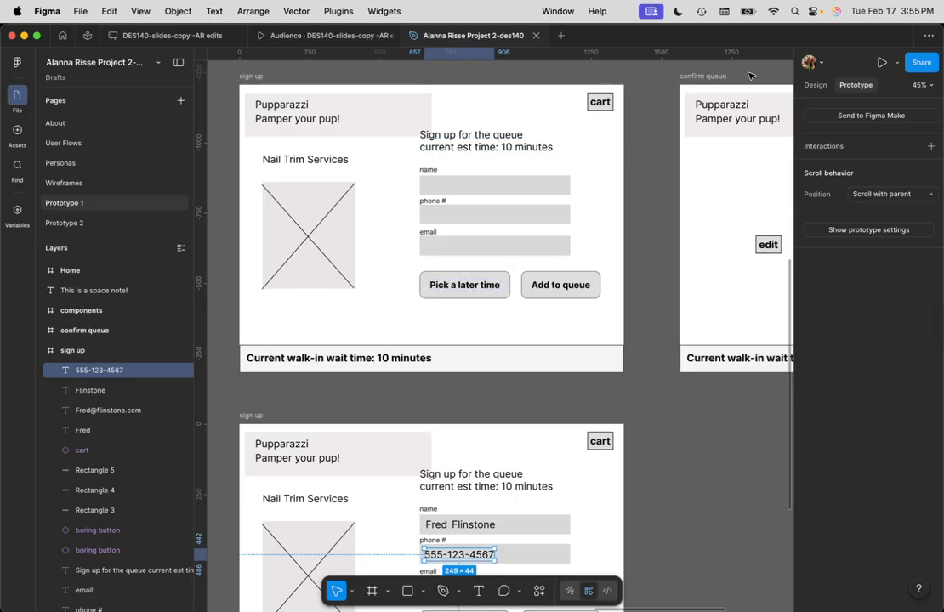
{"action": "left_click", "coordinate": [815, 86]}
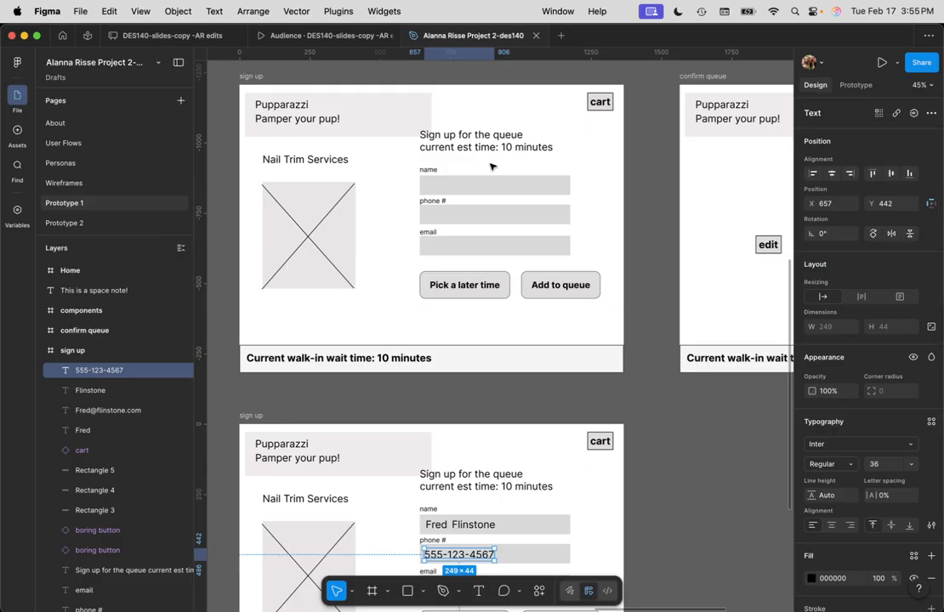
Draw a 640×358 rectangle over the upper frame's three empty fields with 0% fill opacity
{"action": "key", "text": "r"}
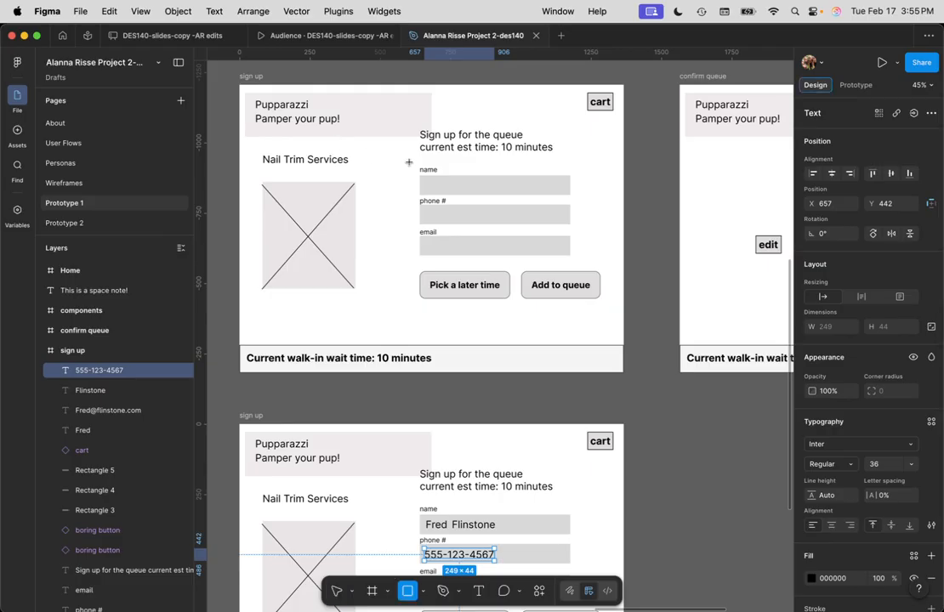
{"action": "left_click_drag", "start_coordinate": [409, 161], "coordinate": [590, 261]}
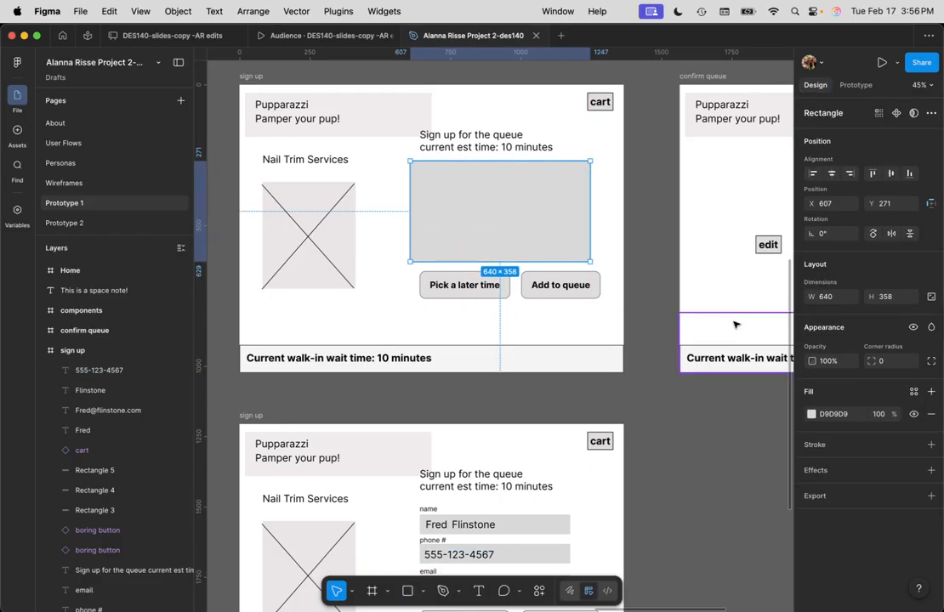
{"action": "left_click", "coordinate": [880, 415]}
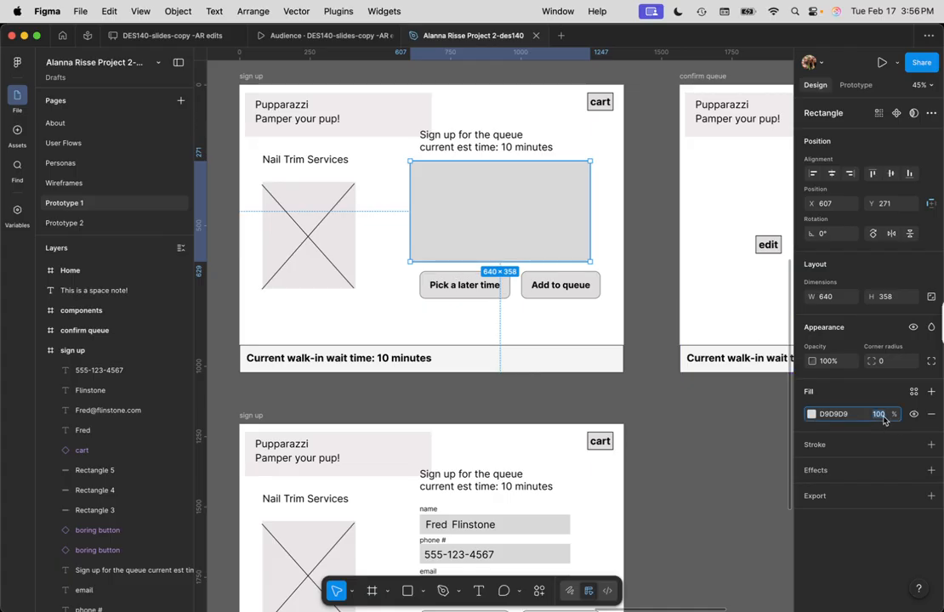
{"action": "type", "text": "0"}
{"action": "key", "text": "Return"}
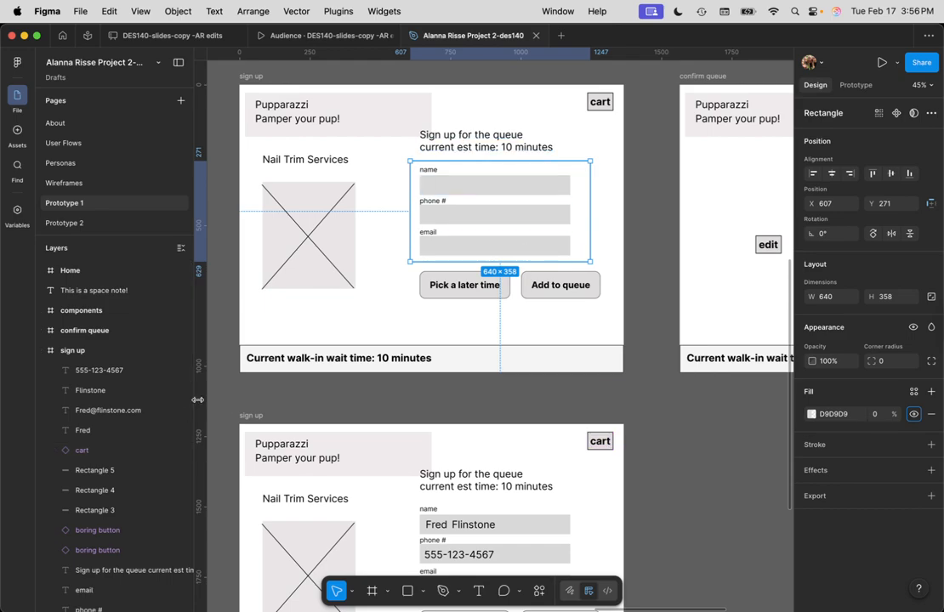
{"action": "scroll", "coordinate": [94, 425], "scroll_direction": "down", "scroll_amount": 5}
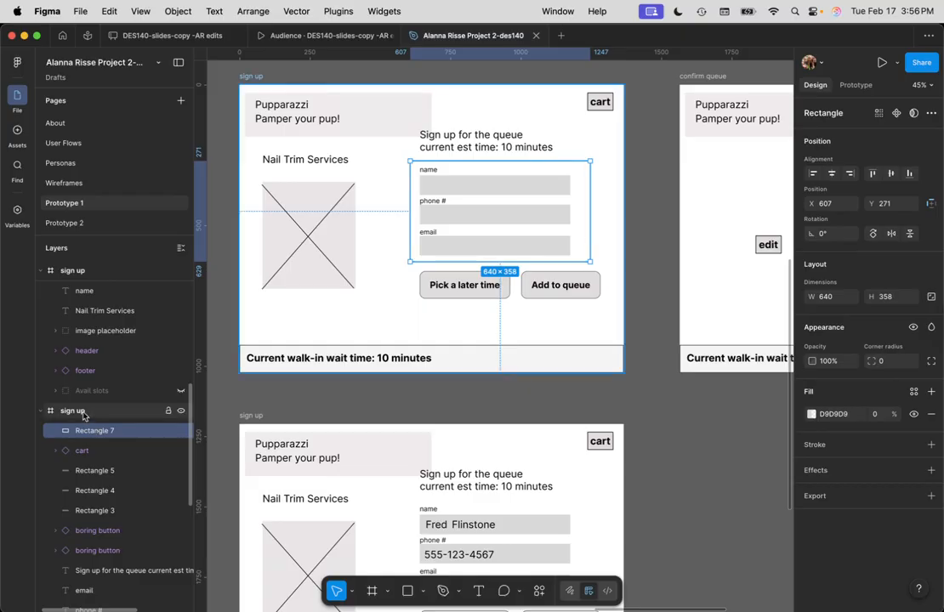
Link the transparent rectangle to the lower sign up frame: On tap, Navigate to, Instant
{"action": "left_click", "coordinate": [856, 86]}
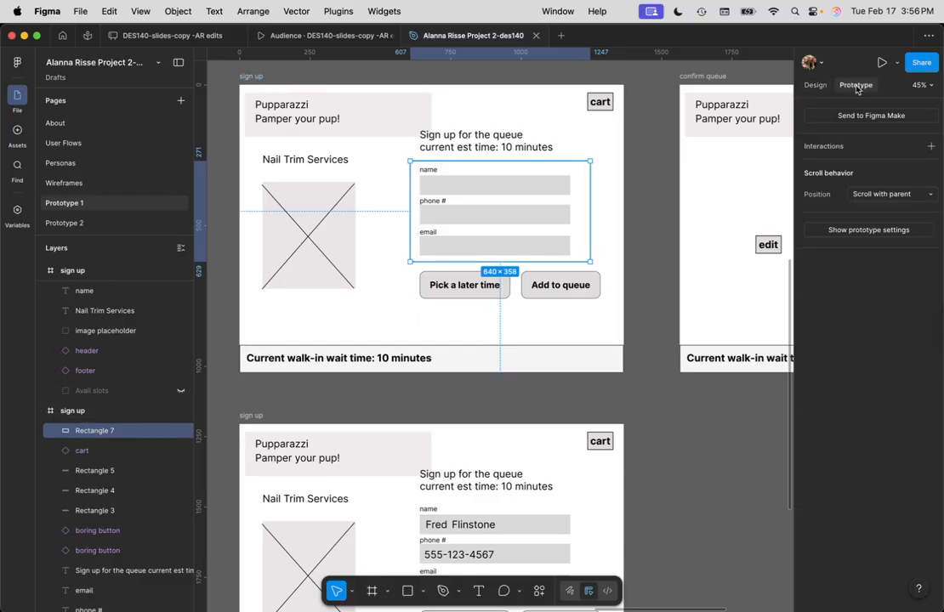
{"action": "scroll", "coordinate": [665, 358], "scroll_direction": "down", "scroll_amount": 2}
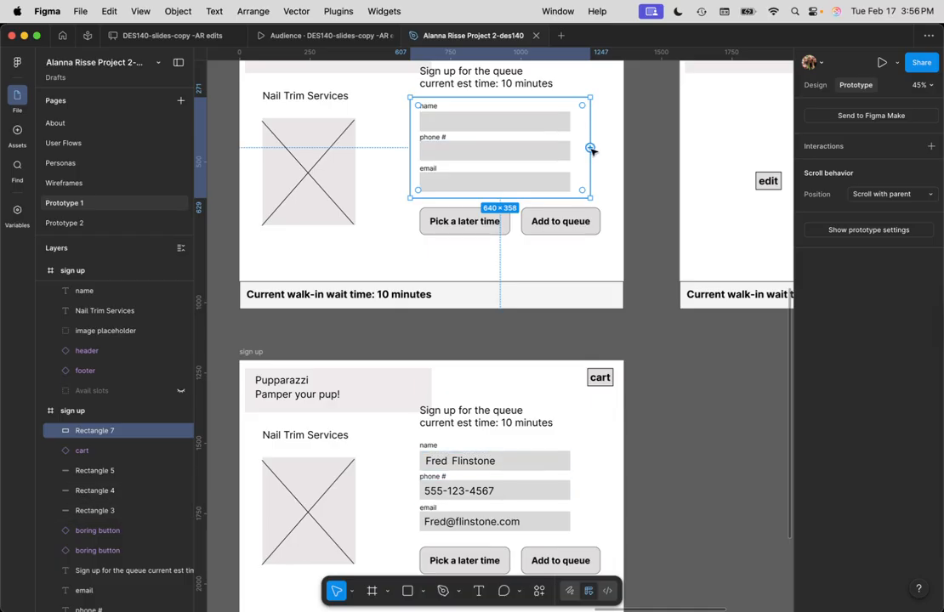
{"action": "left_click_drag", "start_coordinate": [591, 150], "coordinate": [453, 375]}
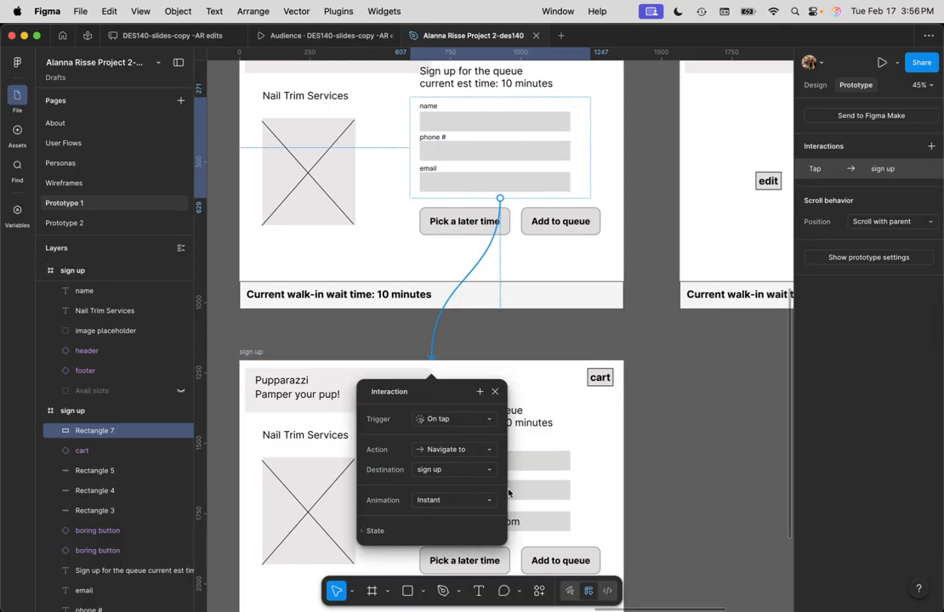
{"action": "left_click", "coordinate": [719, 462]}
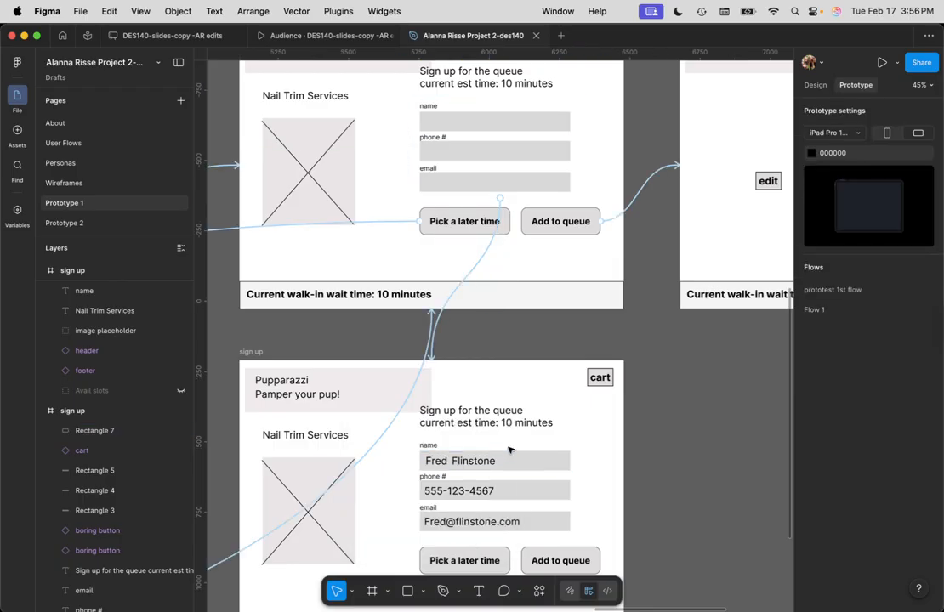
Clear the selection and select the upper sign up frame to view its prototype settings
{"action": "scroll", "coordinate": [646, 421], "scroll_direction": "down", "scroll_amount": 2}
{"action": "scroll", "coordinate": [641, 419], "scroll_direction": "down", "scroll_amount": 1}
{"action": "scroll", "coordinate": [645, 416], "scroll_direction": "up", "scroll_amount": 4}
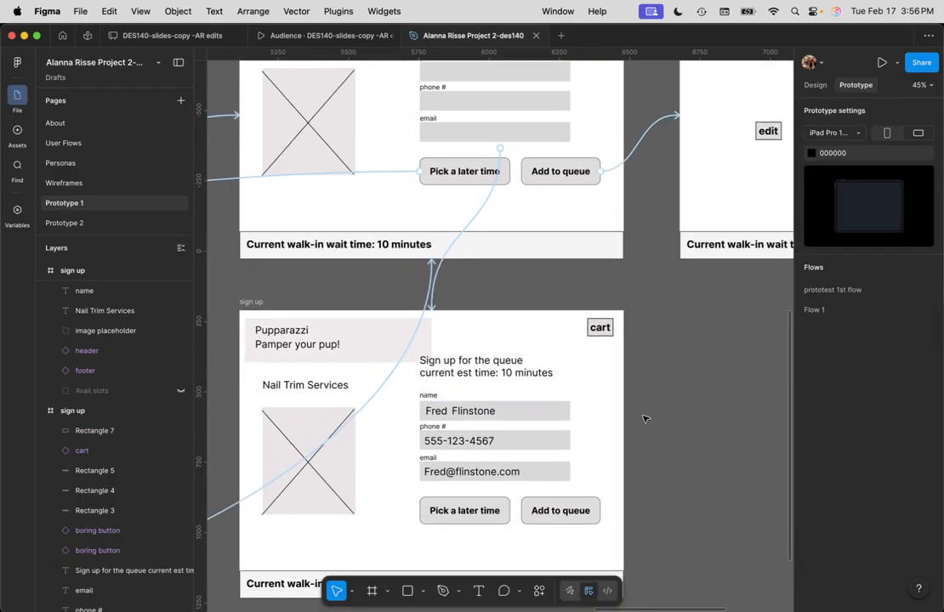
{"action": "left_click", "coordinate": [503, 245]}
{"action": "left_click", "coordinate": [489, 197]}
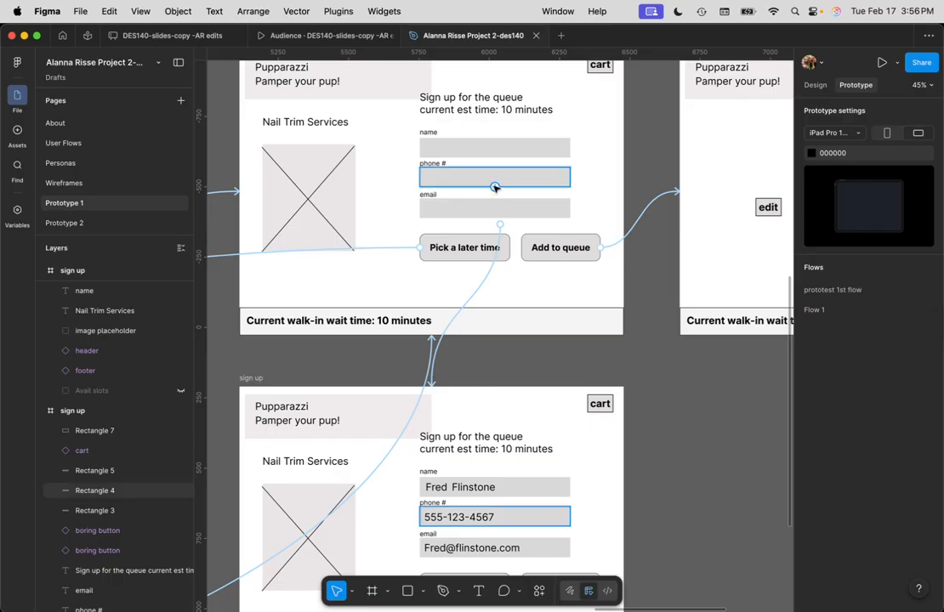
{"action": "scroll", "coordinate": [494, 187], "scroll_direction": "up", "scroll_amount": 1}
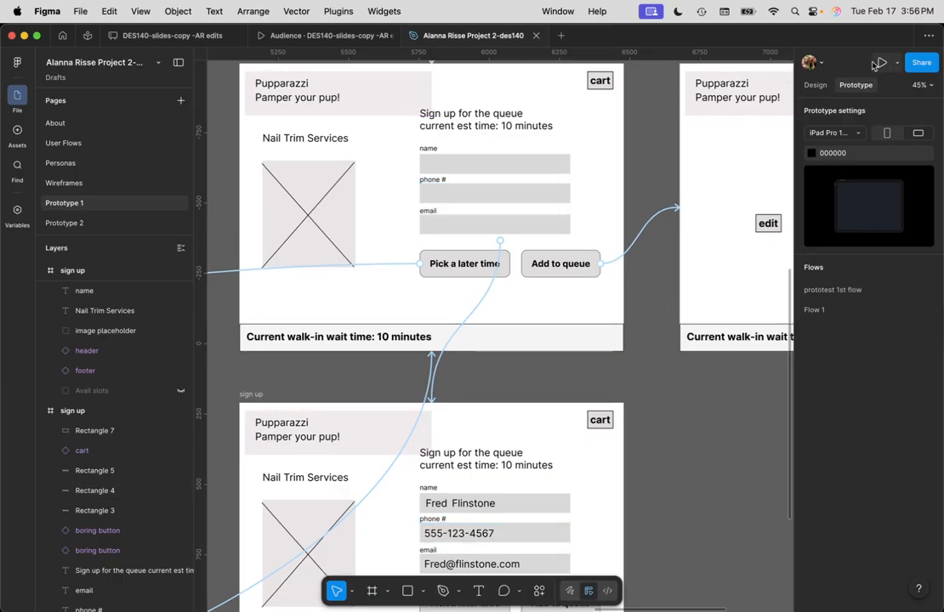
{"action": "scroll", "coordinate": [255, 119], "scroll_direction": "up", "scroll_amount": 3}
{"action": "left_click", "coordinate": [248, 105]}
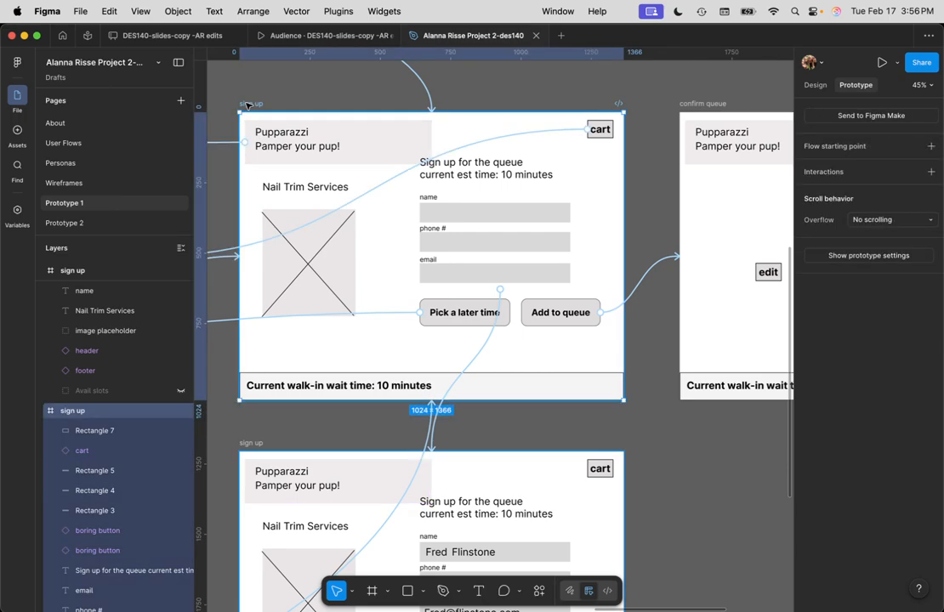
{"action": "key", "text": "shift+space"}
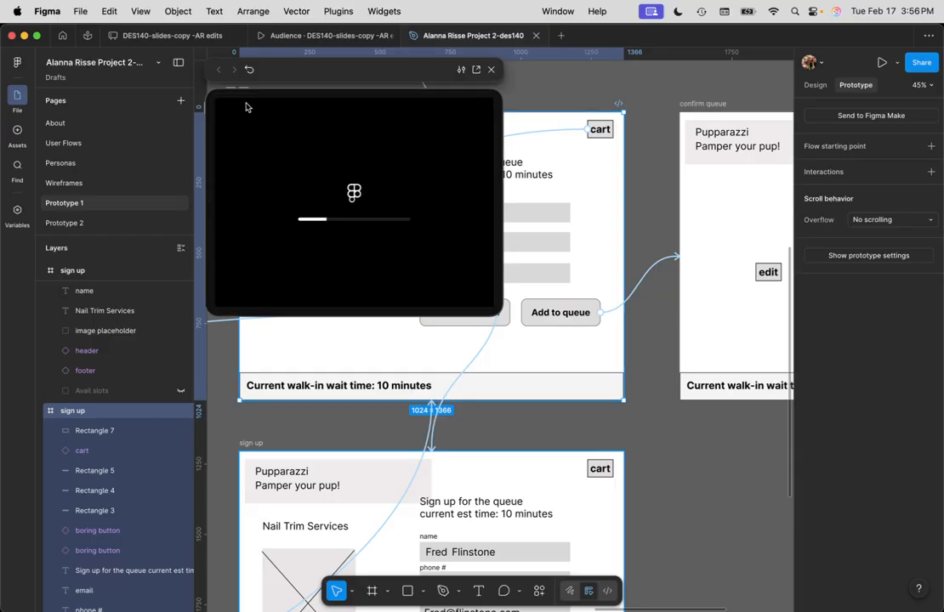
{"action": "left_click_drag", "start_coordinate": [496, 312], "coordinate": [756, 499]}
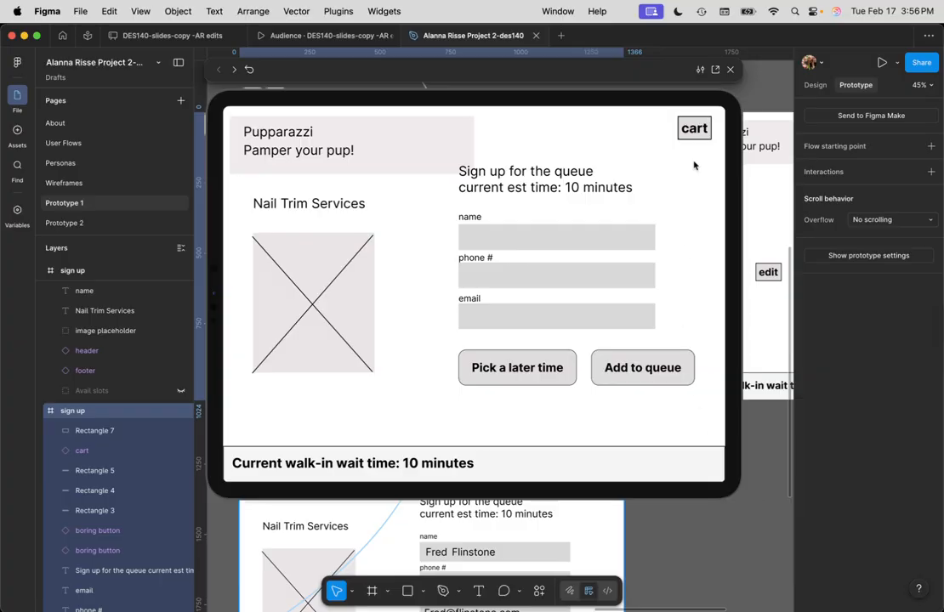
{"action": "left_click_drag", "start_coordinate": [469, 92], "coordinate": [467, 112]}
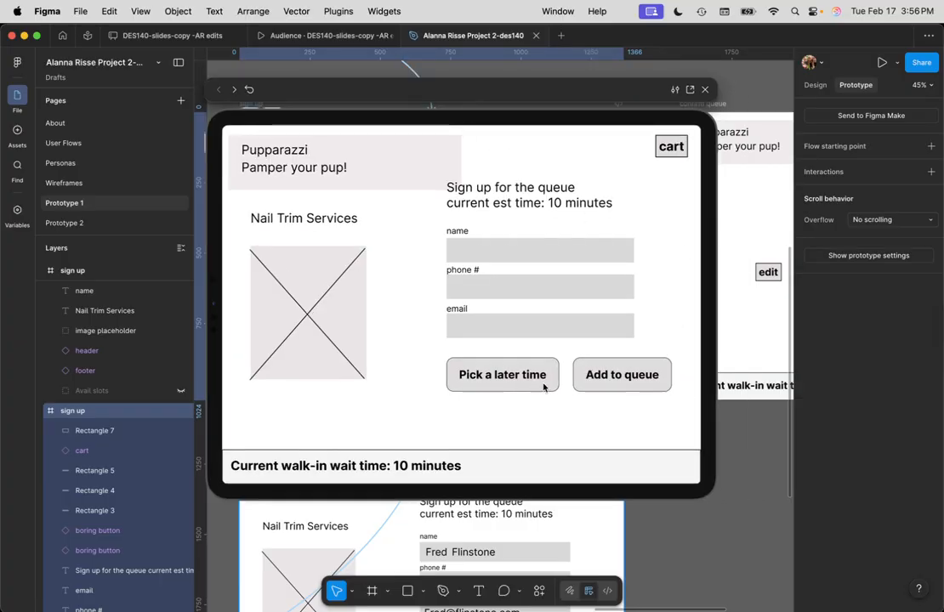
{"action": "left_click", "coordinate": [535, 248]}
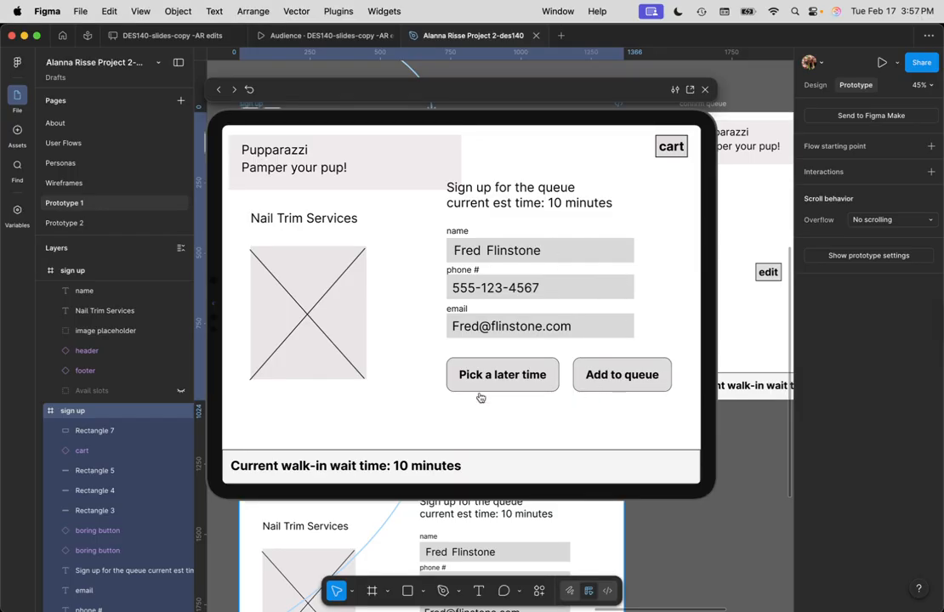
{"action": "left_click", "coordinate": [632, 374]}
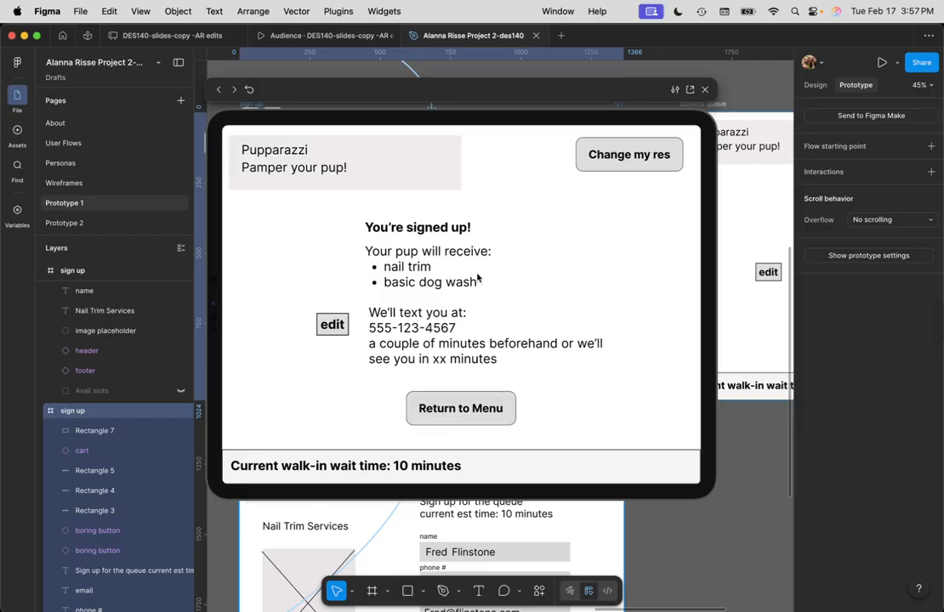
{"action": "left_click", "coordinate": [704, 90]}
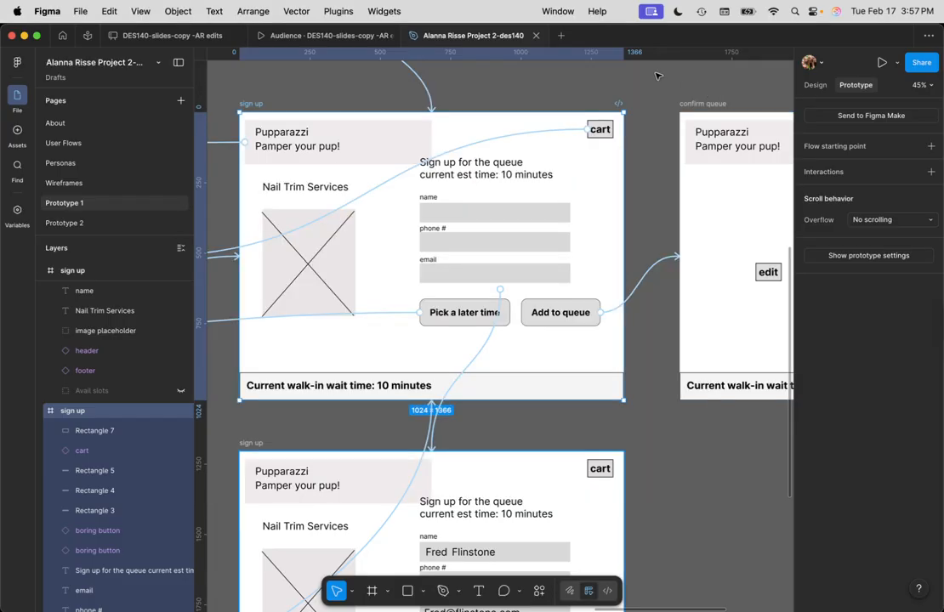
Select the lower sign up frame and delete its tap connection to Home
{"action": "left_click", "coordinate": [655, 361]}
{"action": "scroll", "coordinate": [563, 343], "scroll_direction": "down", "scroll_amount": 5}
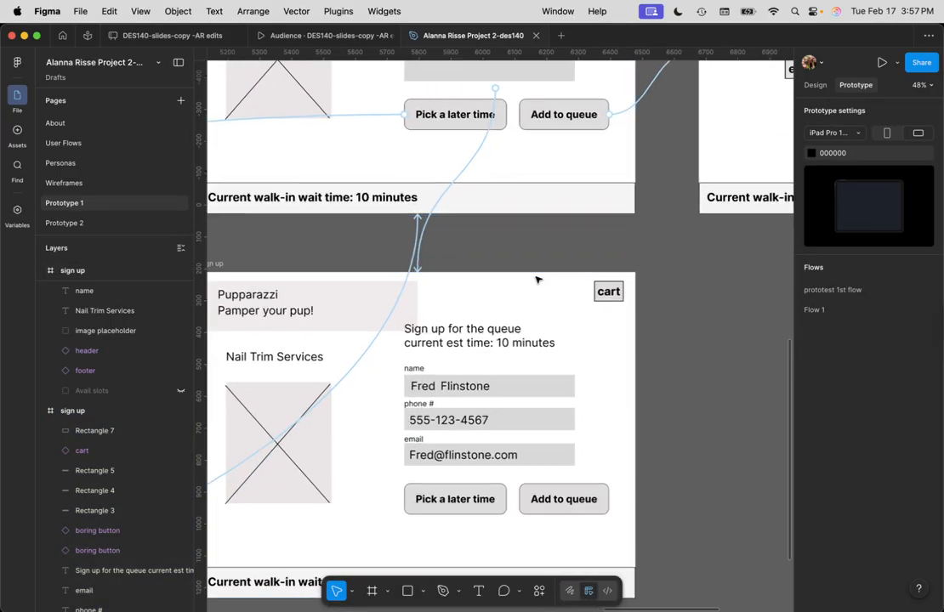
{"action": "scroll", "coordinate": [536, 279], "scroll_direction": "down", "scroll_amount": 5}
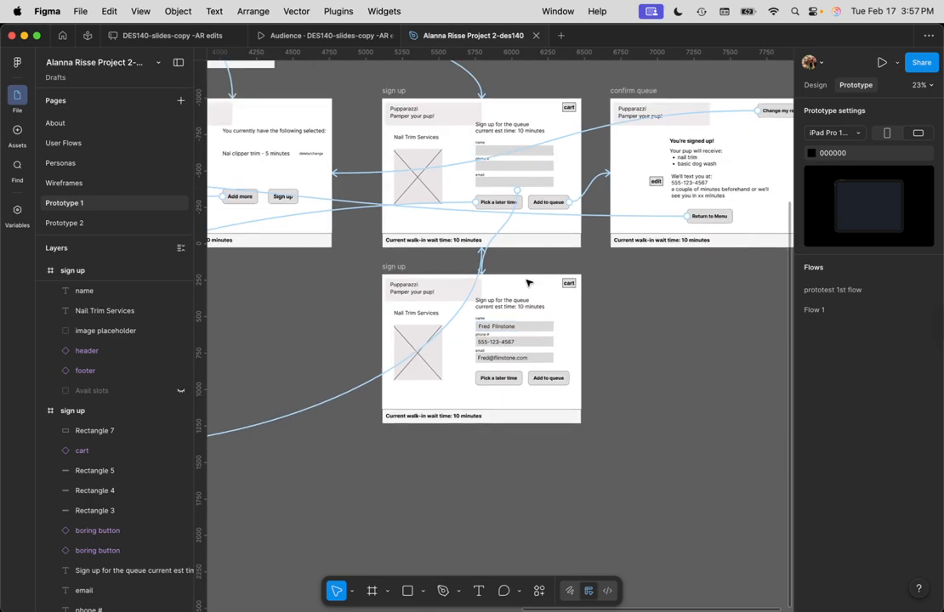
{"action": "scroll", "coordinate": [644, 347], "scroll_direction": "up", "scroll_amount": 3}
{"action": "scroll", "coordinate": [644, 346], "scroll_direction": "down", "scroll_amount": 2}
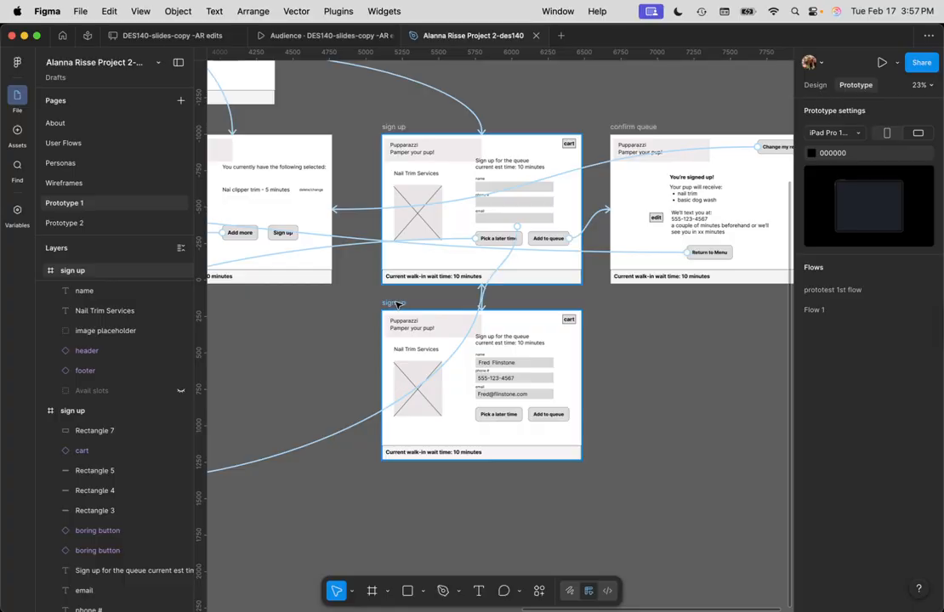
{"action": "scroll", "coordinate": [397, 305], "scroll_direction": "down", "scroll_amount": 1}
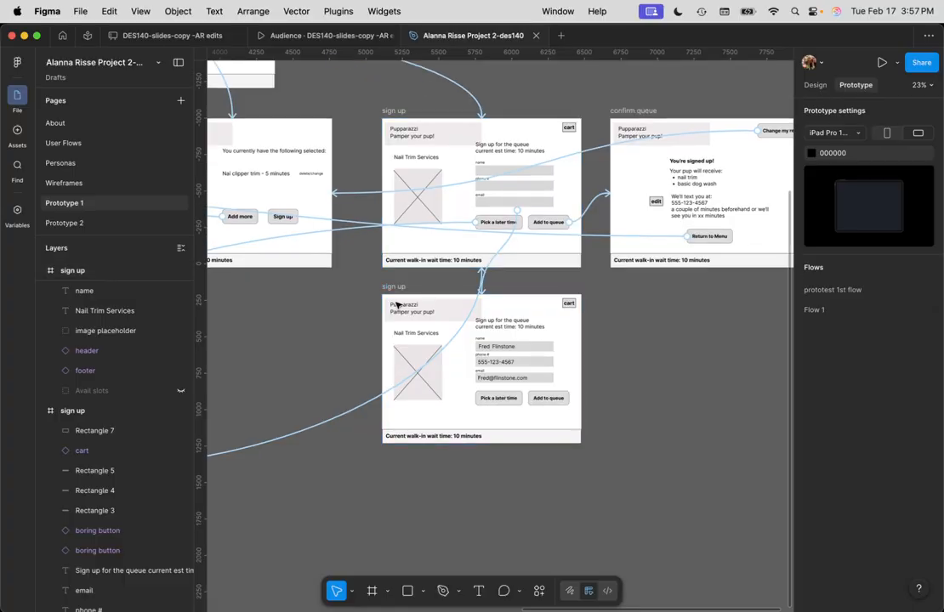
{"action": "left_click", "coordinate": [391, 273]}
{"action": "left_click_drag", "start_coordinate": [459, 375], "coordinate": [377, 477]}
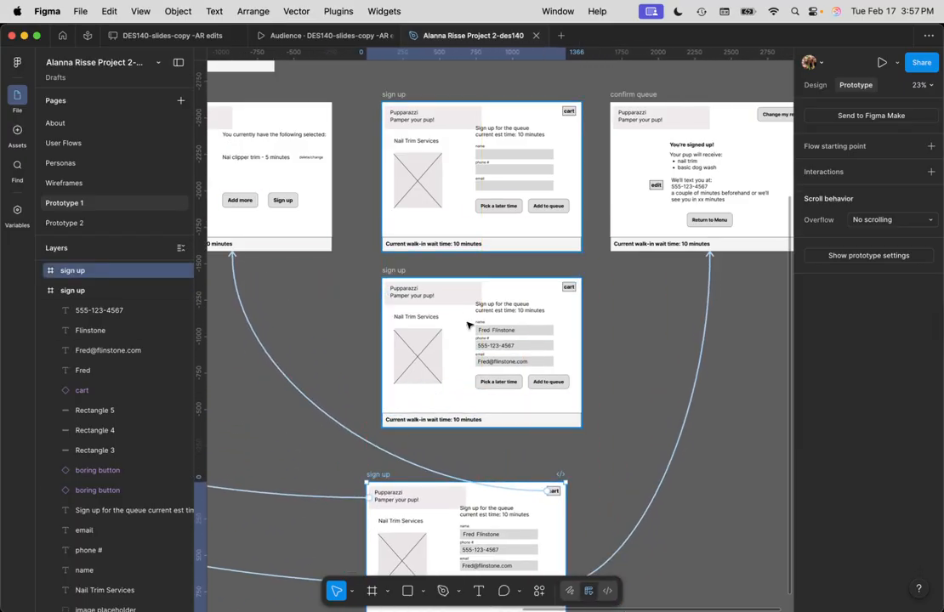
{"action": "left_click", "coordinate": [400, 290]}
{"action": "left_click", "coordinate": [400, 272]}
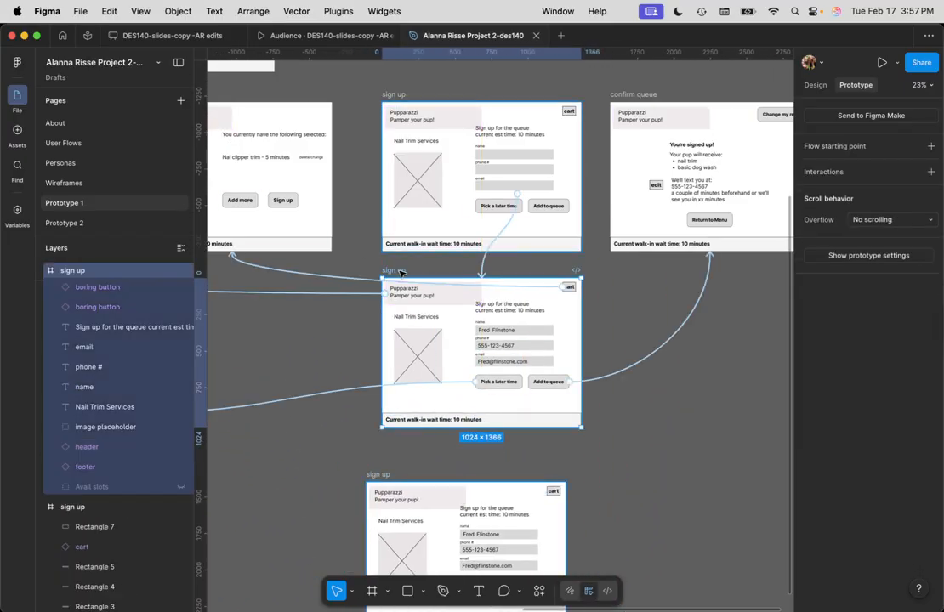
{"action": "scroll", "coordinate": [499, 392], "scroll_direction": "down", "scroll_amount": 5}
{"action": "left_click", "coordinate": [403, 397]}
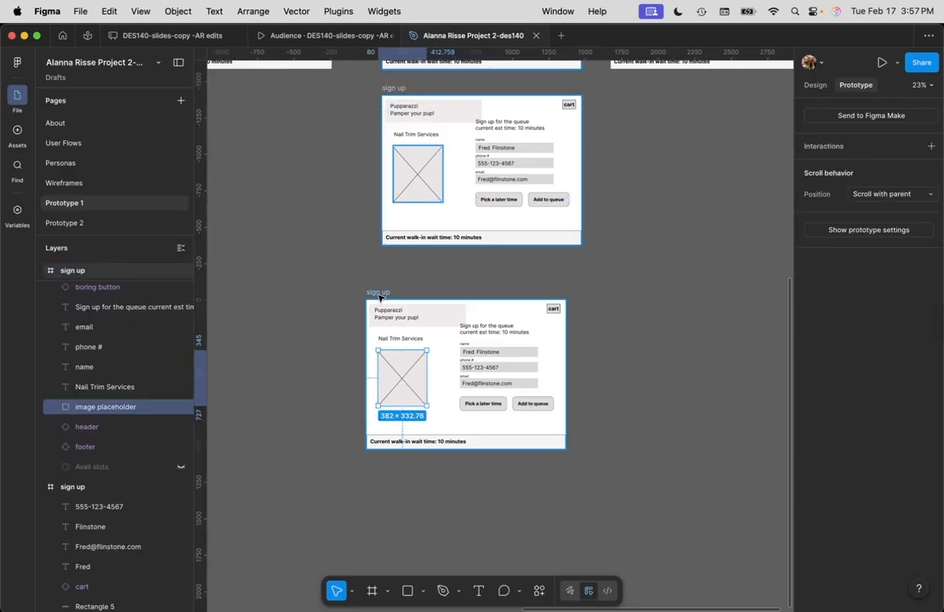
{"action": "left_click", "coordinate": [380, 293]}
{"action": "left_click", "coordinate": [342, 317]}
{"action": "key", "text": "Delete"}
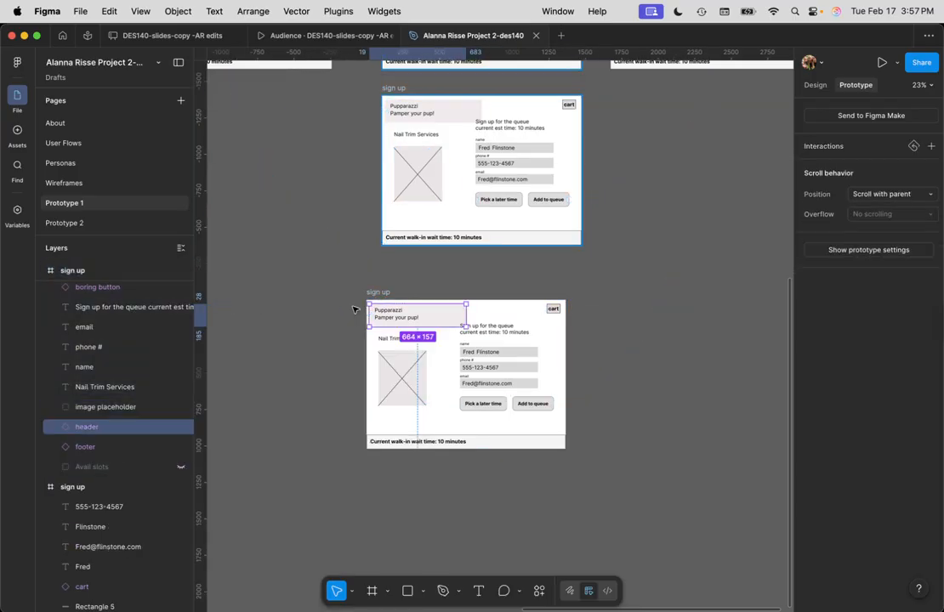
Delete the cart tap interaction from the lower sign up screen
{"action": "left_click", "coordinate": [582, 313]}
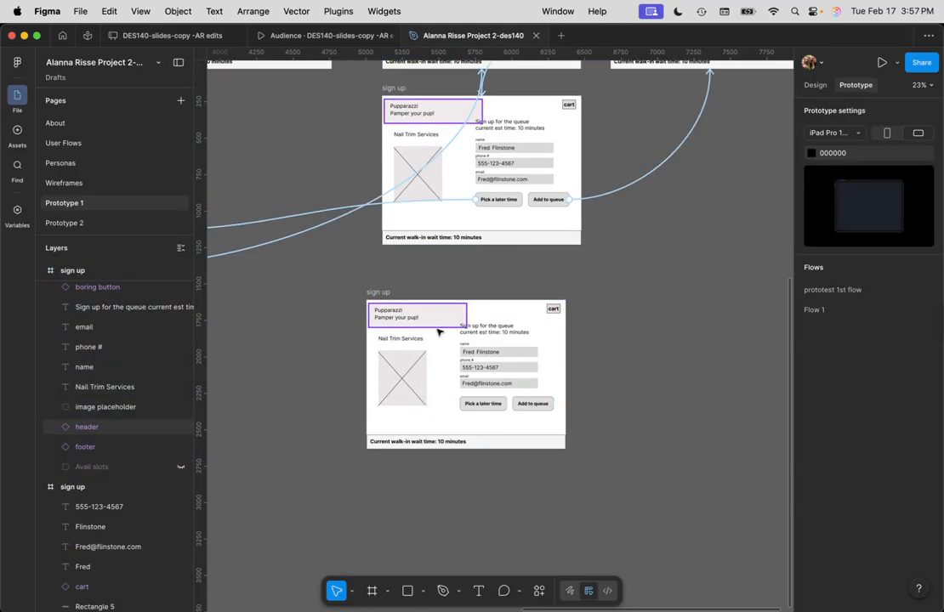
{"action": "left_click", "coordinate": [470, 429]}
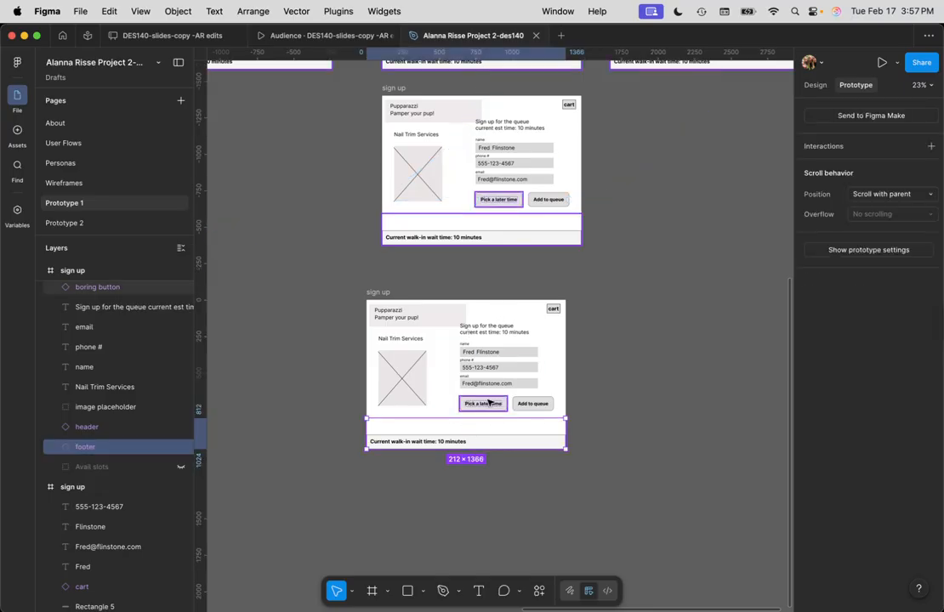
{"action": "key", "text": "Escape"}
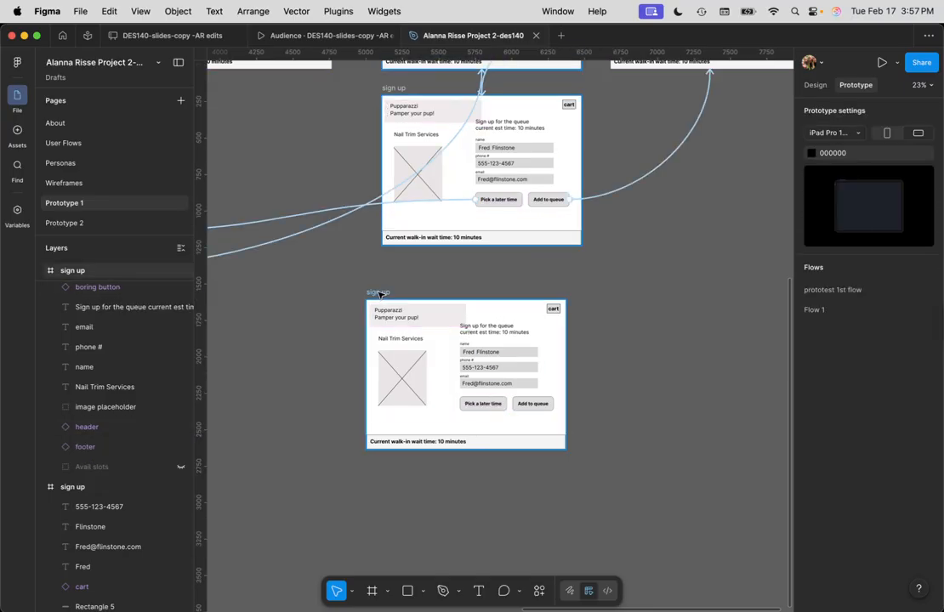
{"action": "left_click", "coordinate": [379, 293]}
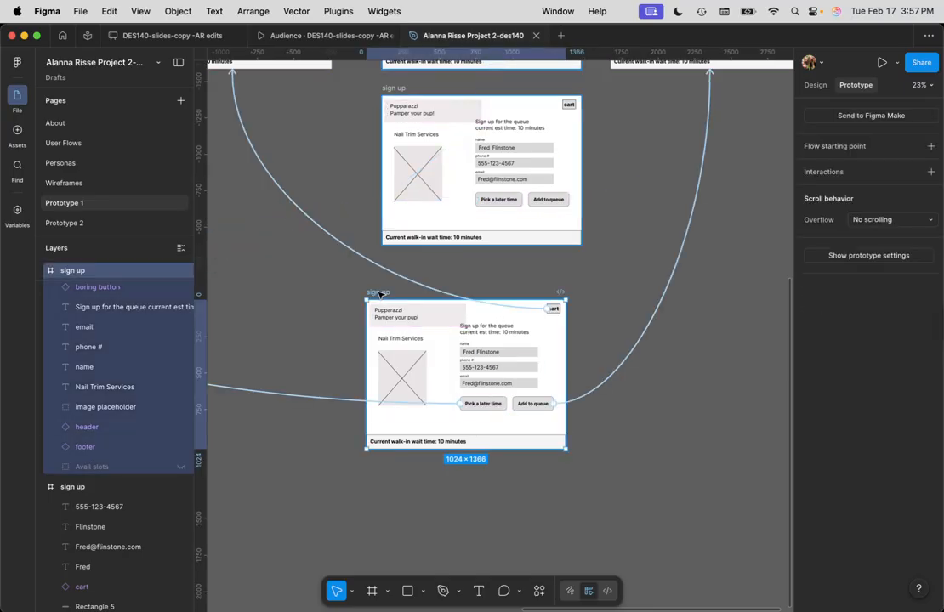
{"action": "left_click", "coordinate": [590, 396]}
{"action": "key", "text": "Escape"}
{"action": "left_click", "coordinate": [380, 292]}
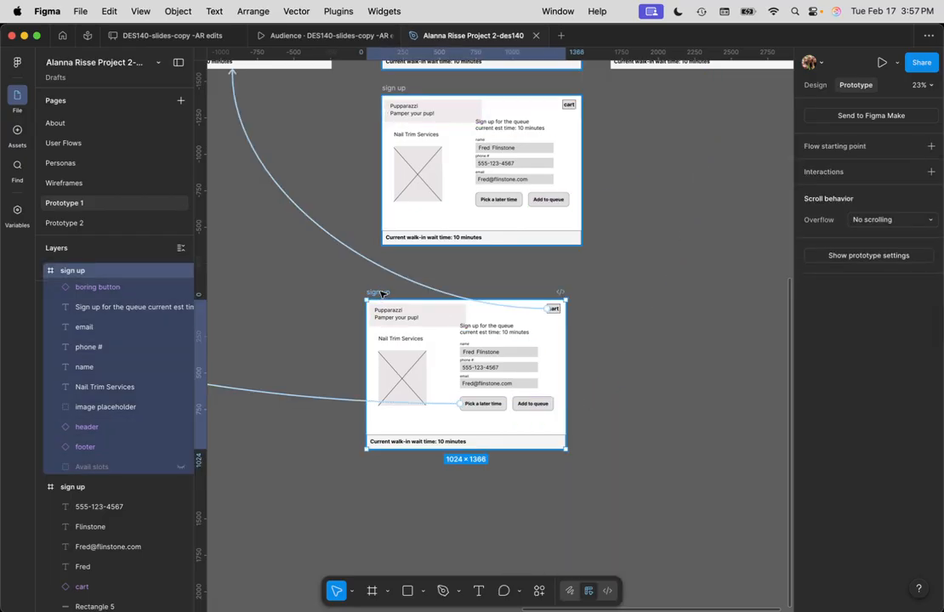
{"action": "left_click", "coordinate": [432, 291]}
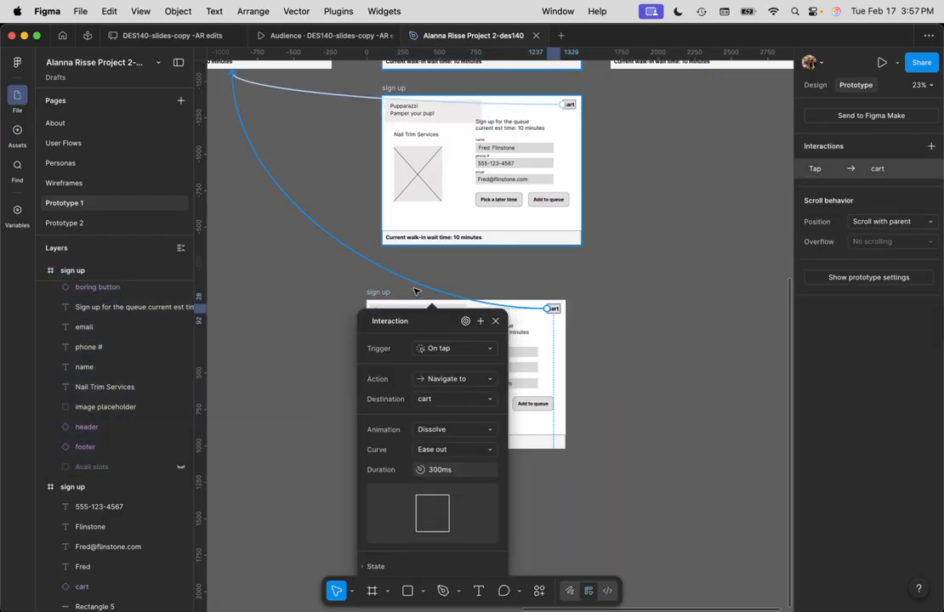
{"action": "key", "text": "Delete"}
Delete the Pick a later time interaction and move the lower sign up screen slightly down
{"action": "left_click", "coordinate": [378, 292]}
{"action": "left_click", "coordinate": [346, 403]}
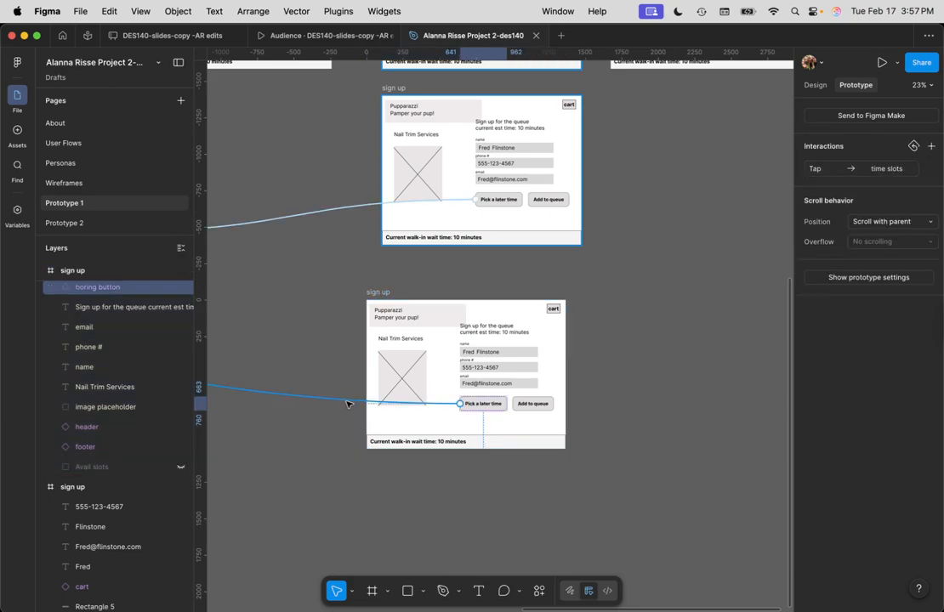
{"action": "key", "text": "Delete"}
{"action": "left_click", "coordinate": [383, 292]}
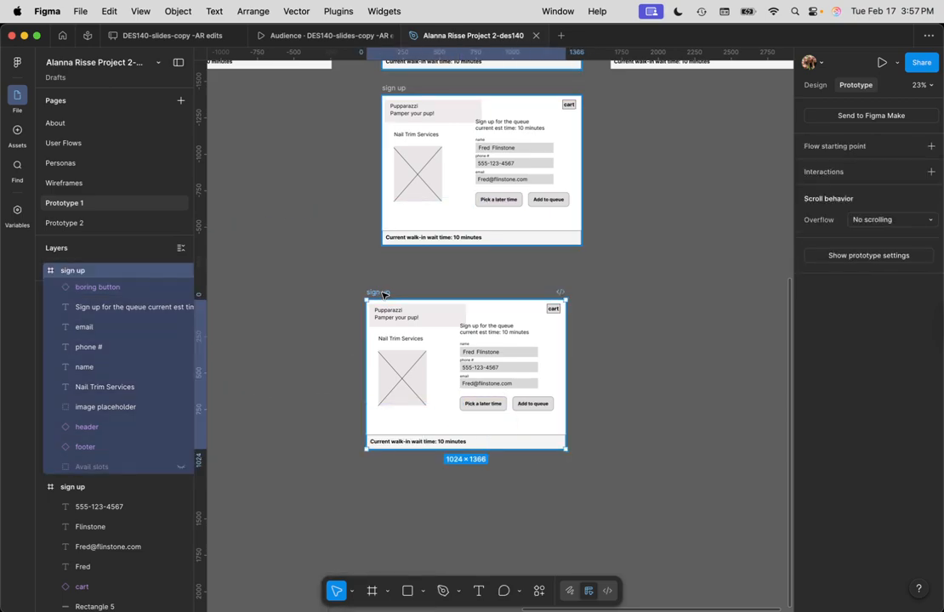
{"action": "left_click_drag", "start_coordinate": [385, 292], "coordinate": [385, 339]}
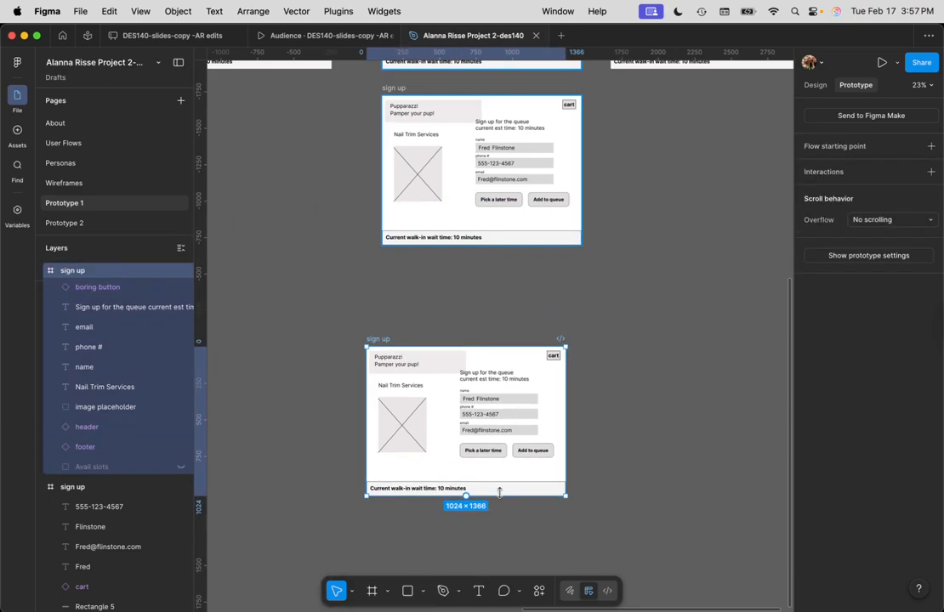
Shift-select the name, phone # and email labels, values, Rectangles 3–5 and the first-name layer
{"action": "scroll", "coordinate": [503, 497], "scroll_direction": "up", "scroll_amount": 2}
{"action": "scroll", "coordinate": [505, 496], "scroll_direction": "down", "scroll_amount": 3}
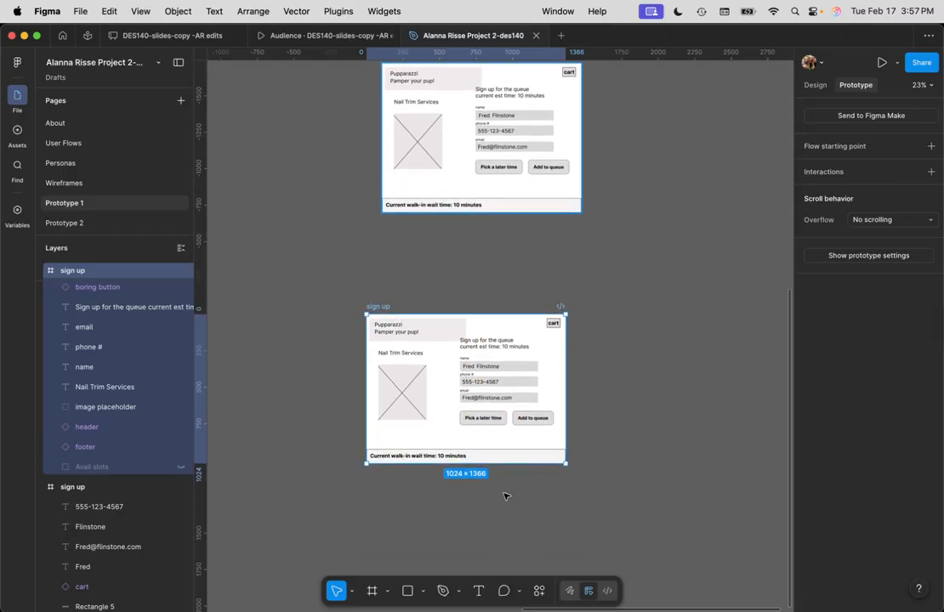
{"action": "scroll", "coordinate": [509, 456], "scroll_direction": "up", "scroll_amount": 2}
{"action": "scroll", "coordinate": [509, 450], "scroll_direction": "up", "scroll_amount": 5}
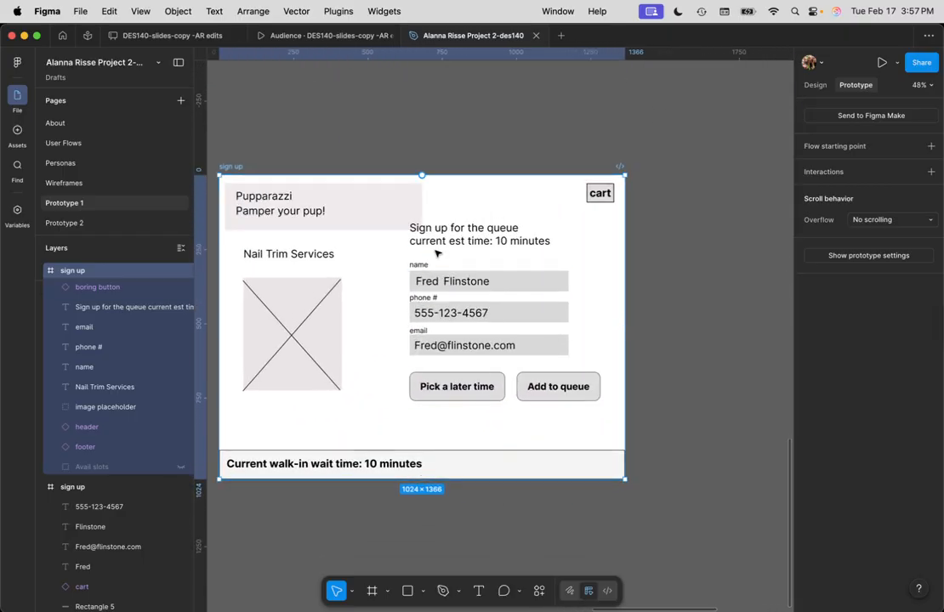
{"action": "left_click", "coordinate": [429, 267]}
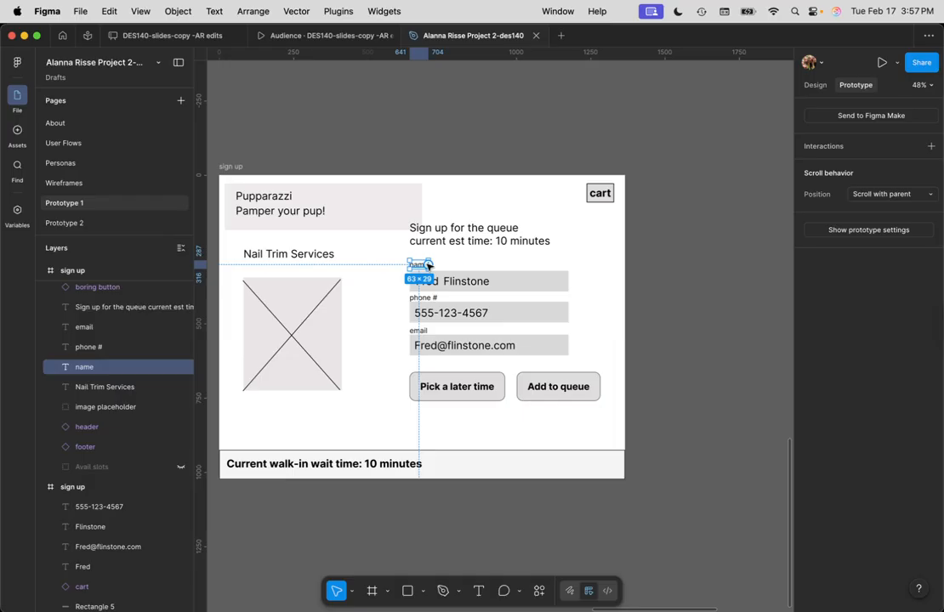
{"action": "left_click", "coordinate": [467, 287], "text": "shift"}
{"action": "left_click", "coordinate": [525, 290], "text": "shift"}
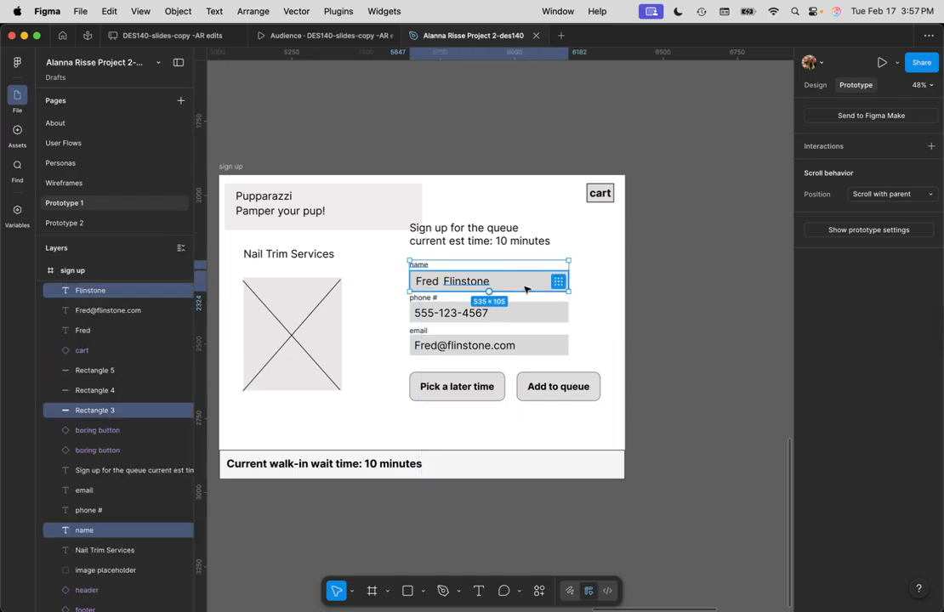
{"action": "left_click", "coordinate": [423, 298], "text": "shift"}
{"action": "left_click", "coordinate": [464, 314], "text": "shift"}
{"action": "left_click", "coordinate": [512, 315], "text": "shift"}
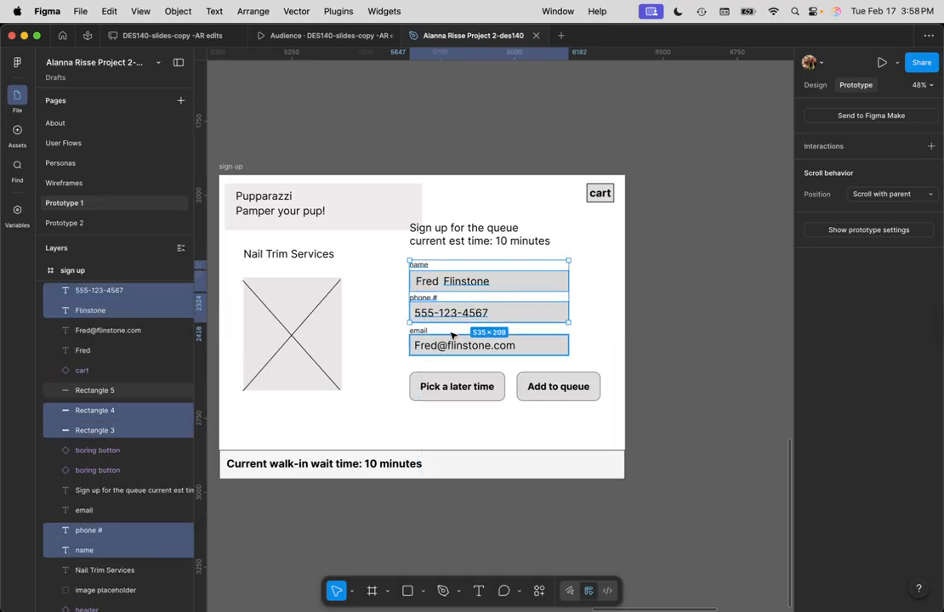
{"action": "left_click", "coordinate": [423, 332], "text": "shift"}
{"action": "left_click", "coordinate": [548, 344], "text": "shift"}
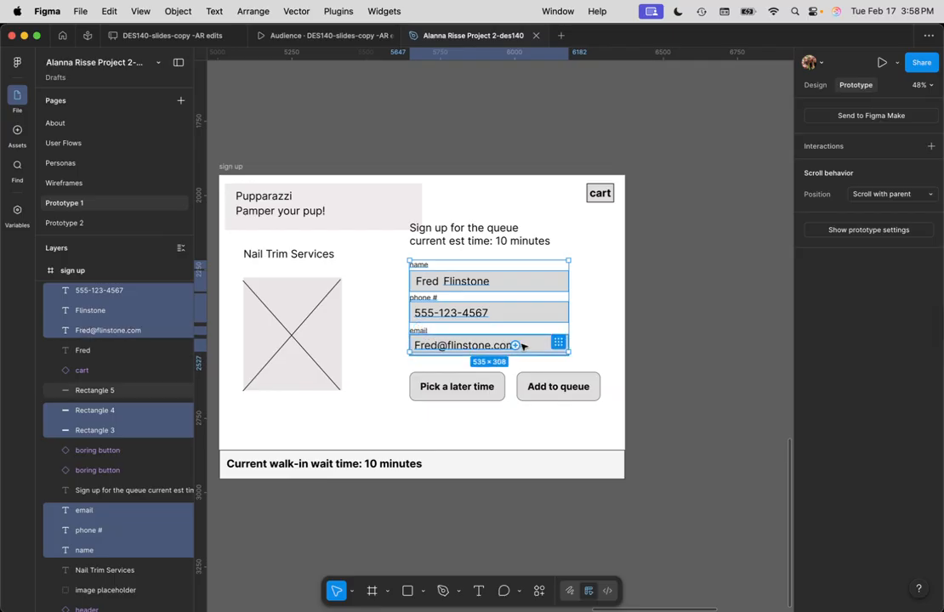
{"action": "left_click", "coordinate": [85, 352], "text": "shift"}
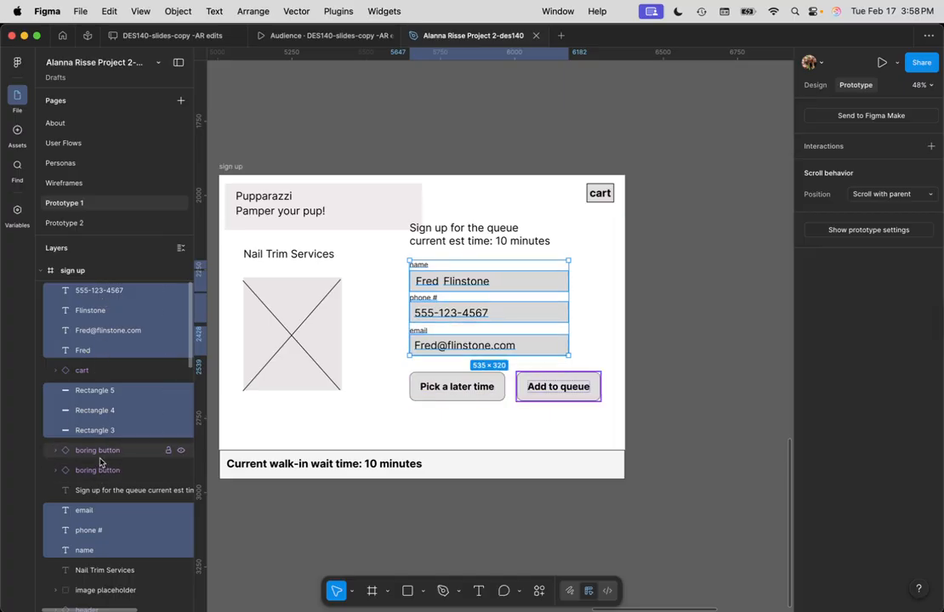
{"action": "scroll", "coordinate": [100, 460], "scroll_direction": "up", "scroll_amount": 2}
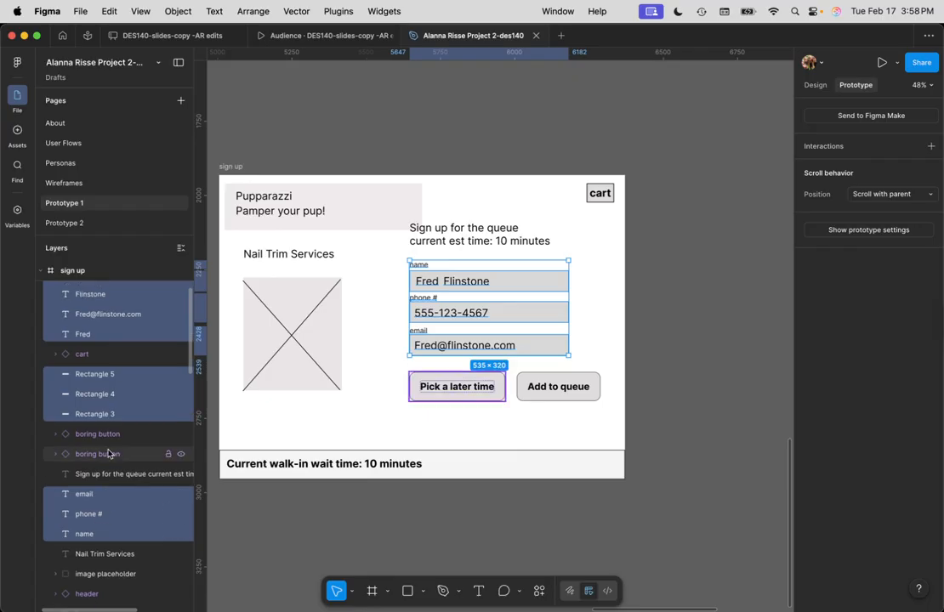
{"action": "scroll", "coordinate": [109, 435], "scroll_direction": "up", "scroll_amount": 2}
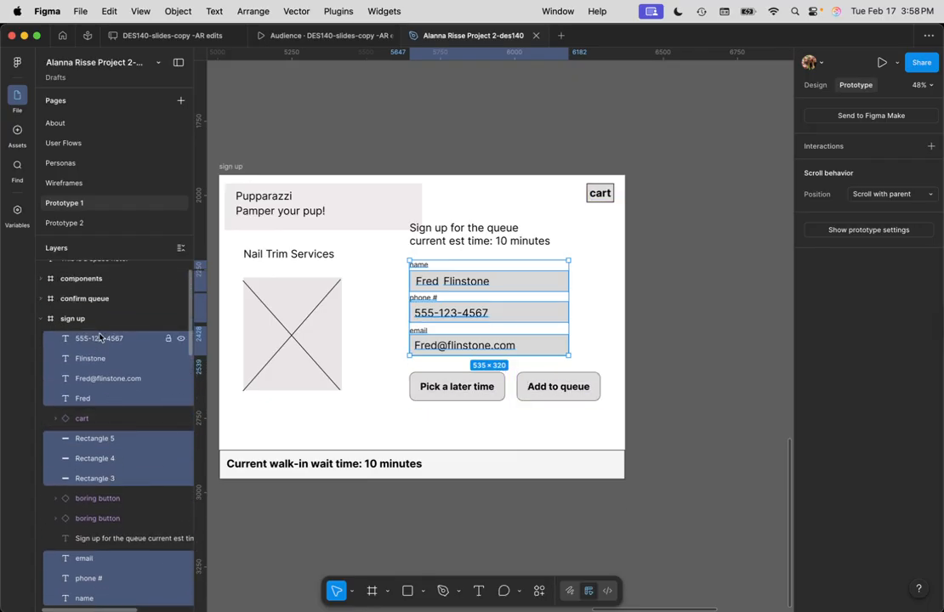
Drag the filled name, phone and email fields out of the sign up copy into the components frame
{"action": "left_click_drag", "start_coordinate": [496, 289], "coordinate": [660, 323]}
{"action": "left_click", "coordinate": [570, 268]}
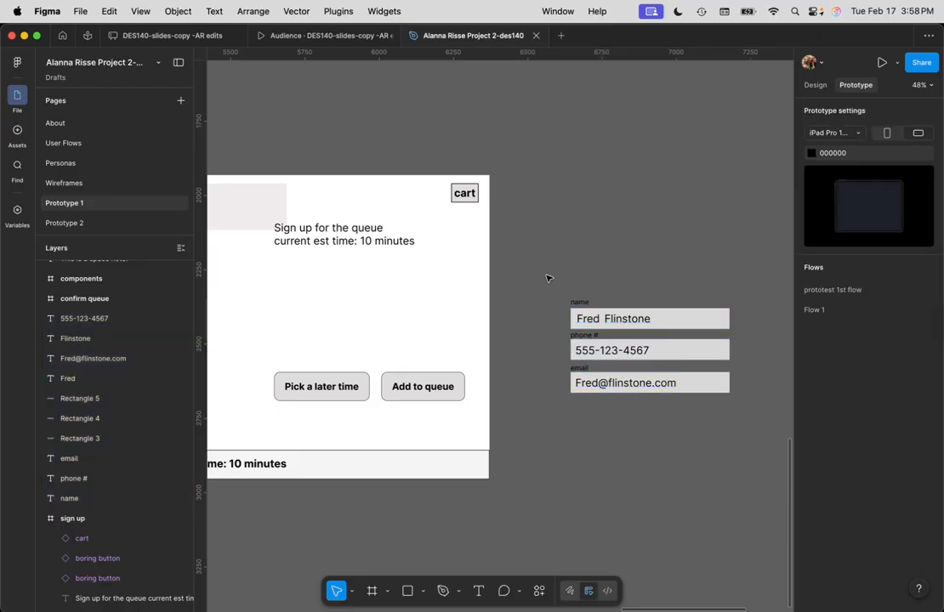
{"action": "left_click_drag", "start_coordinate": [539, 277], "coordinate": [768, 435]}
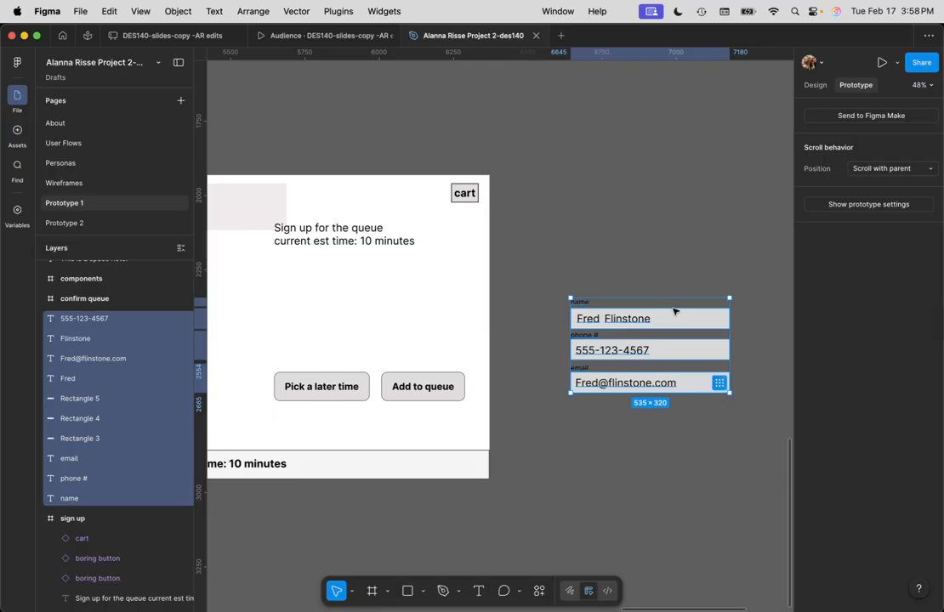
{"action": "left_click_drag", "start_coordinate": [678, 316], "coordinate": [381, 293]}
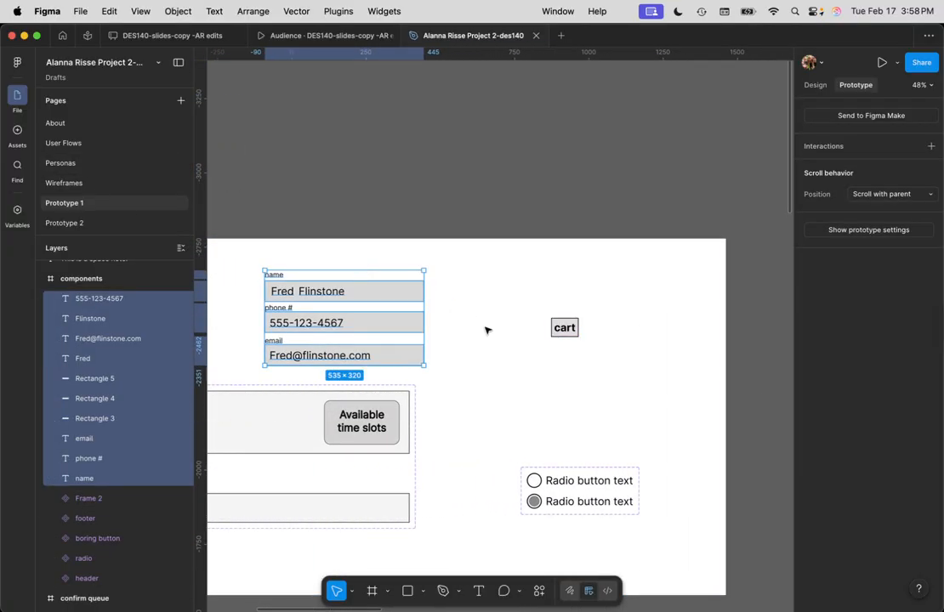
Move the components frame up slightly and stretch it to 2738×2141
{"action": "scroll", "coordinate": [340, 336], "scroll_direction": "down", "scroll_amount": 5}
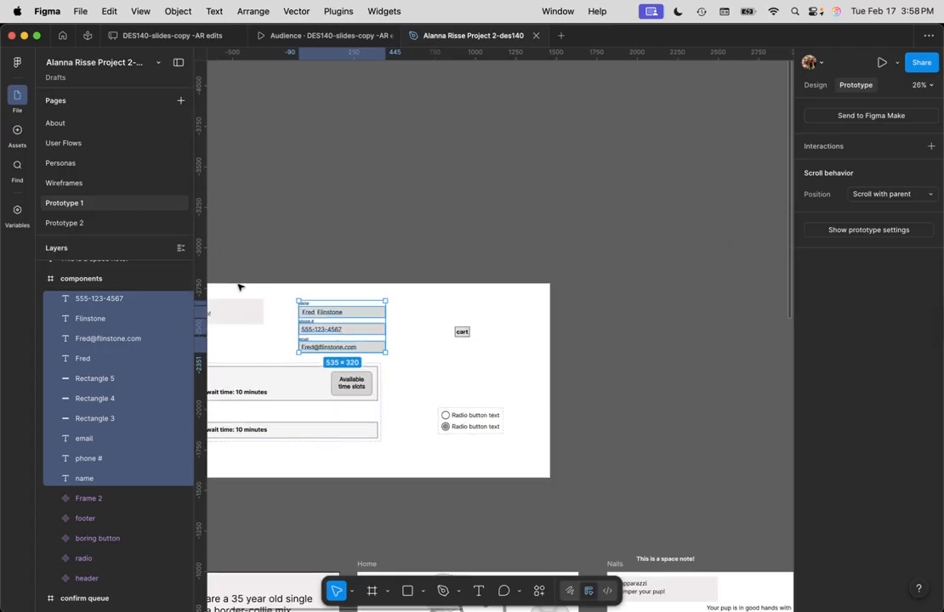
{"action": "left_click", "coordinate": [243, 284]}
{"action": "left_click_drag", "start_coordinate": [255, 257], "coordinate": [388, 243]}
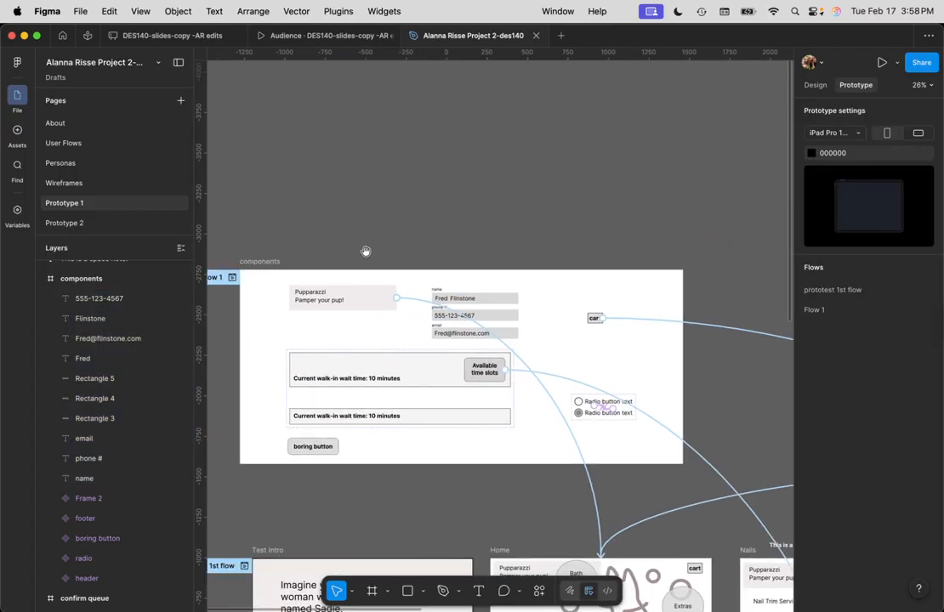
{"action": "left_click_drag", "start_coordinate": [262, 266], "coordinate": [247, 100]}
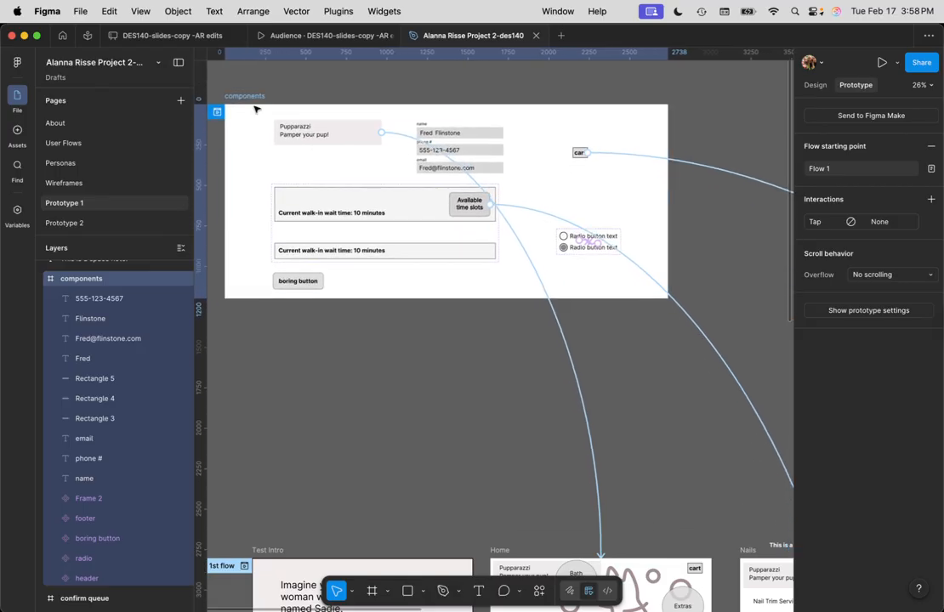
{"action": "left_click_drag", "start_coordinate": [656, 322], "coordinate": [656, 474]}
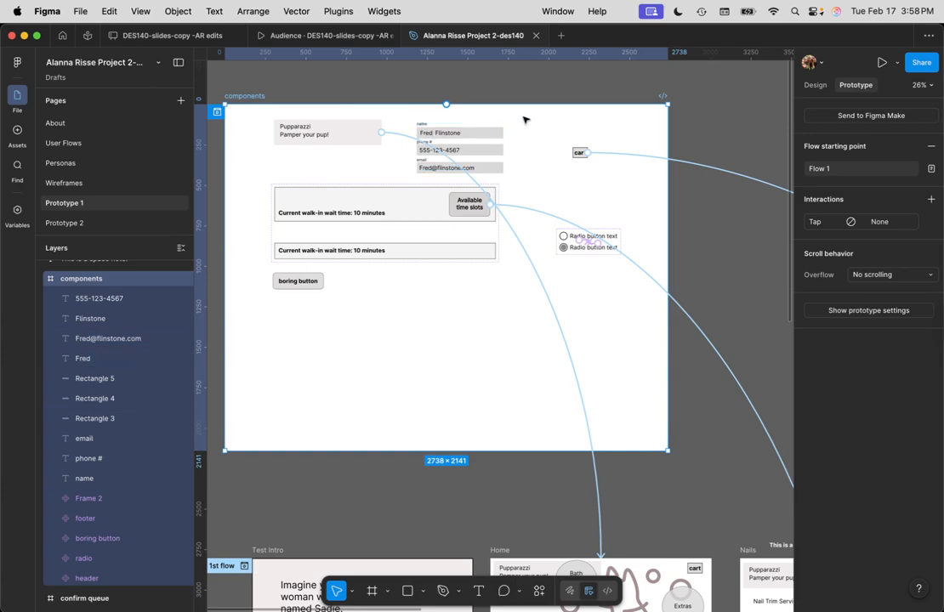
{"action": "key", "text": "Escape"}
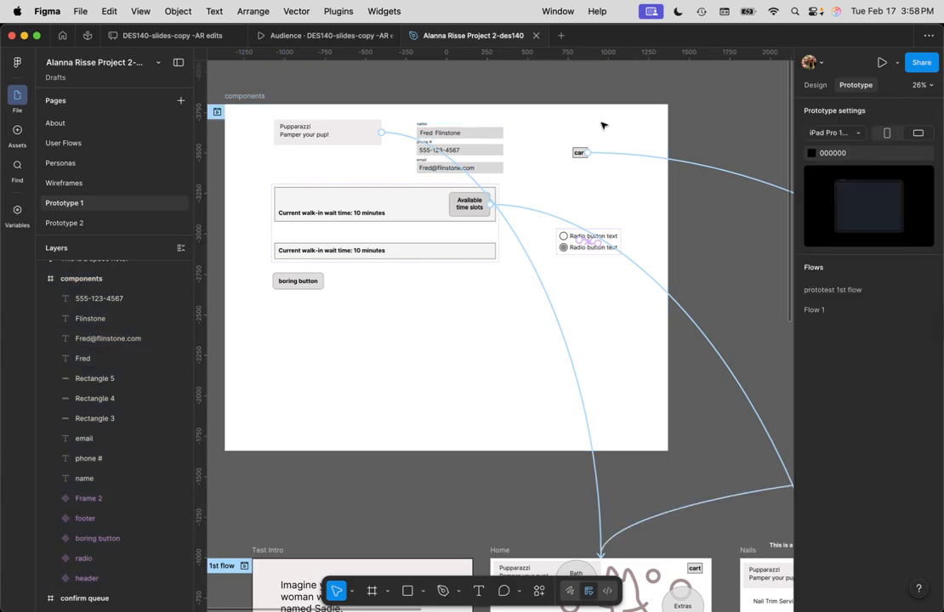
Switch to the Design panel and marquee-select the name, phone and email fields
{"action": "left_click", "coordinate": [812, 86]}
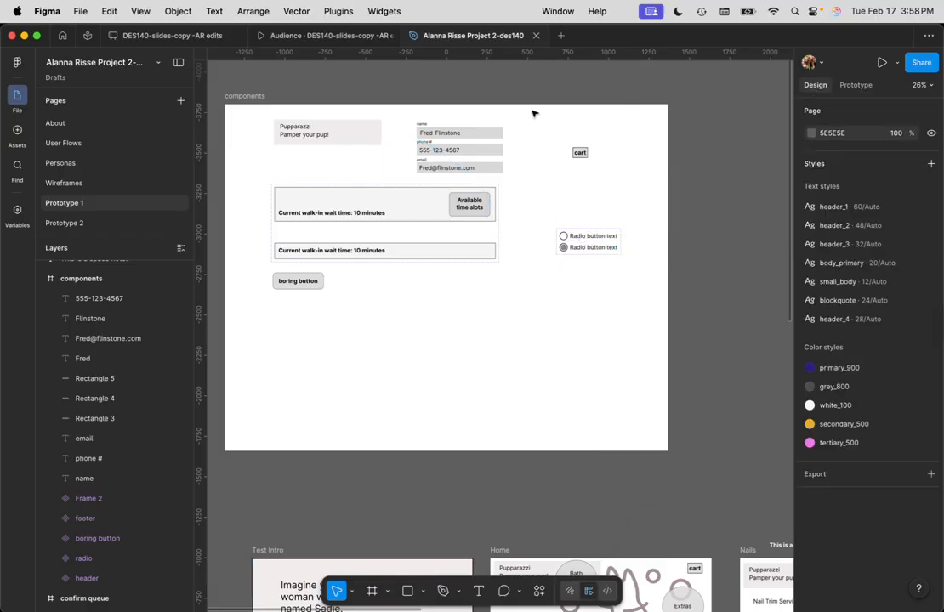
{"action": "left_click_drag", "start_coordinate": [533, 113], "coordinate": [407, 182]}
{"action": "scroll", "coordinate": [41, 263], "scroll_direction": "up", "scroll_amount": 1}
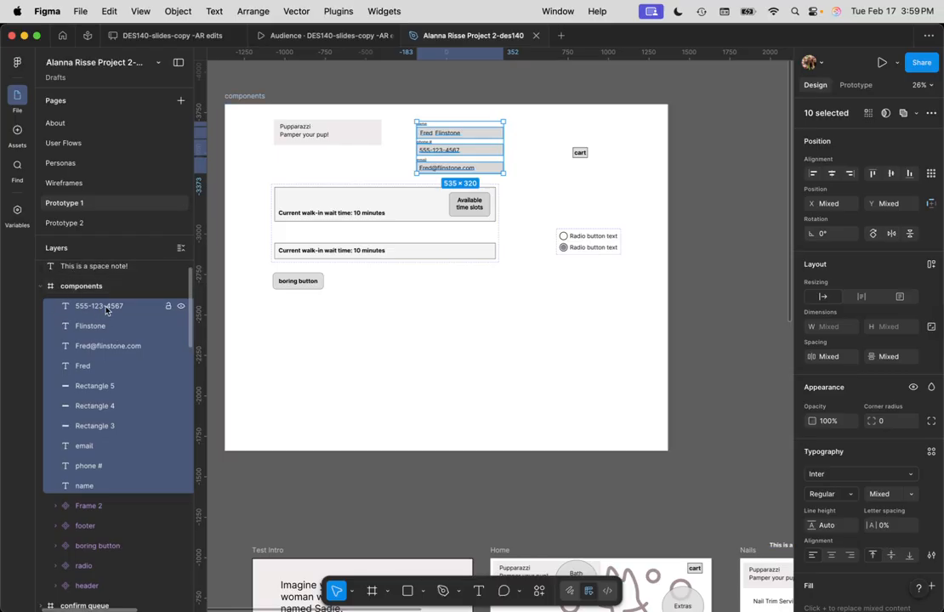
Turn the name, phone and email fields into Component 1 and move it below the boring button
{"action": "right_click", "coordinate": [107, 310]}
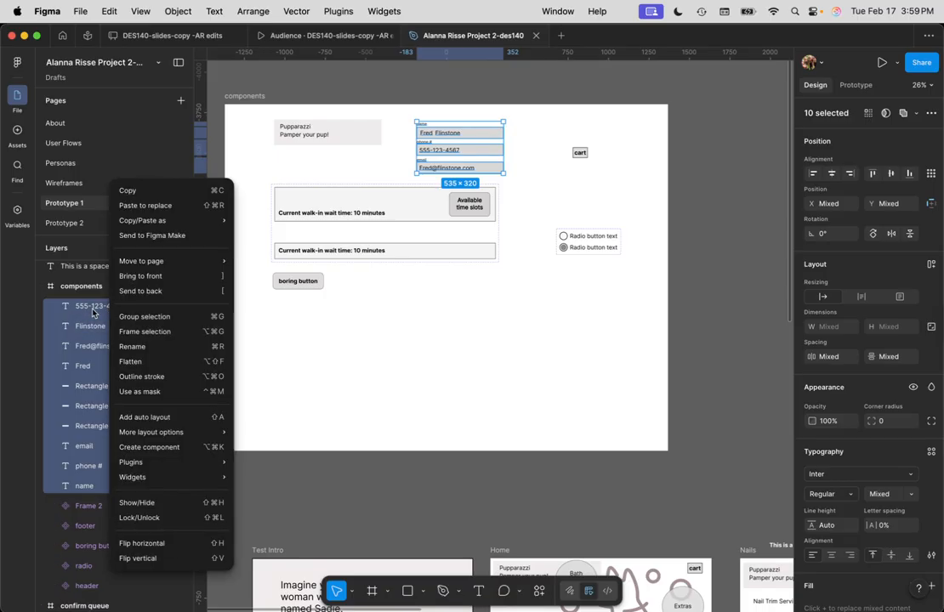
{"action": "left_click", "coordinate": [198, 447]}
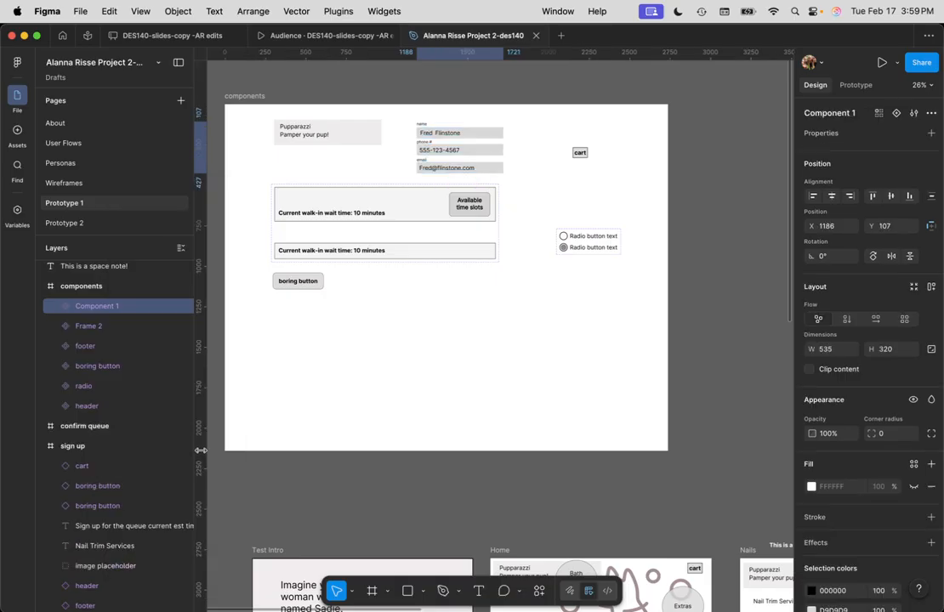
{"action": "left_click_drag", "start_coordinate": [483, 133], "coordinate": [471, 129]}
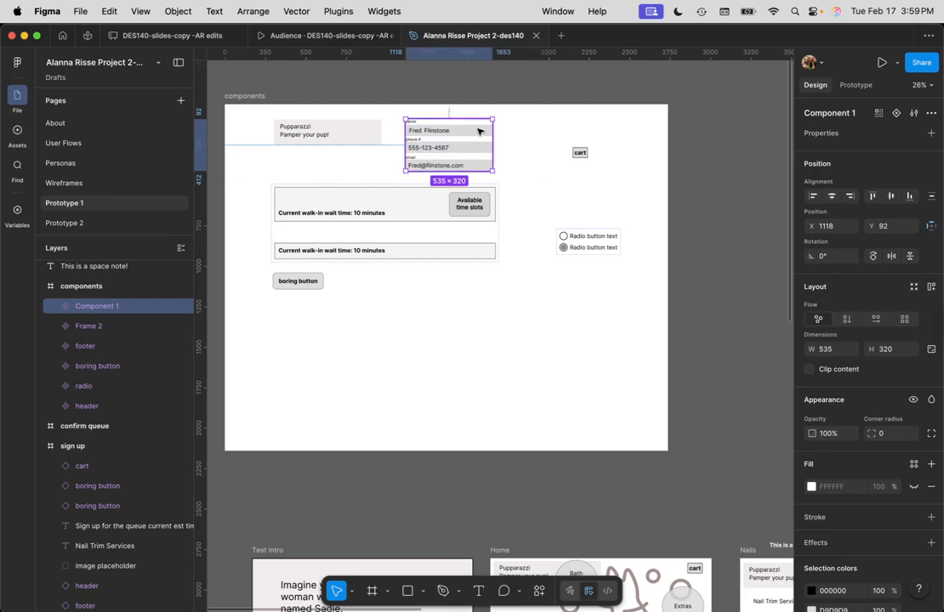
{"action": "left_click_drag", "start_coordinate": [479, 131], "coordinate": [299, 348]}
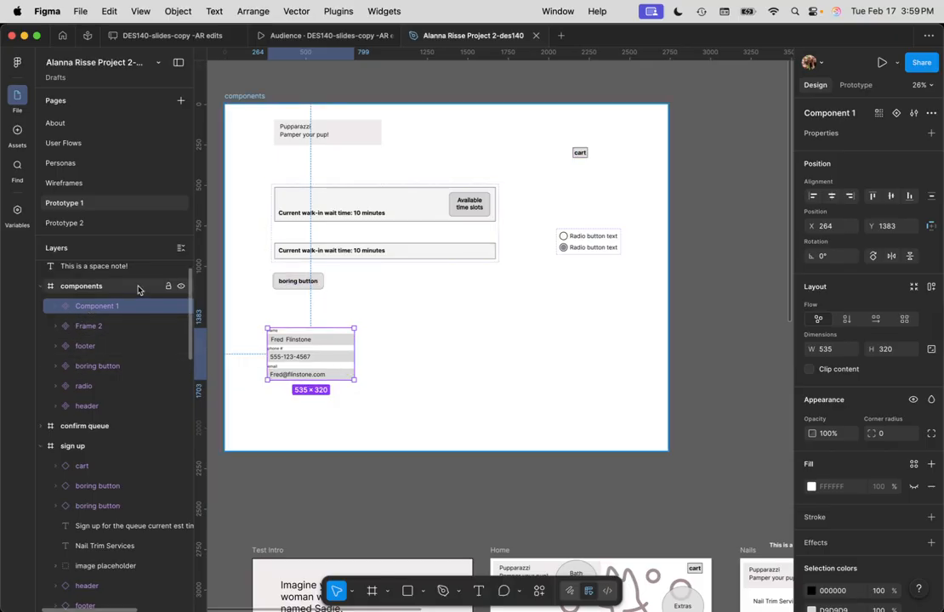
{"action": "scroll", "coordinate": [81, 340], "scroll_direction": "up", "scroll_amount": 1}
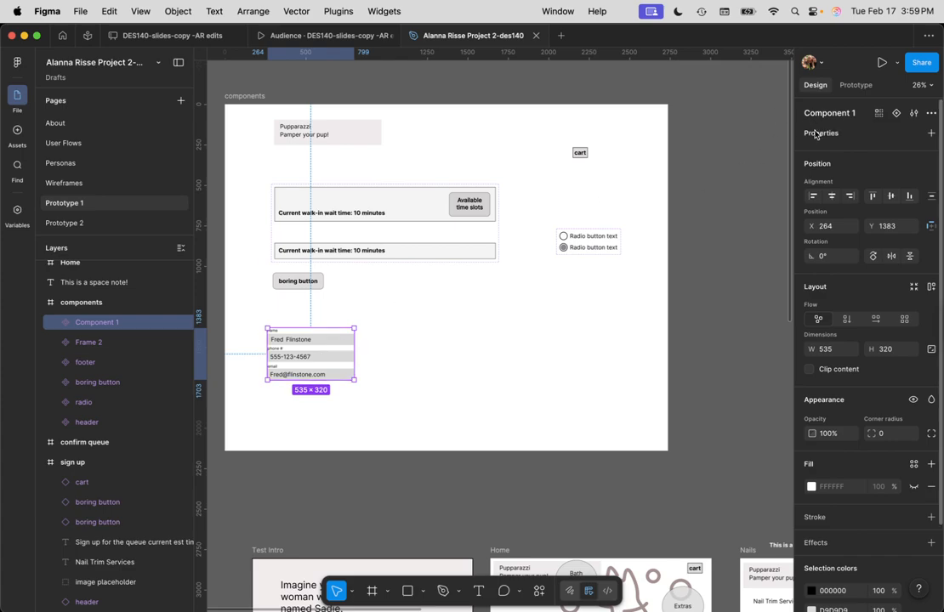
Add Variant2 to the form fields component, then check the Default variant, Variant2 and the whole set
{"action": "left_click", "coordinate": [897, 117]}
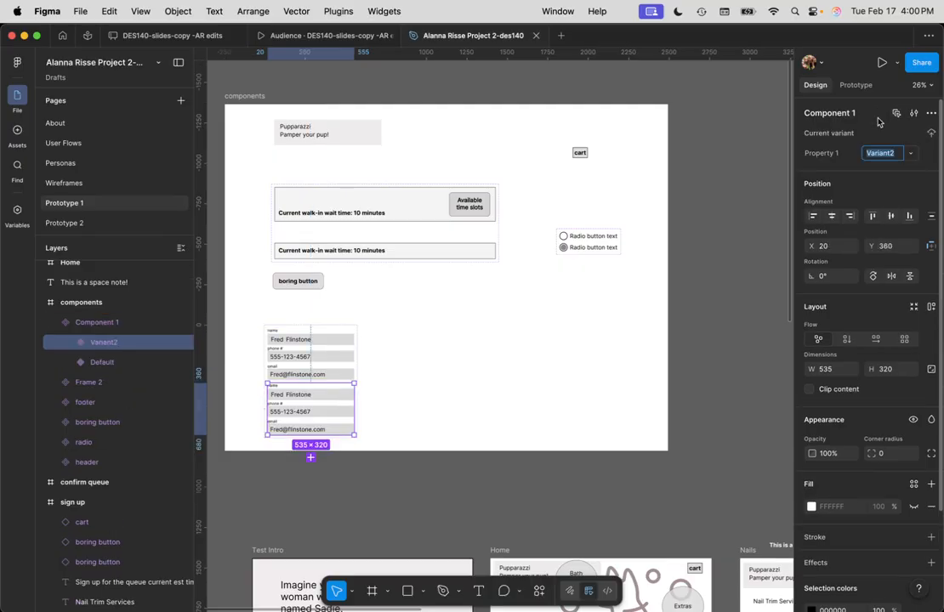
{"action": "scroll", "coordinate": [358, 394], "scroll_direction": "down", "scroll_amount": 1}
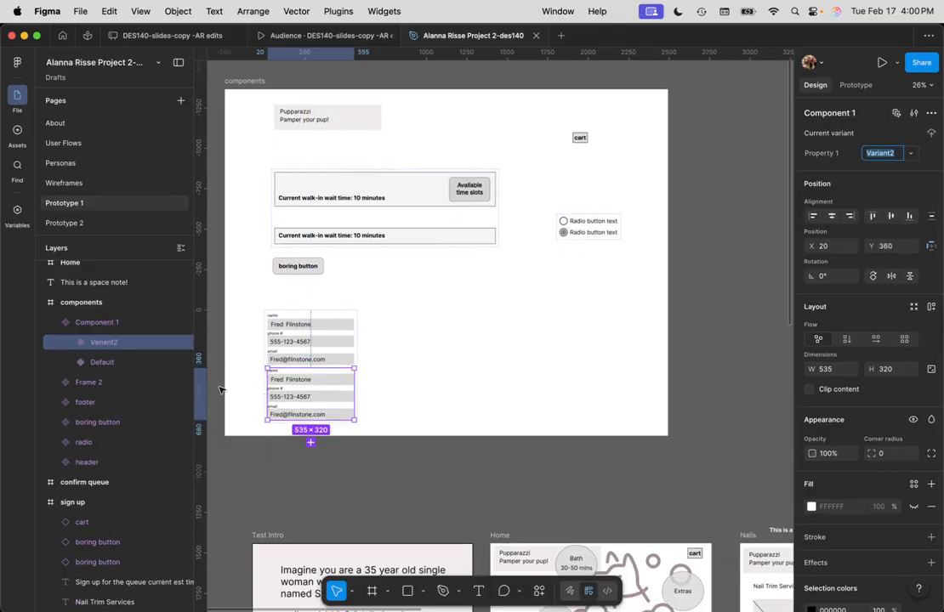
{"action": "scroll", "coordinate": [311, 391], "scroll_direction": "up", "scroll_amount": 5}
{"action": "scroll", "coordinate": [290, 379], "scroll_direction": "down", "scroll_amount": 3}
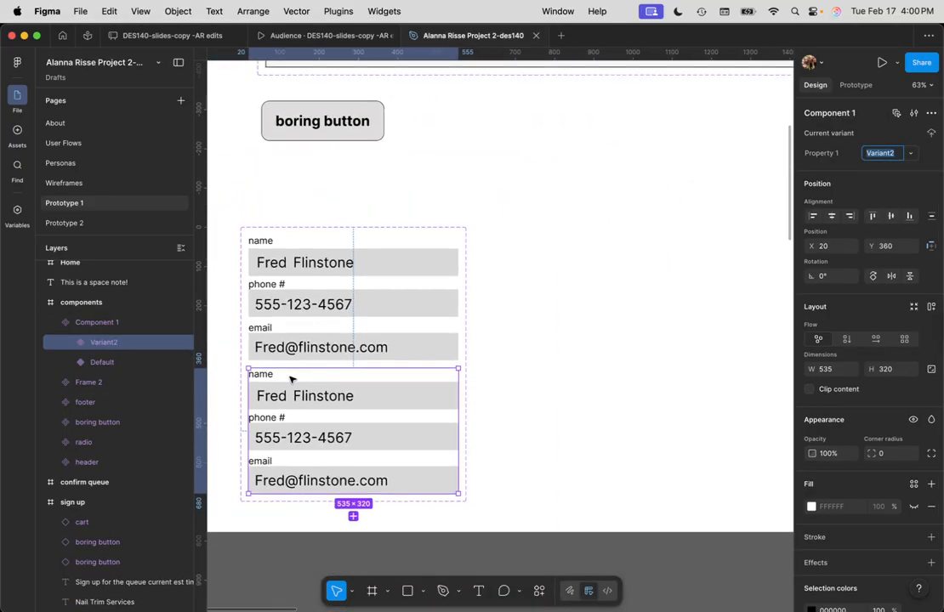
{"action": "left_click", "coordinate": [308, 269]}
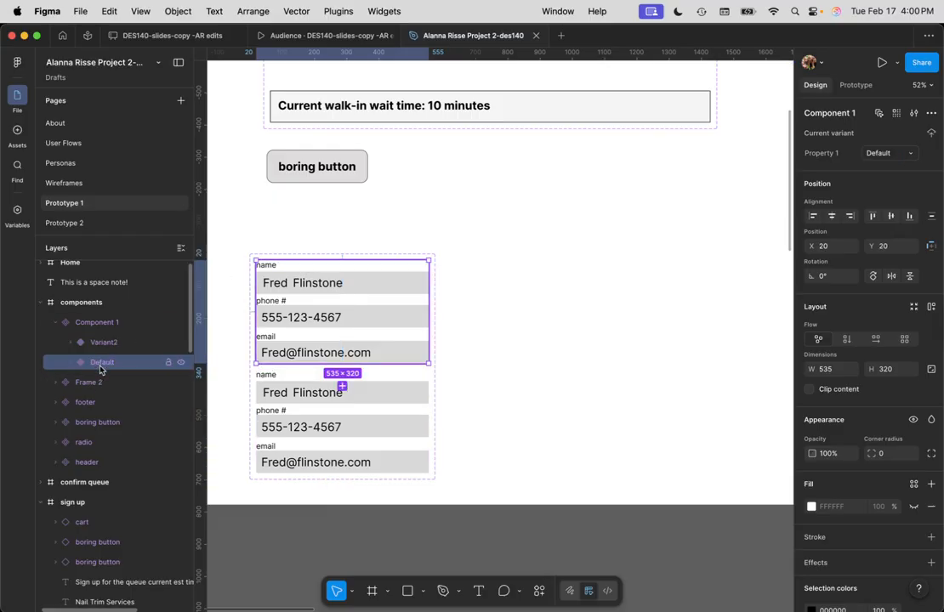
{"action": "left_click", "coordinate": [167, 341]}
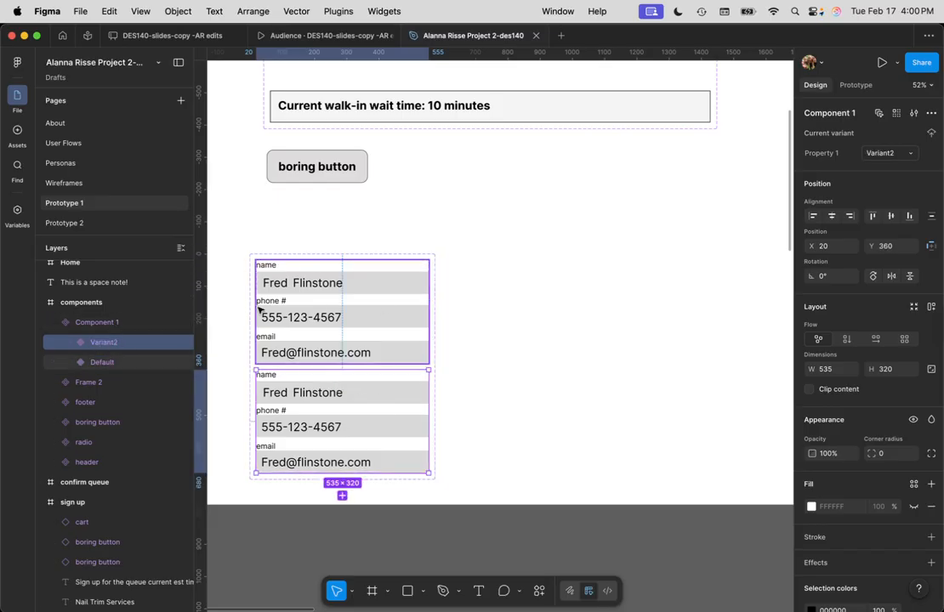
{"action": "left_click", "coordinate": [111, 324]}
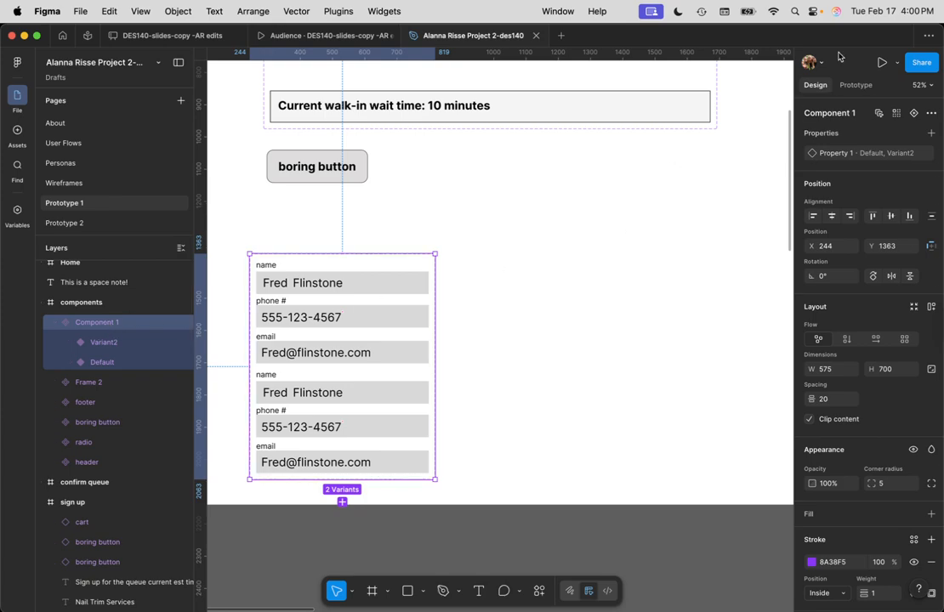
Rename the component set to Form Fields, leaving Property 1 unchanged
{"action": "left_click", "coordinate": [840, 117]}
{"action": "type", "text": "Form Fields"}
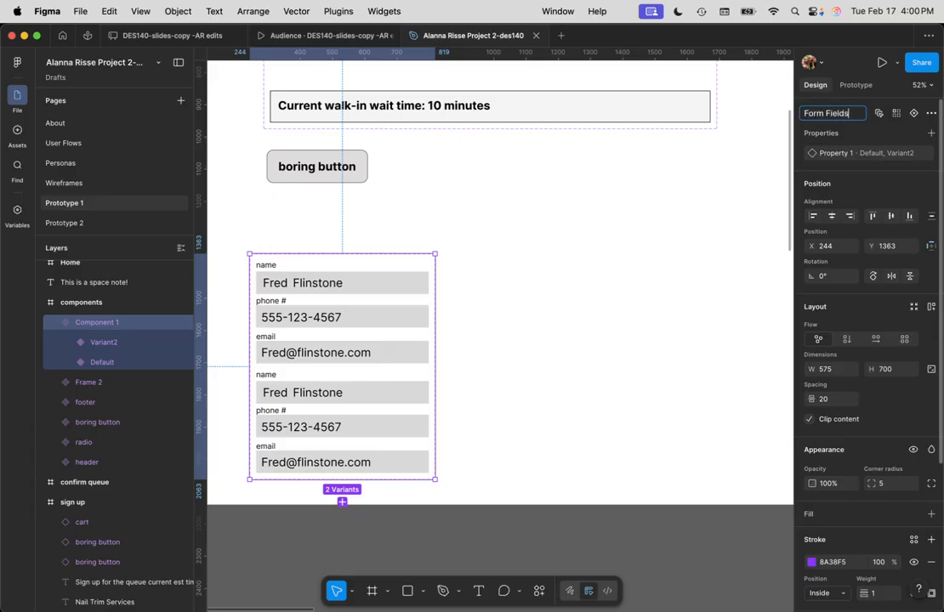
{"action": "key", "text": "Return"}
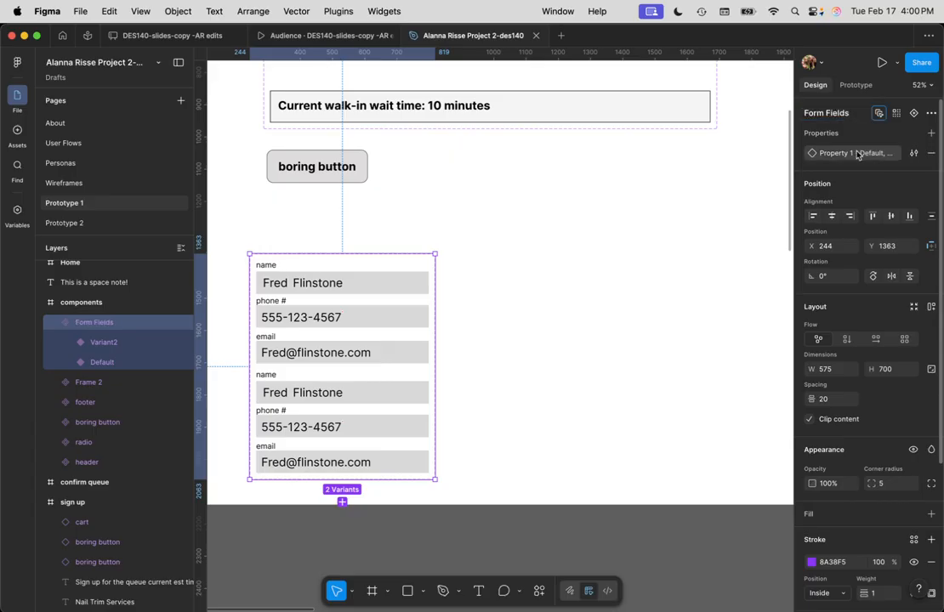
{"action": "double_click", "coordinate": [831, 154]}
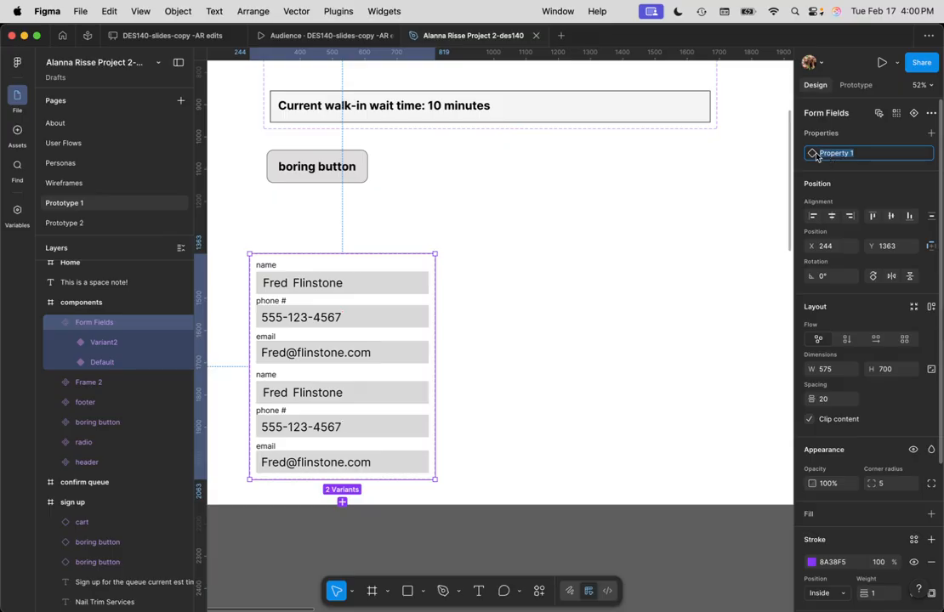
{"action": "key", "text": "Escape"}
Rename the variant values Default to Empty and Variant2 to Filled
{"action": "left_click", "coordinate": [914, 154]}
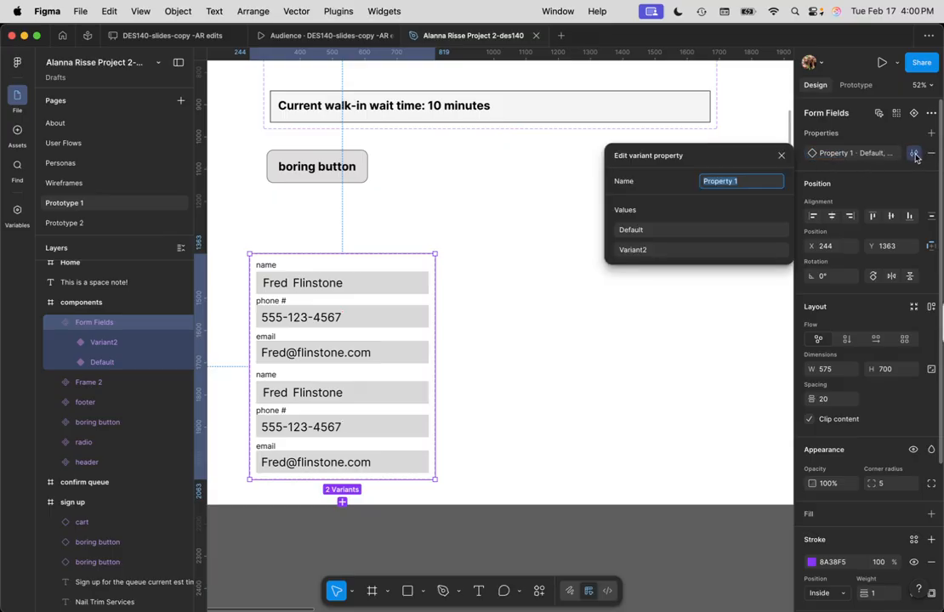
{"action": "double_click", "coordinate": [640, 231]}
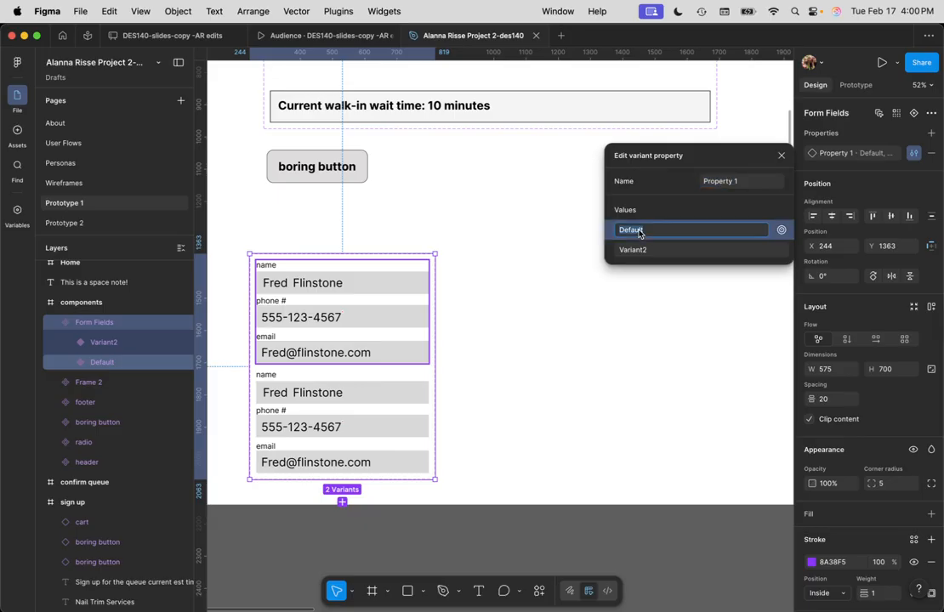
{"action": "type", "text": "EMoty"}
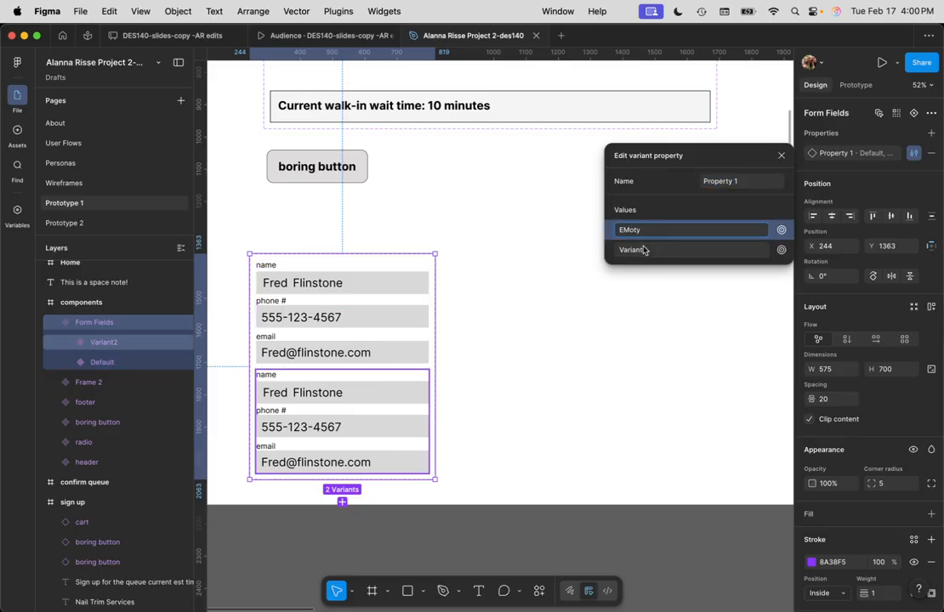
{"action": "key", "text": "BackSpace"}
{"action": "key", "text": "BackSpace"}
{"action": "key", "text": "BackSpace"}
{"action": "key", "text": "BackSpace"}
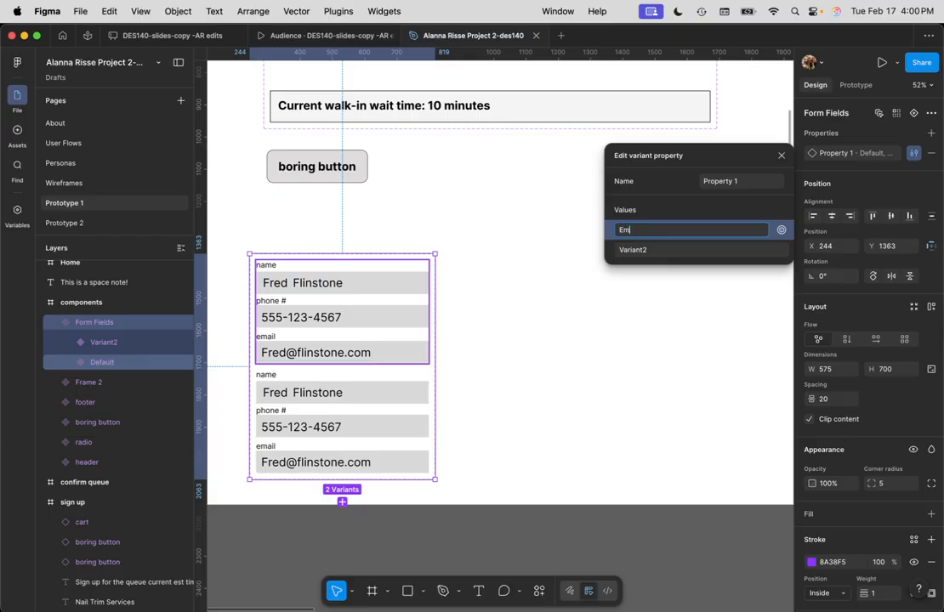
{"action": "type", "text": "mpty"}
{"action": "double_click", "coordinate": [634, 251]}
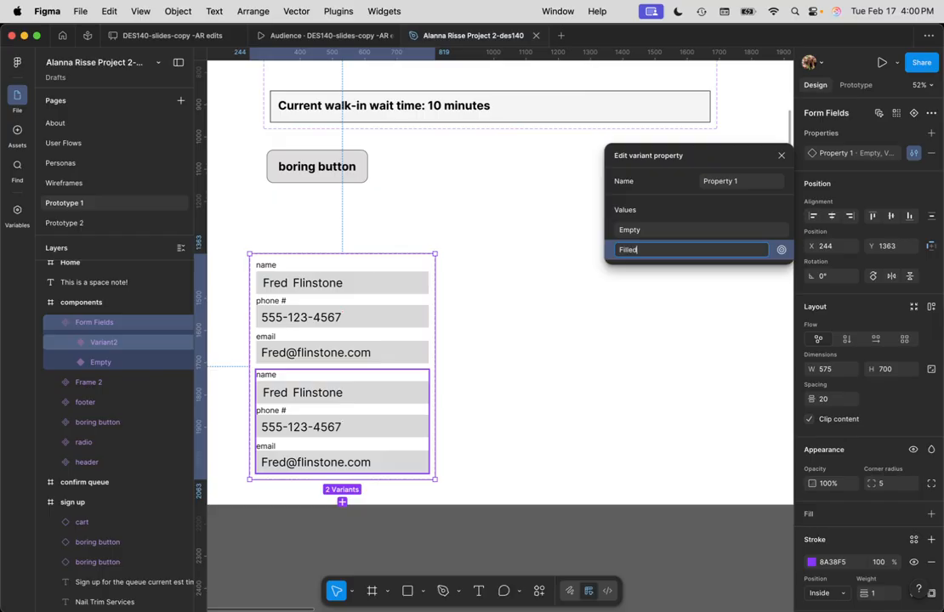
{"action": "left_click", "coordinate": [624, 328]}
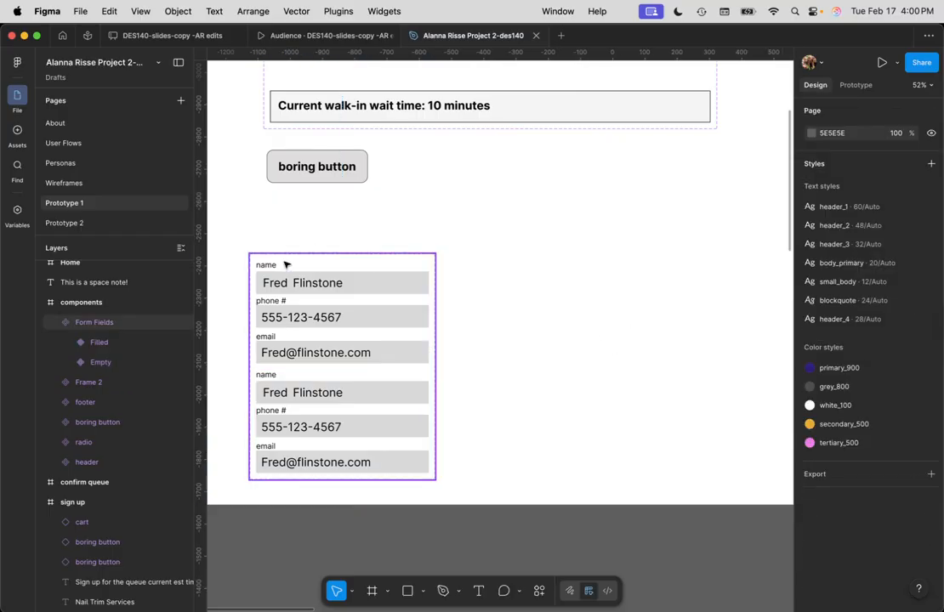
Delete the surname and first-name text from the Empty variant's name field
{"action": "left_click", "coordinate": [308, 325]}
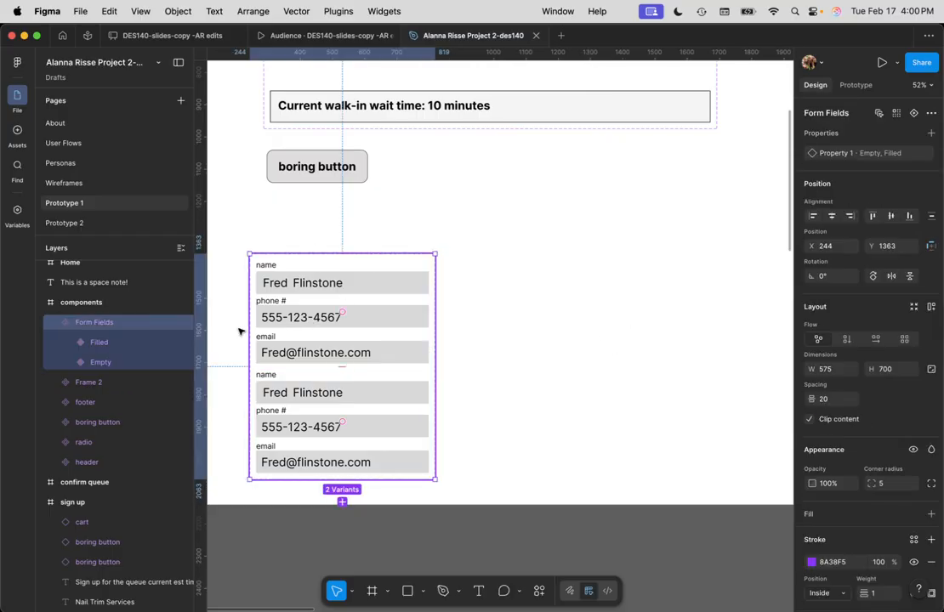
{"action": "left_click", "coordinate": [118, 344]}
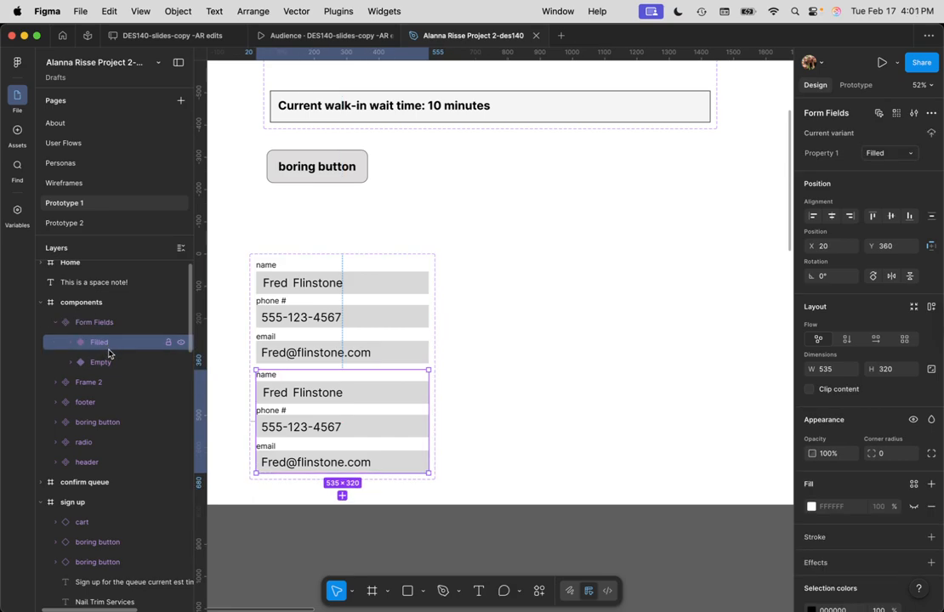
{"action": "left_click", "coordinate": [104, 363]}
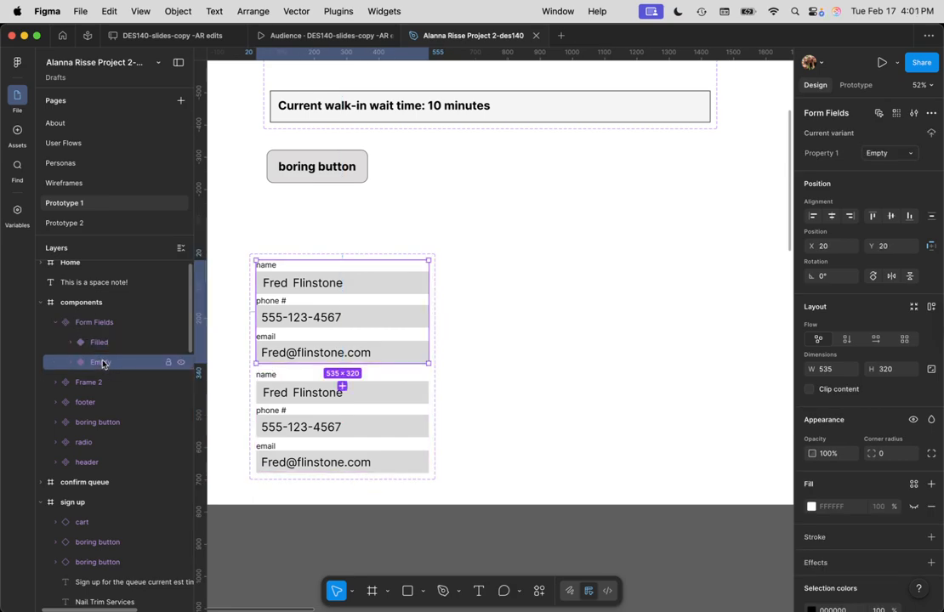
{"action": "double_click", "coordinate": [332, 283]}
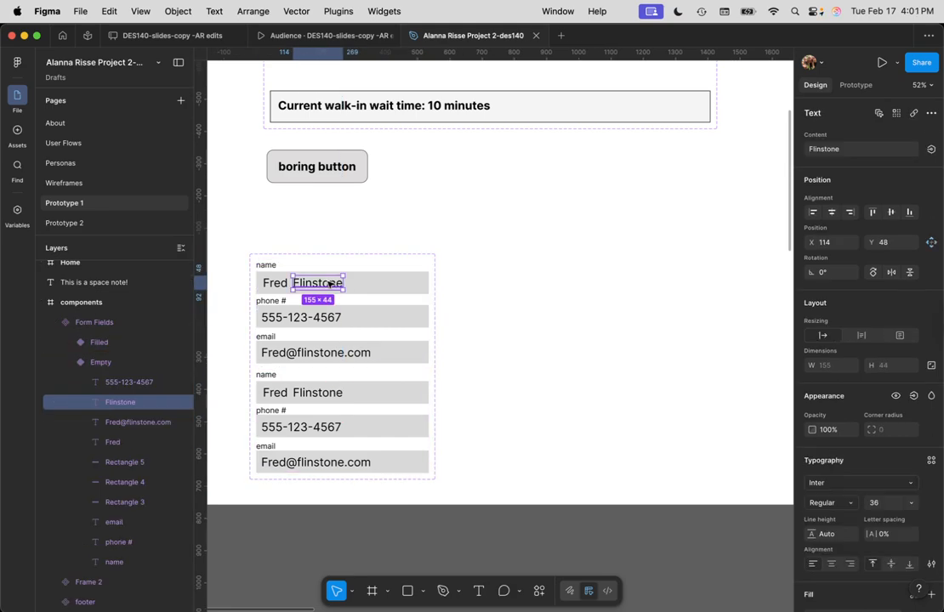
{"action": "key", "text": "BackSpace"}
{"action": "left_click", "coordinate": [285, 285]}
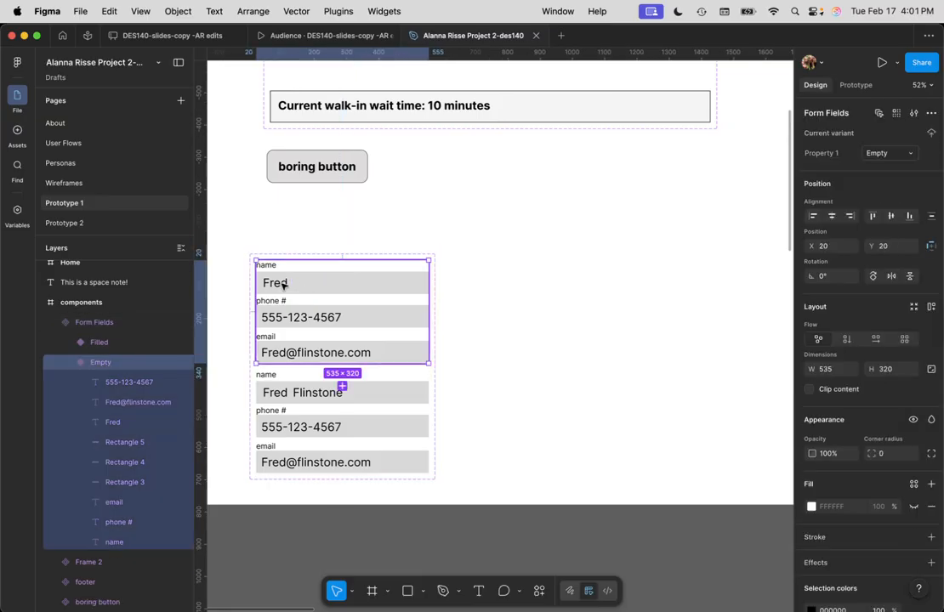
{"action": "left_click", "coordinate": [285, 285]}
{"action": "key", "text": "BackSpace"}
Delete the phone and email text in Empty, reposition the set and collapse the Empty layer
{"action": "left_click", "coordinate": [300, 316]}
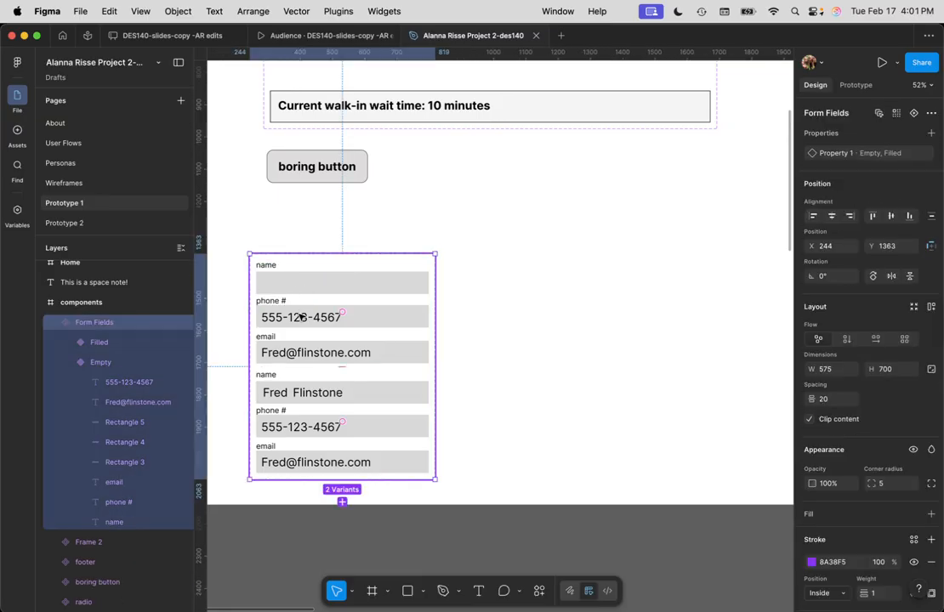
{"action": "left_click", "coordinate": [303, 317]}
{"action": "left_click", "coordinate": [303, 317]}
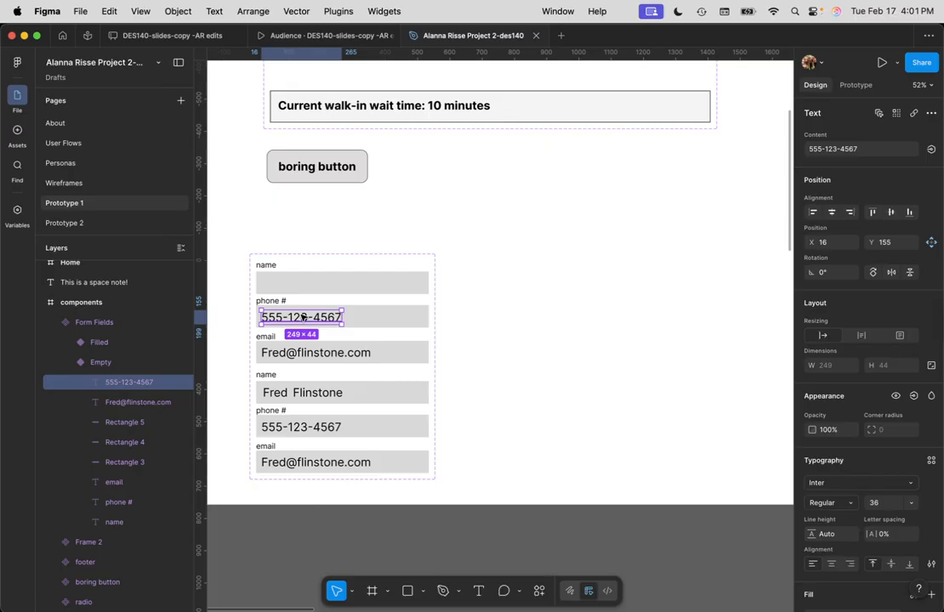
{"action": "key", "text": "BackSpace"}
{"action": "left_click", "coordinate": [312, 355]}
{"action": "left_click", "coordinate": [312, 355]}
{"action": "left_click", "coordinate": [313, 355]}
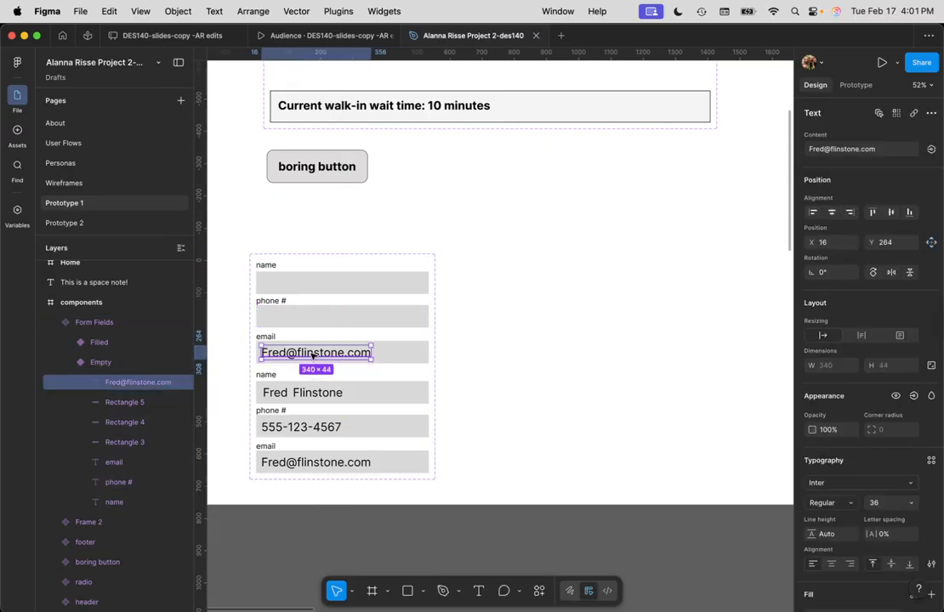
{"action": "key", "text": "BackSpace"}
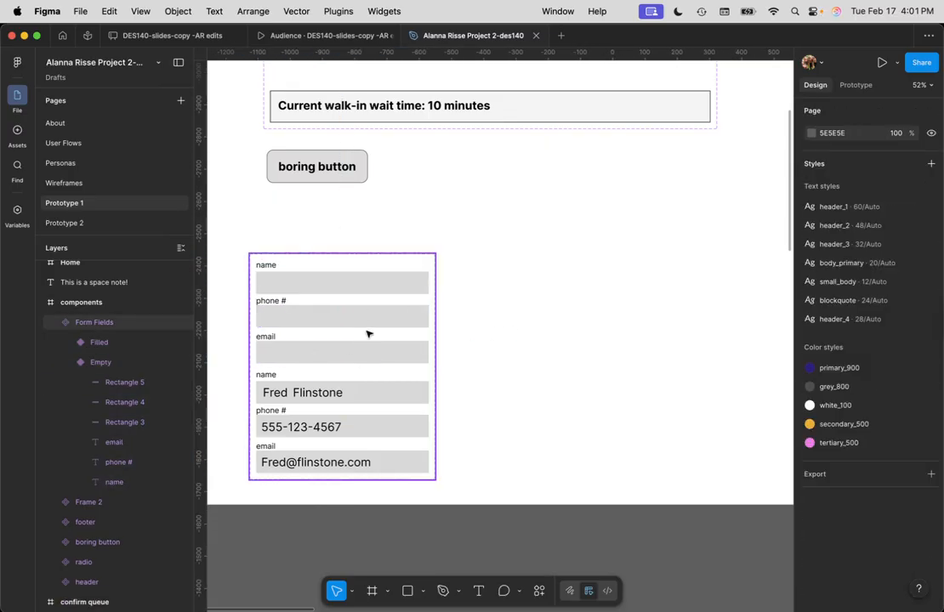
{"action": "left_click_drag", "start_coordinate": [361, 265], "coordinate": [381, 231]}
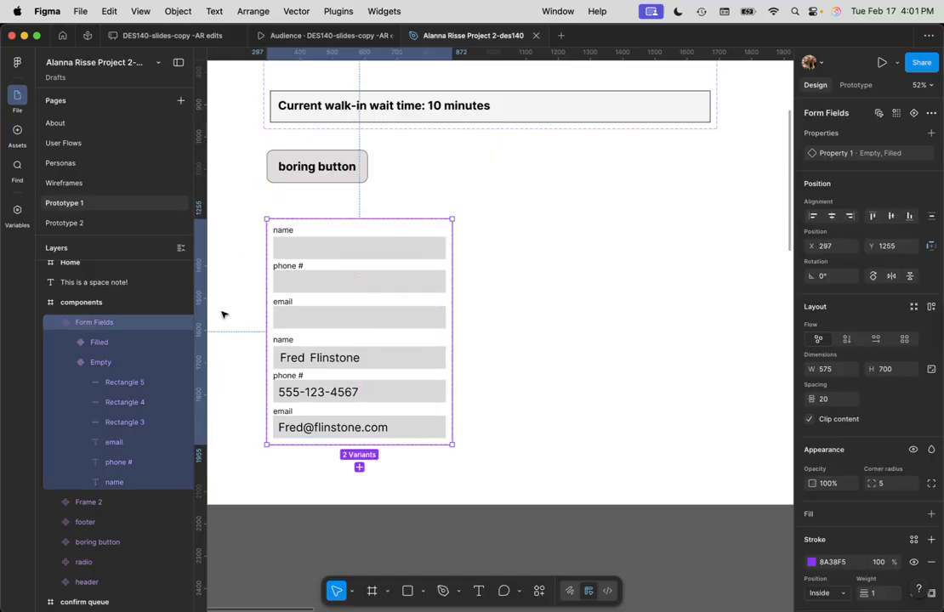
{"action": "left_click", "coordinate": [85, 341]}
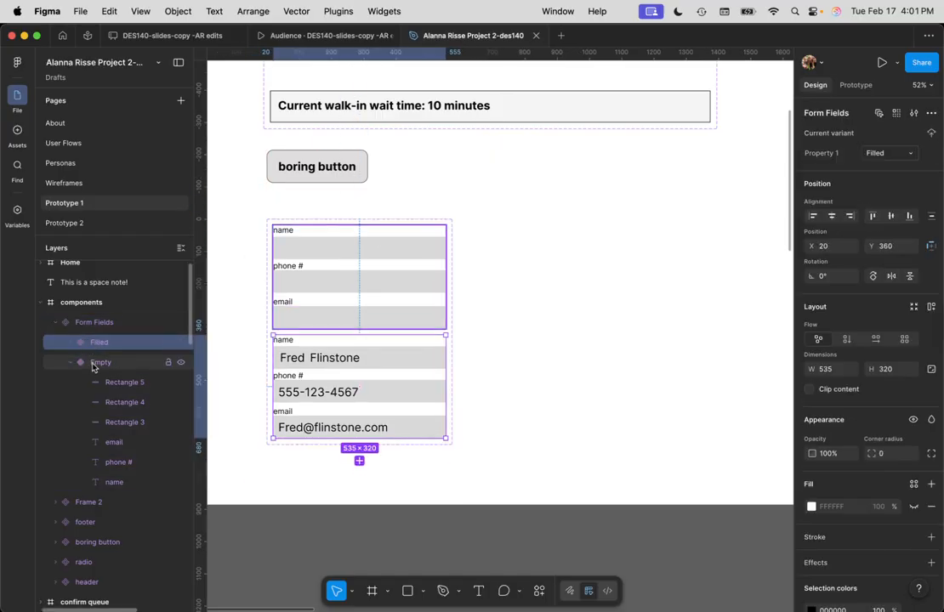
{"action": "left_click", "coordinate": [97, 364]}
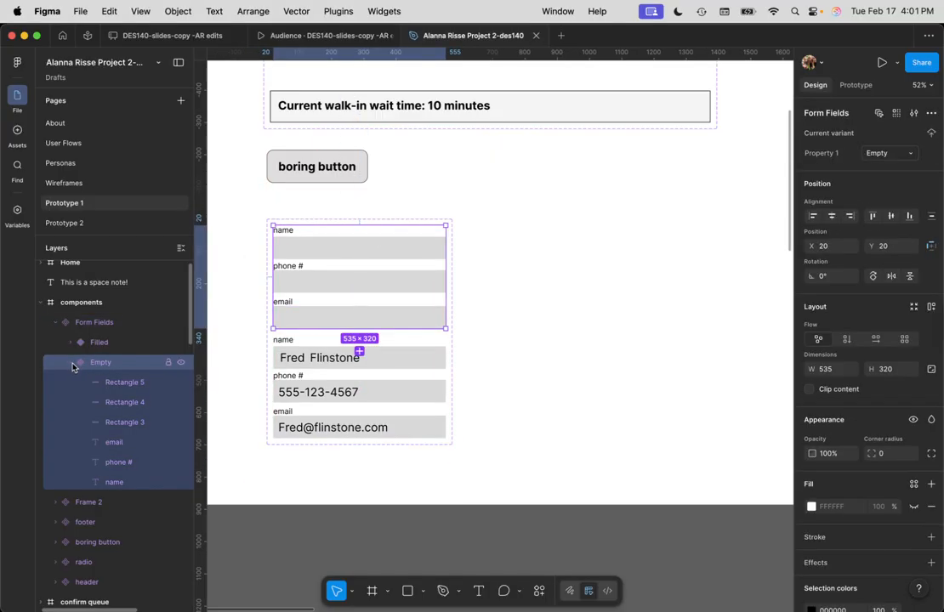
{"action": "left_click", "coordinate": [72, 365]}
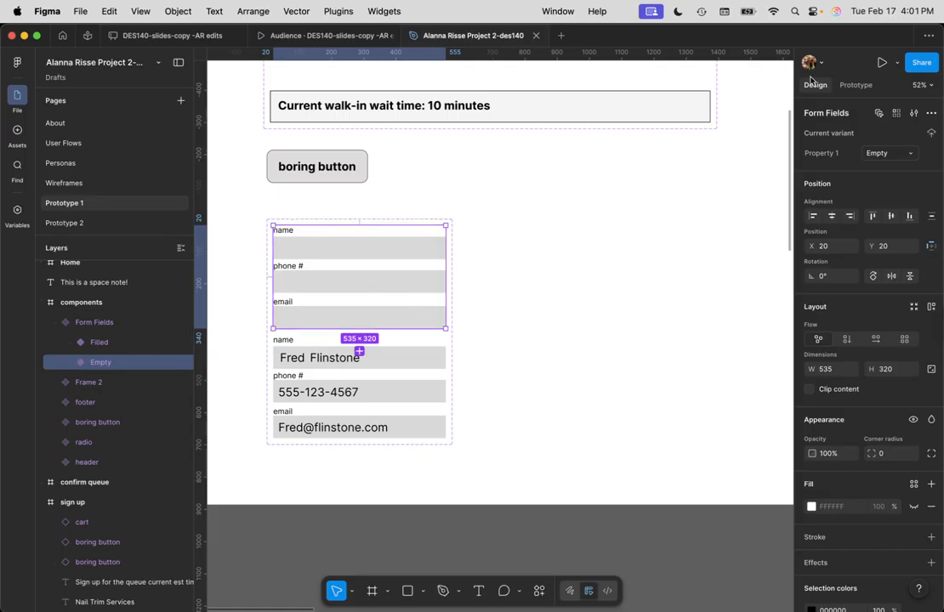
In Prototype mode, make tapping Empty change to Filled with a Dissolve animation
{"action": "left_click", "coordinate": [855, 86]}
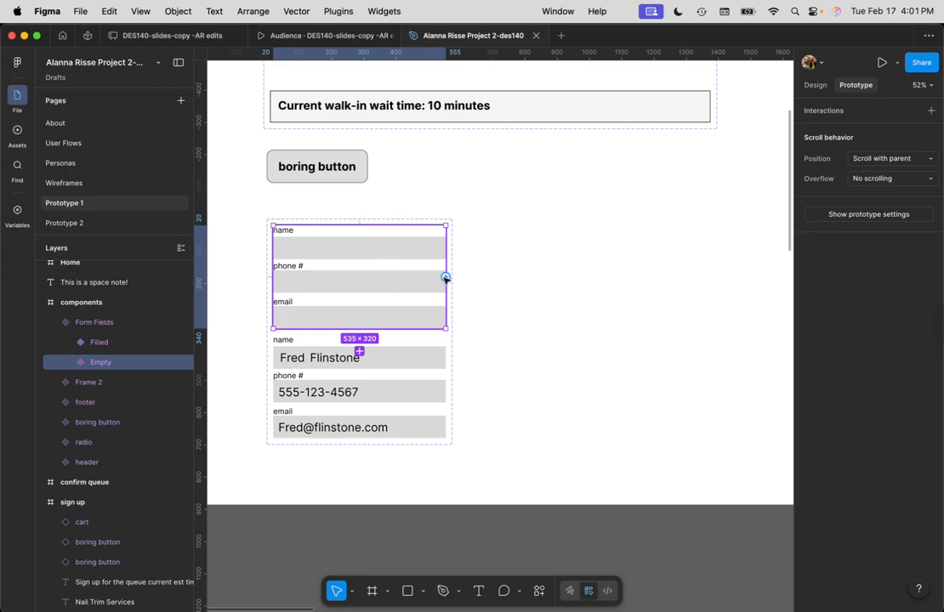
{"action": "left_click_drag", "start_coordinate": [447, 276], "coordinate": [455, 392]}
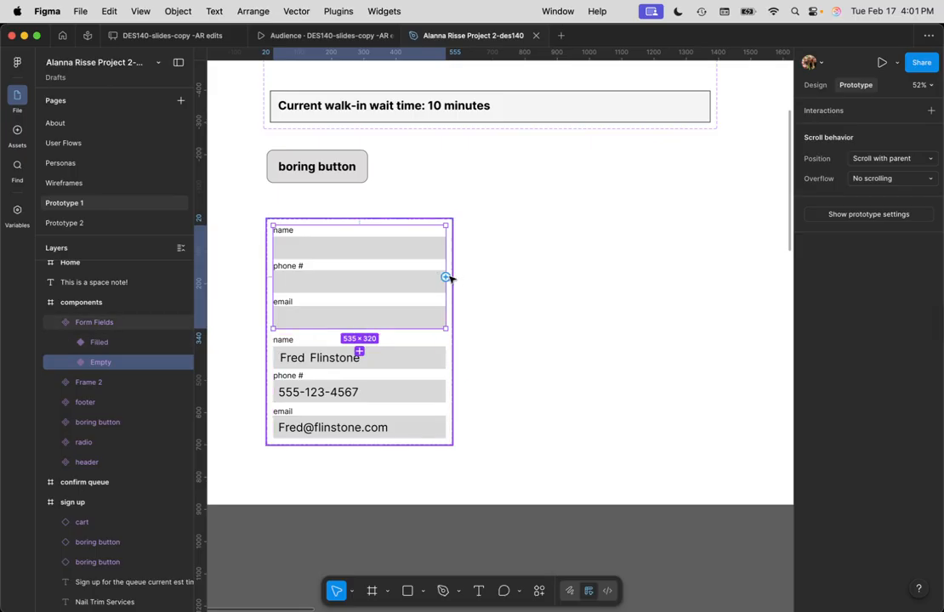
{"action": "left_click_drag", "start_coordinate": [445, 277], "coordinate": [447, 393]}
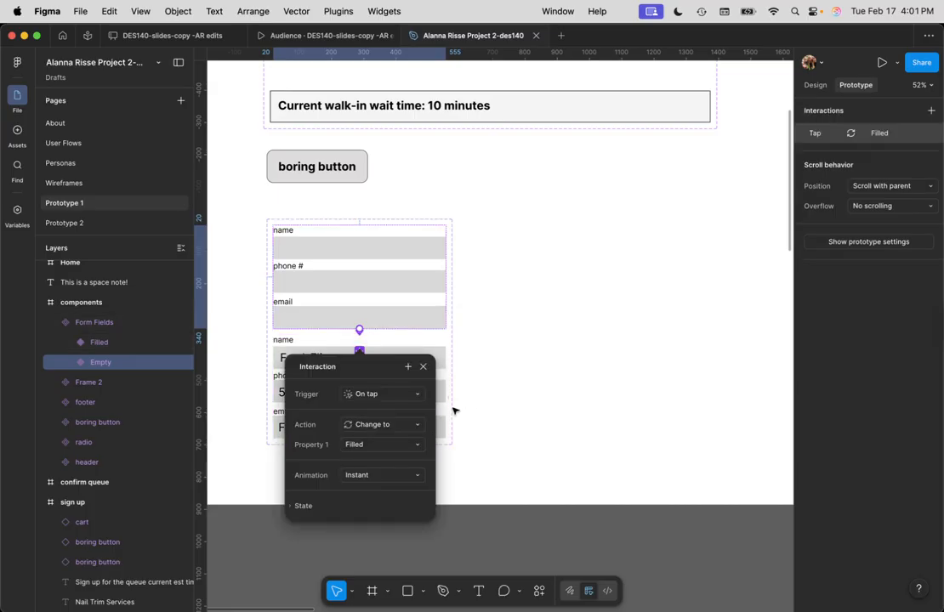
{"action": "left_click", "coordinate": [374, 477]}
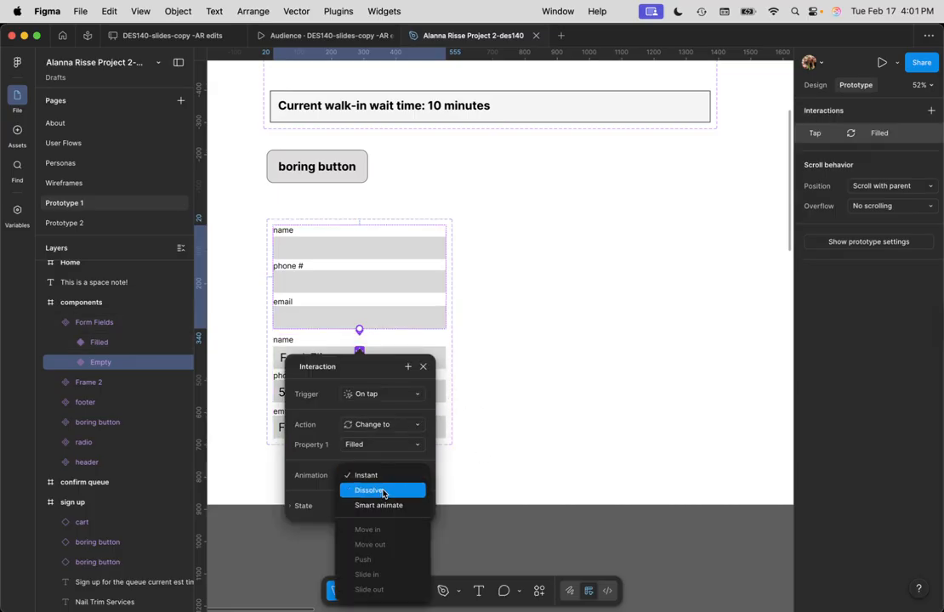
{"action": "left_click", "coordinate": [379, 492]}
{"action": "left_click", "coordinate": [464, 311]}
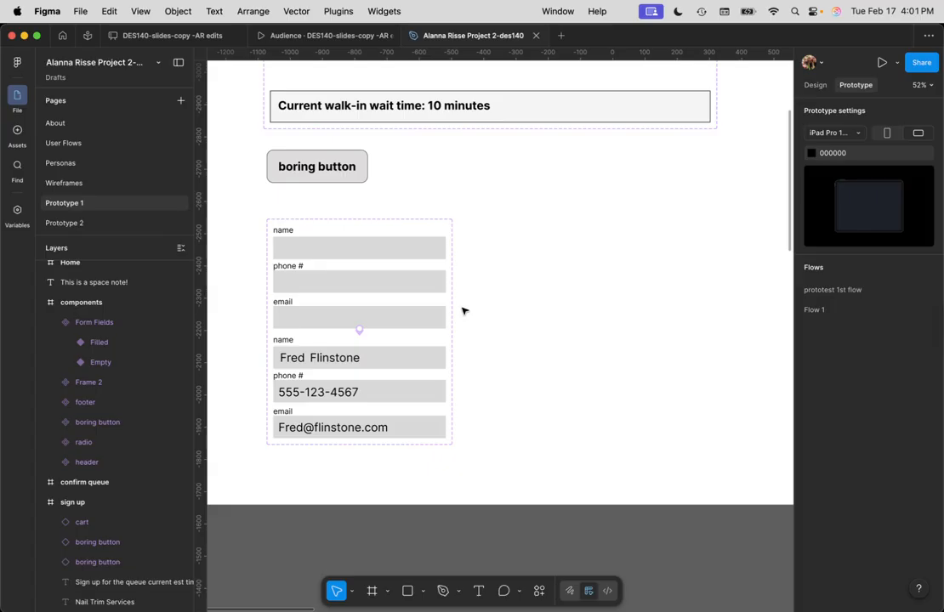
Widen the Form Fields component set to the right and reselect the Empty variant
{"action": "left_click", "coordinate": [357, 219]}
{"action": "left_click_drag", "start_coordinate": [452, 281], "coordinate": [519, 287]}
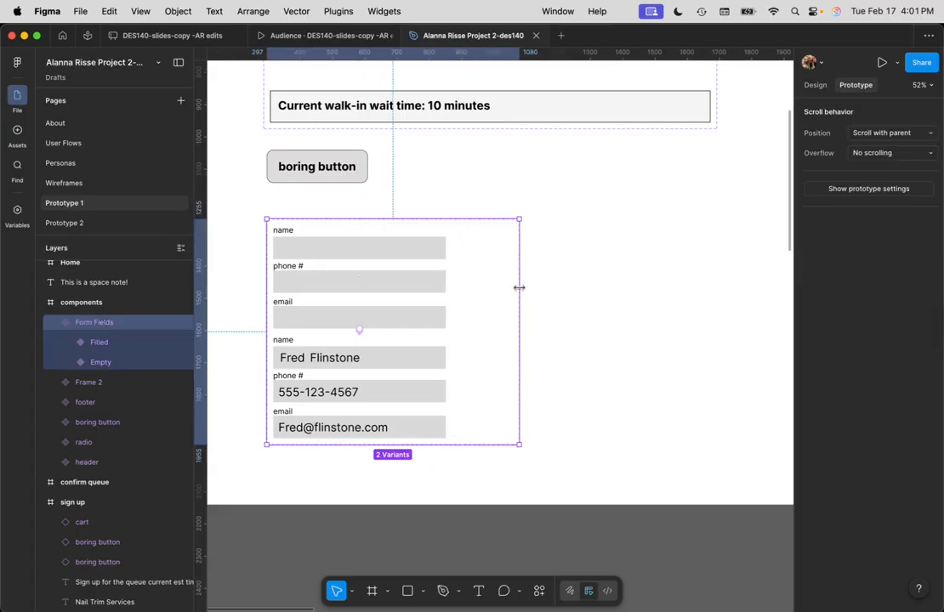
{"action": "left_click", "coordinate": [415, 250]}
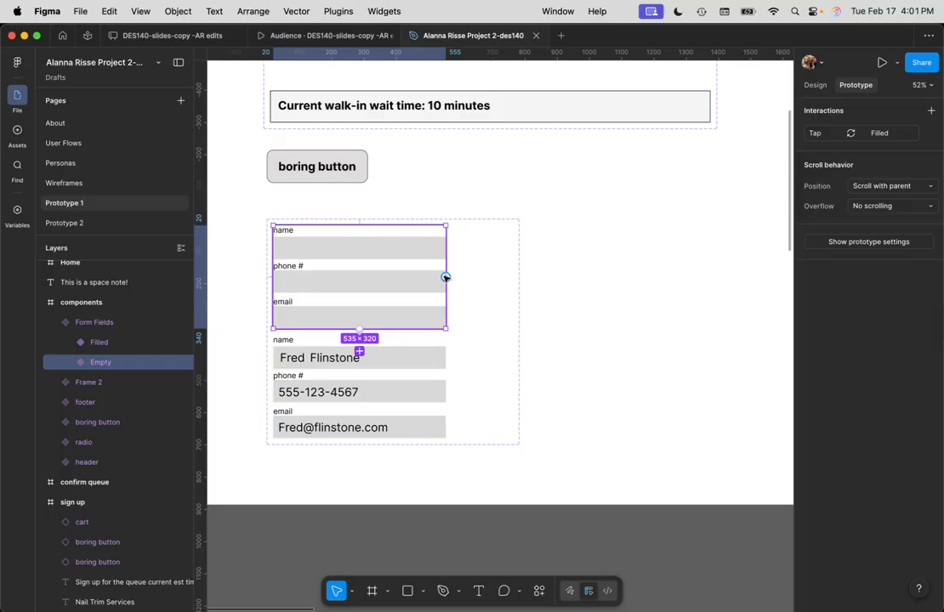
{"action": "left_click", "coordinate": [101, 342]}
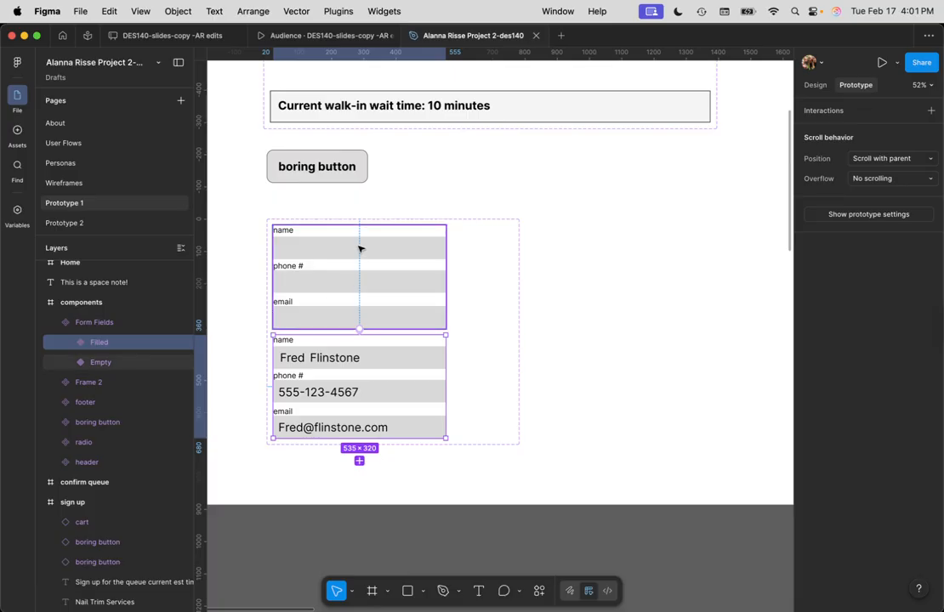
{"action": "left_click", "coordinate": [104, 363]}
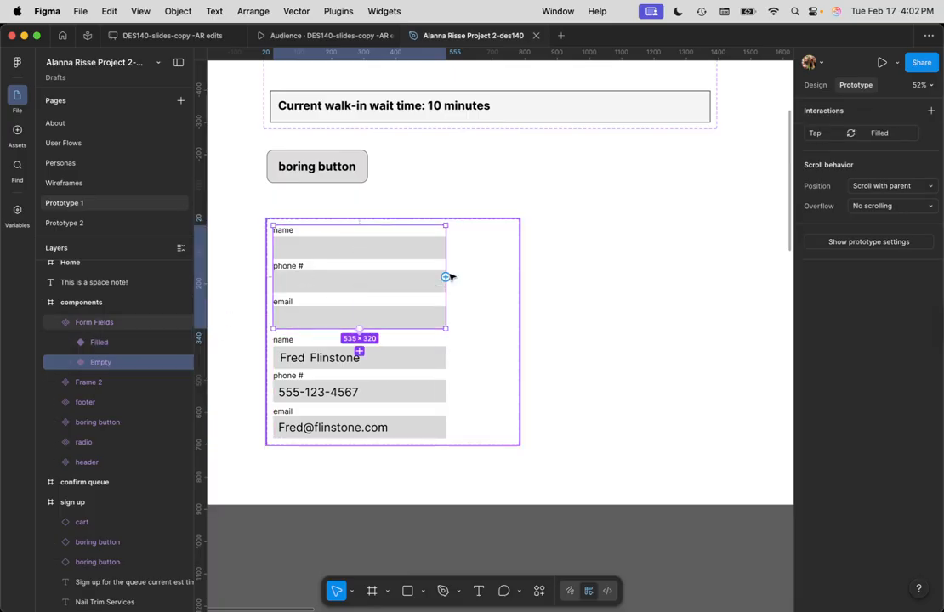
Add an On drag interaction from the Empty variant to Filled
{"action": "left_click_drag", "start_coordinate": [360, 225], "coordinate": [442, 396]}
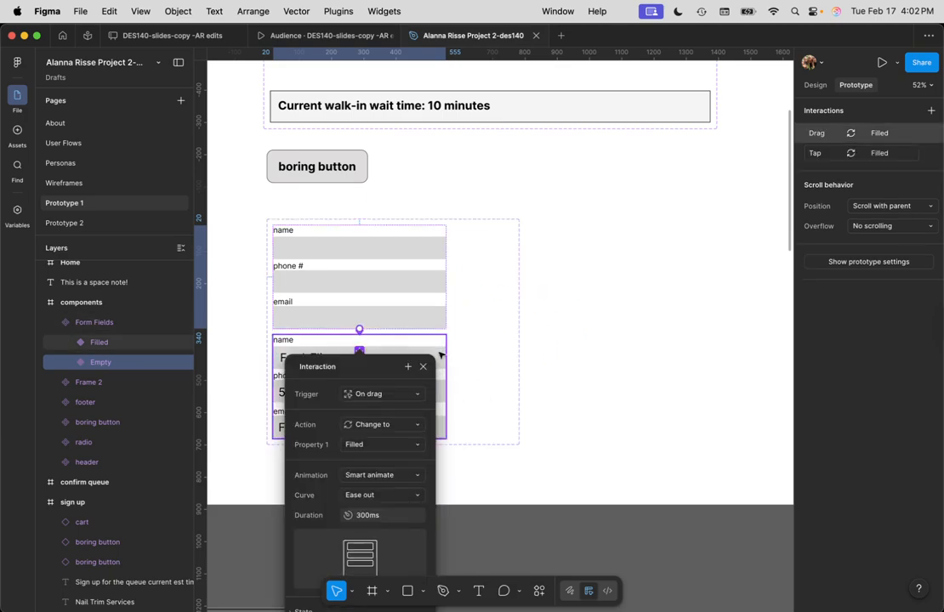
{"action": "left_click", "coordinate": [647, 358]}
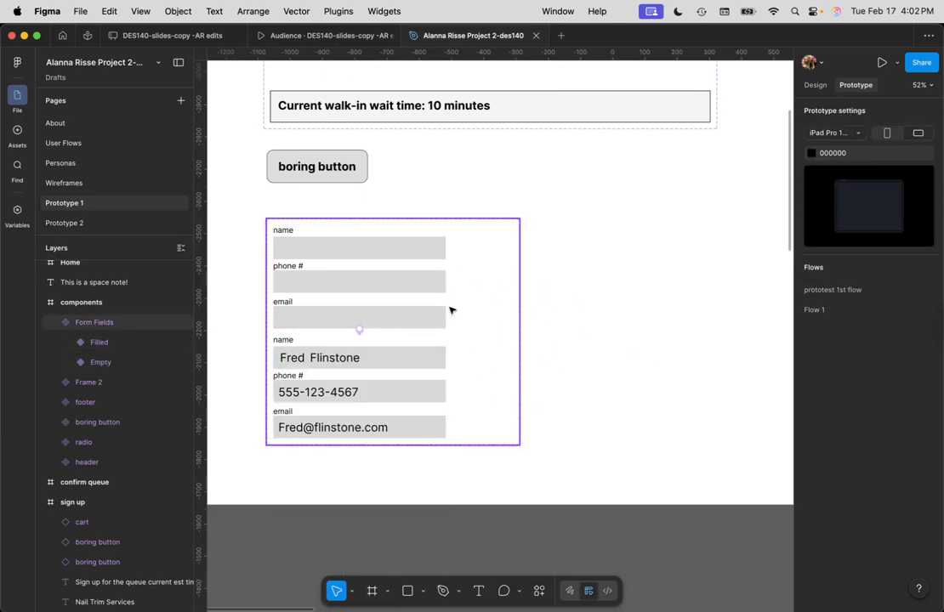
{"action": "left_click", "coordinate": [397, 358]}
{"action": "scroll", "coordinate": [397, 358], "scroll_direction": "right", "scroll_amount": 2}
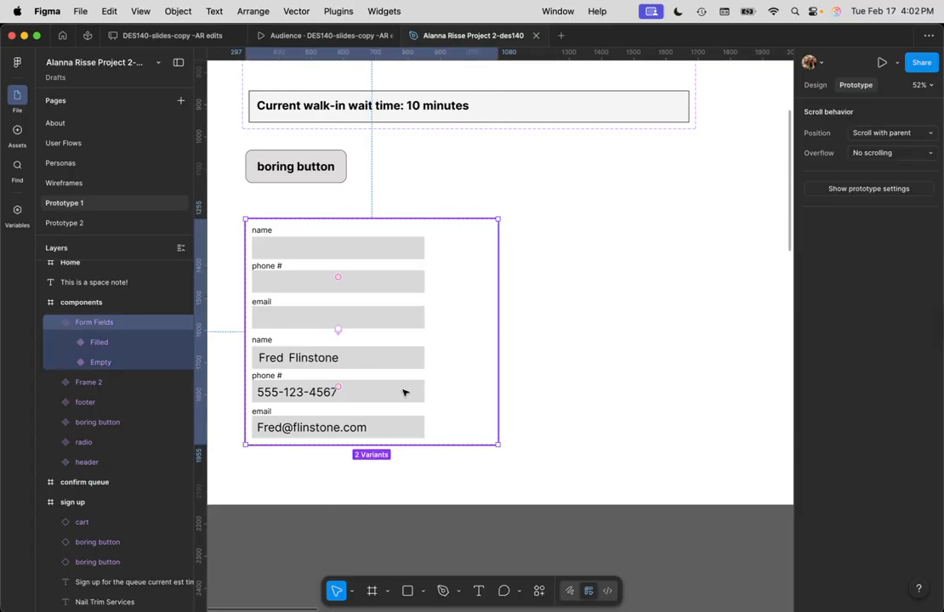
Link the Filled variant back to Empty on tap with a 300ms ease-out dissolve
{"action": "left_click", "coordinate": [405, 392]}
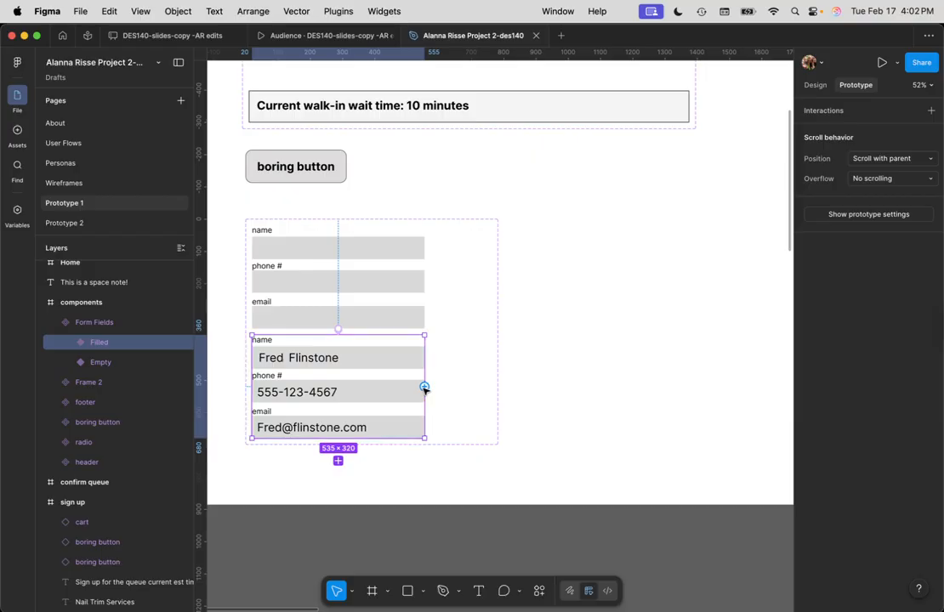
{"action": "left_click_drag", "start_coordinate": [424, 388], "coordinate": [411, 284]}
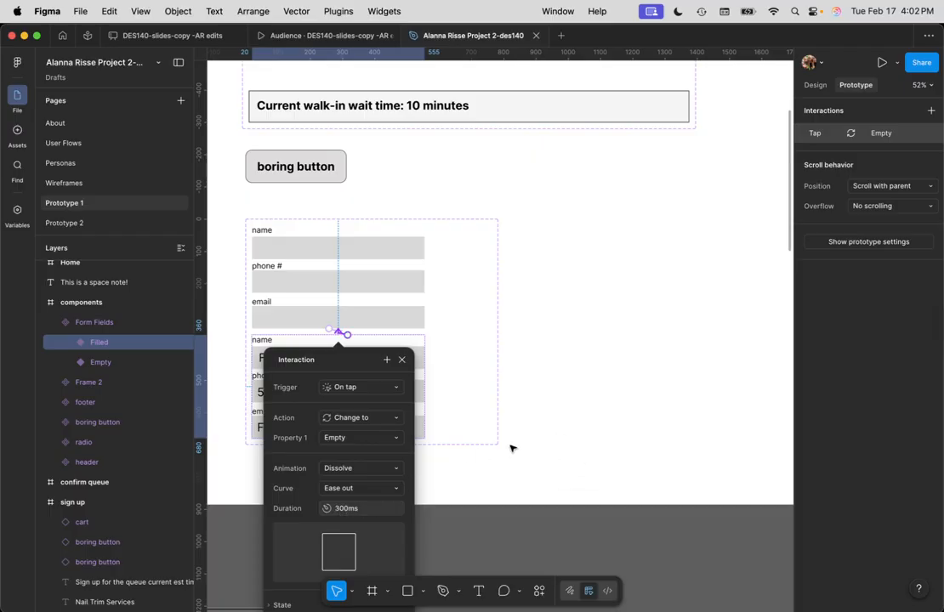
{"action": "left_click", "coordinate": [600, 436]}
{"action": "scroll", "coordinate": [578, 351], "scroll_direction": "down", "scroll_amount": 1}
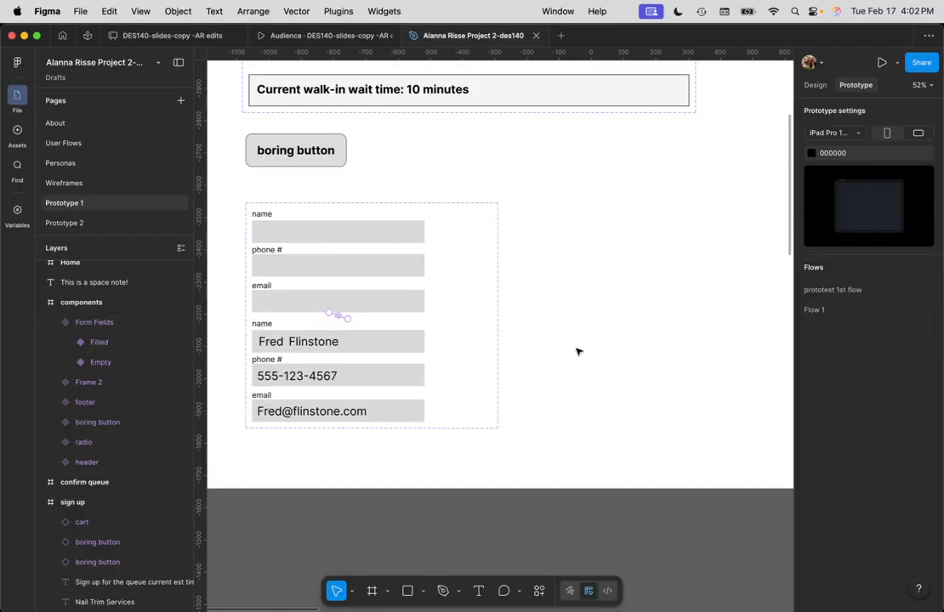
{"action": "scroll", "coordinate": [587, 348], "scroll_direction": "down", "scroll_amount": 10}
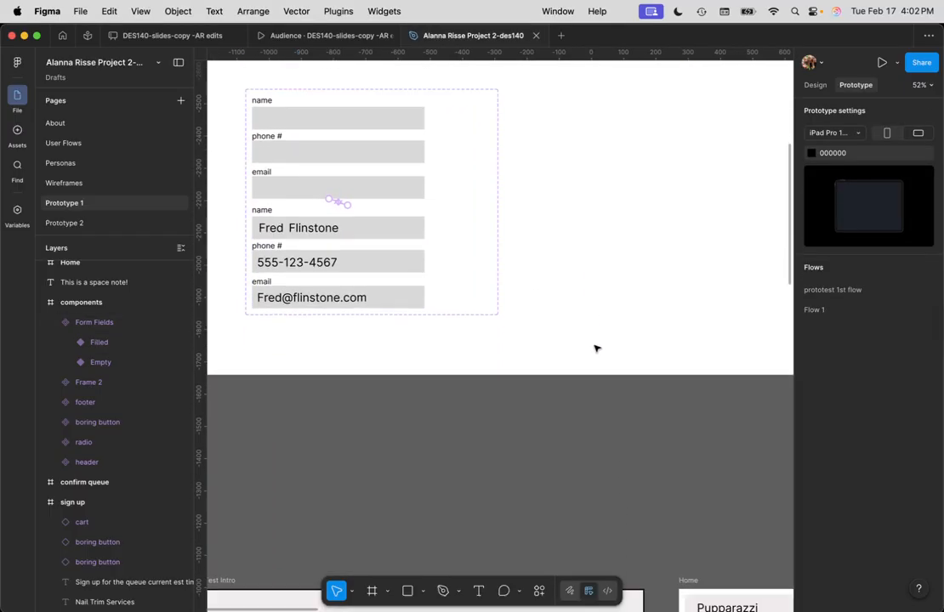
Draw Frame 3 below the form fields and place a Form Fields instance from Assets inside it
{"action": "key", "text": "f"}
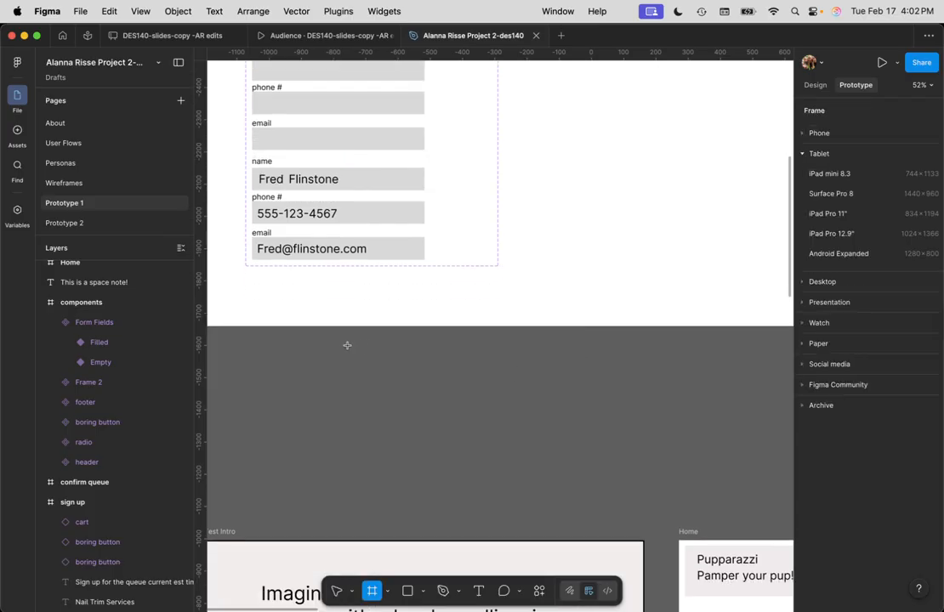
{"action": "left_click_drag", "start_coordinate": [335, 348], "coordinate": [626, 515]}
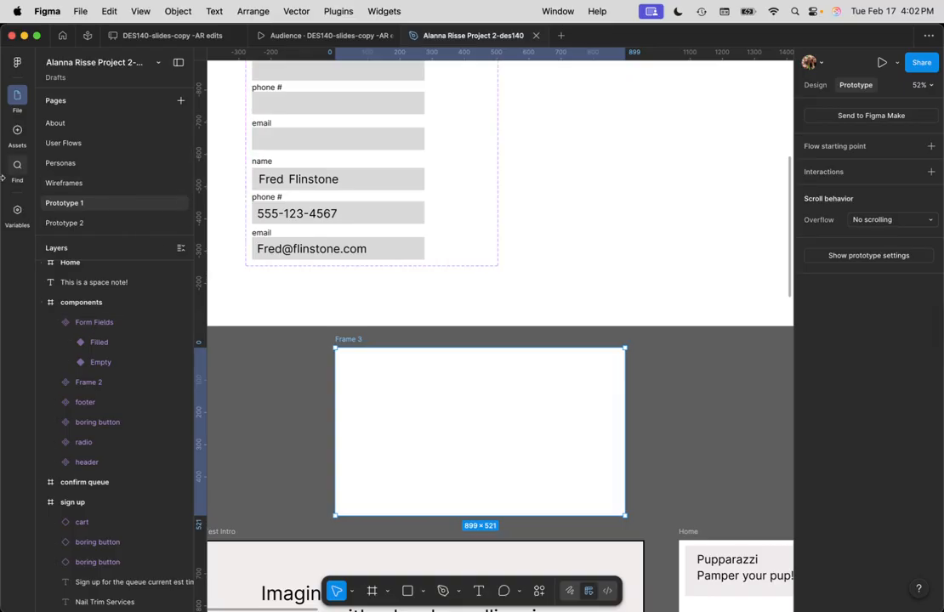
{"action": "left_click", "coordinate": [18, 131]}
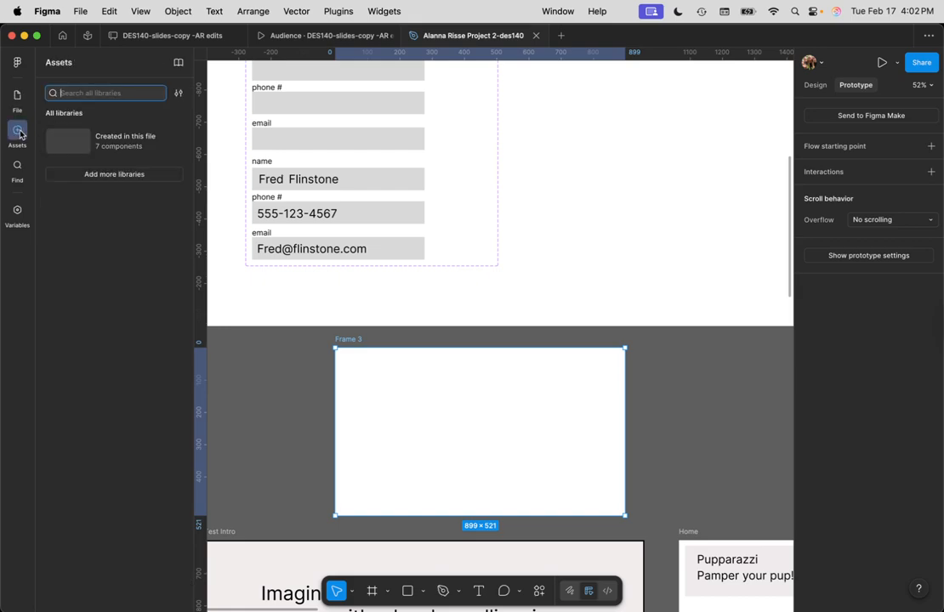
{"action": "left_click", "coordinate": [132, 139]}
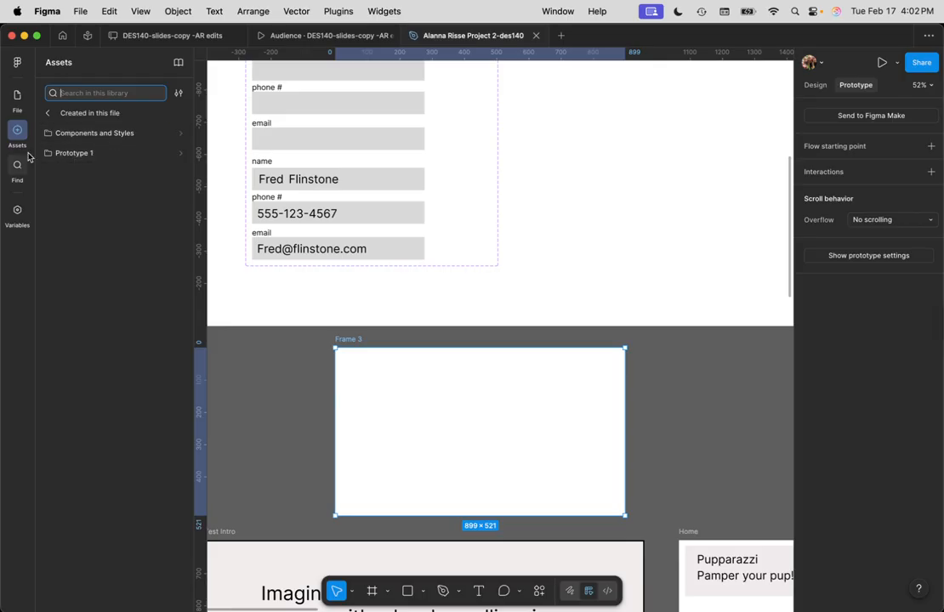
{"action": "left_click", "coordinate": [83, 154]}
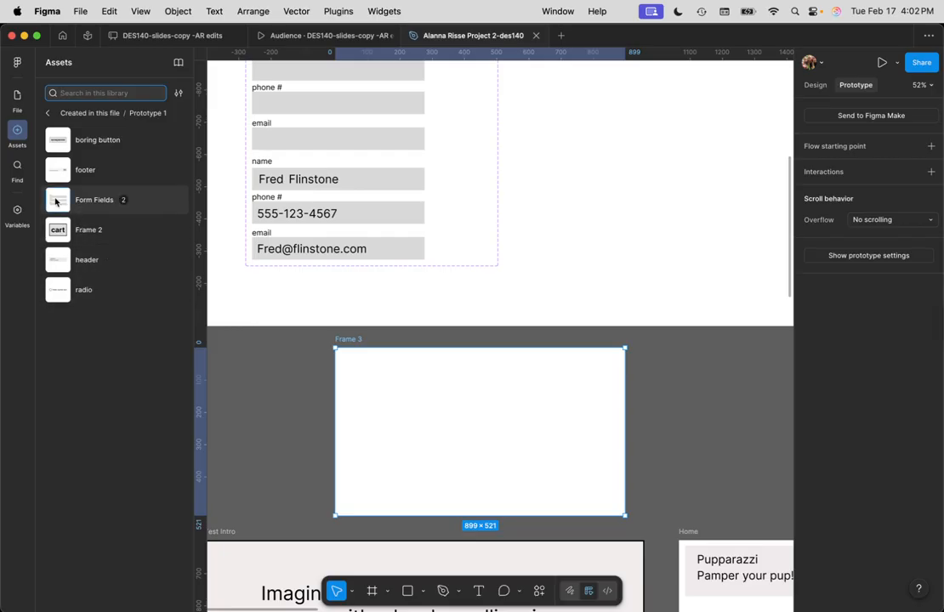
{"action": "left_click_drag", "start_coordinate": [104, 200], "coordinate": [477, 430]}
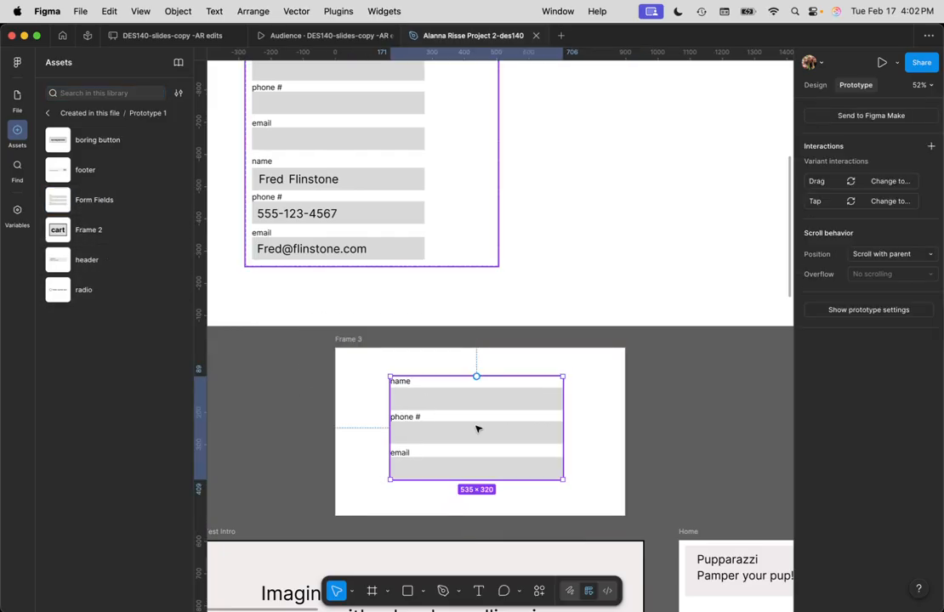
{"action": "left_click", "coordinate": [590, 423]}
Rename Frame 3, which holds the Form Fields instance, to 'test'
{"action": "left_click", "coordinate": [442, 427]}
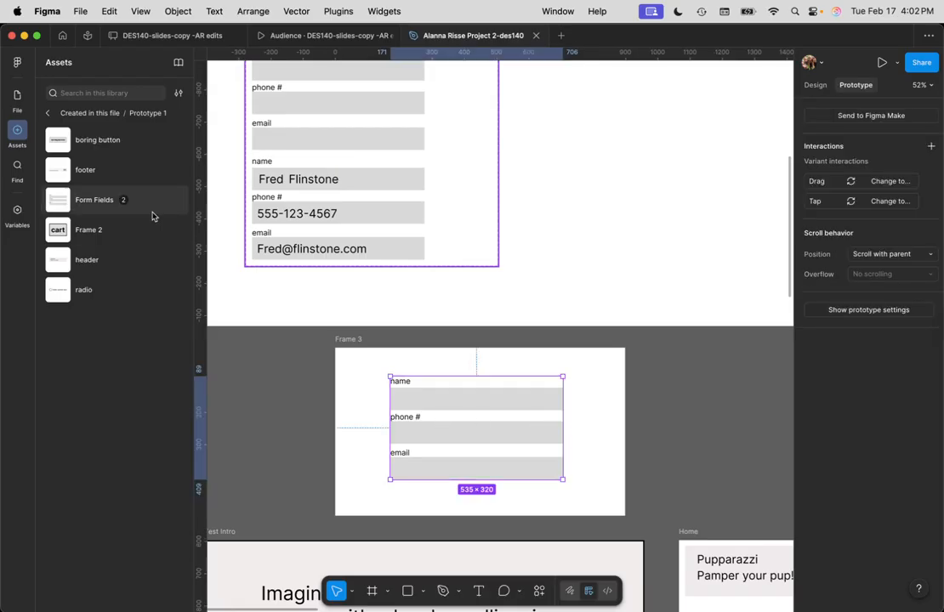
{"action": "left_click", "coordinate": [17, 98]}
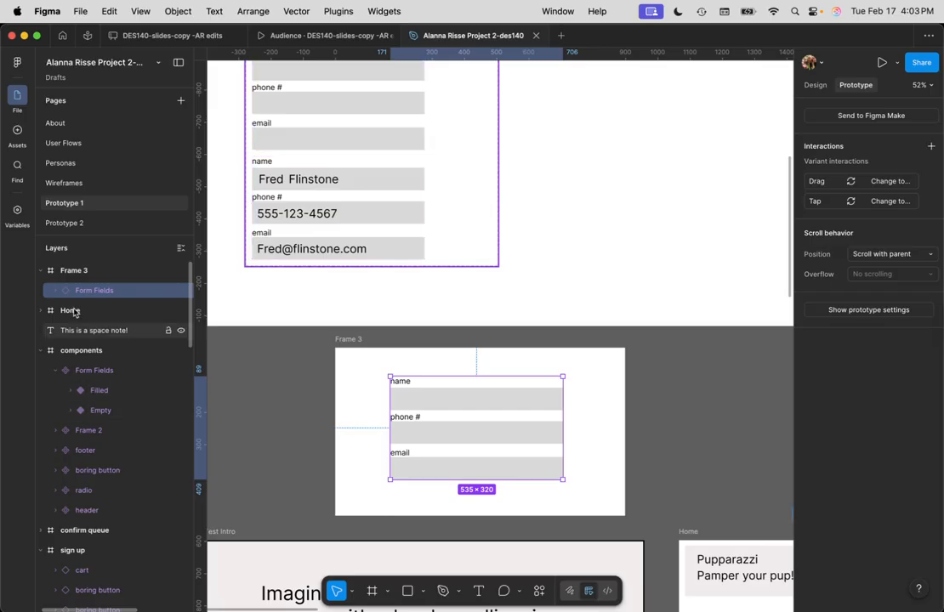
{"action": "double_click", "coordinate": [74, 270]}
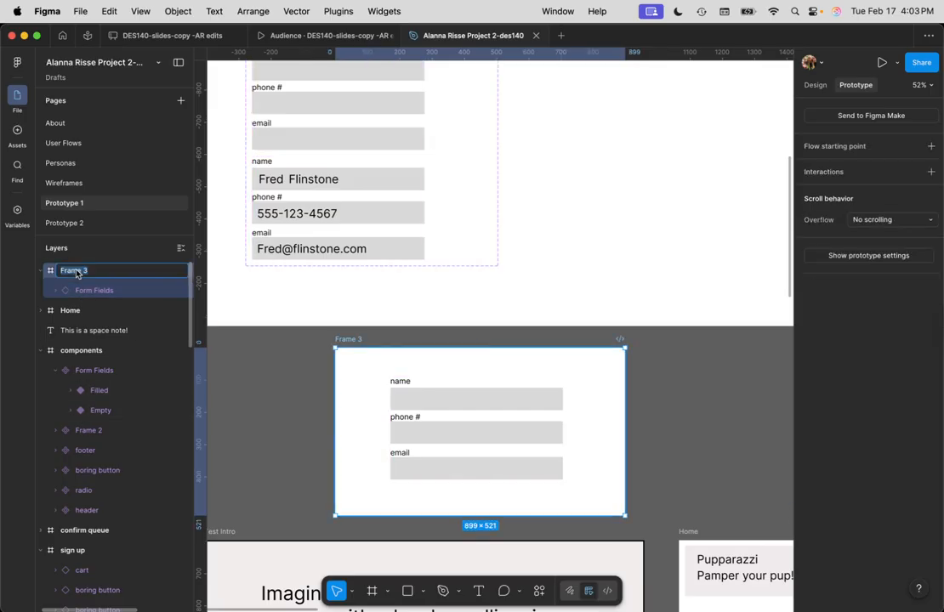
{"action": "type", "text": "test"}
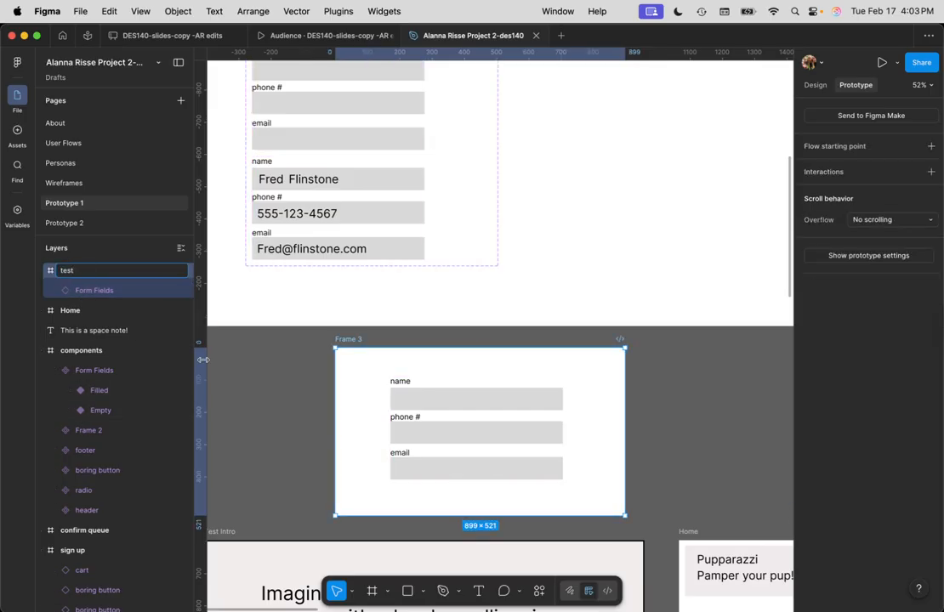
{"action": "left_click", "coordinate": [247, 424]}
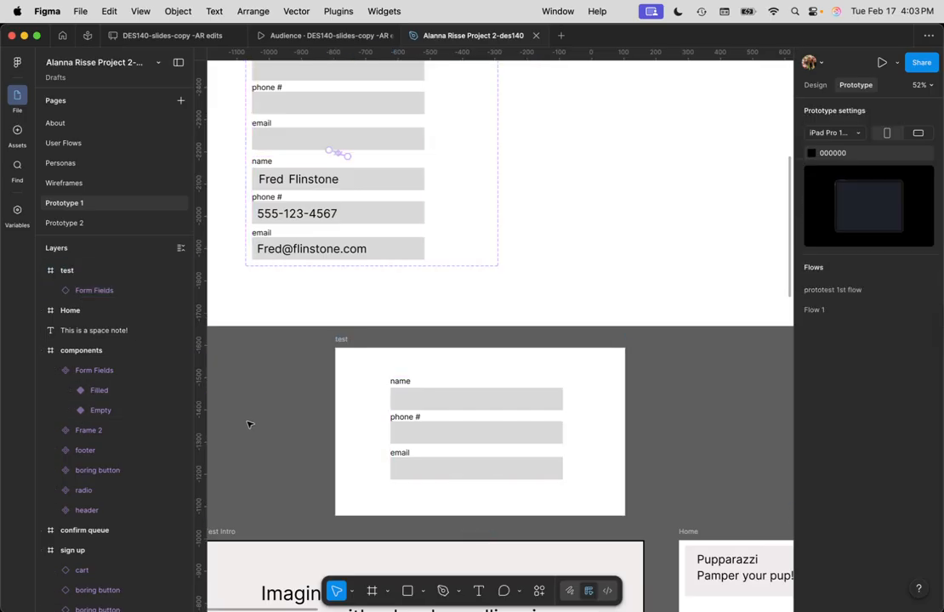
{"action": "left_click", "coordinate": [343, 340]}
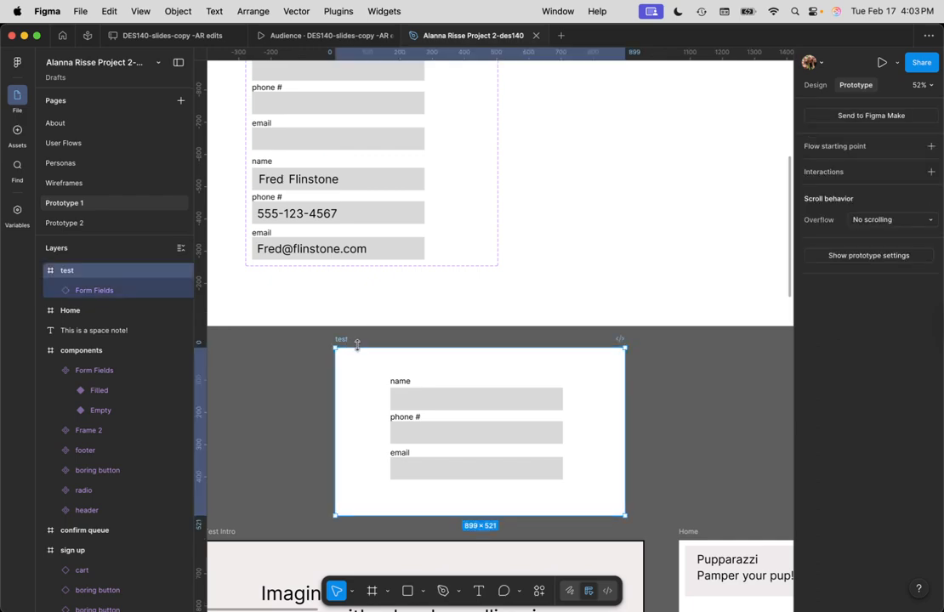
{"action": "key", "text": "shift+space"}
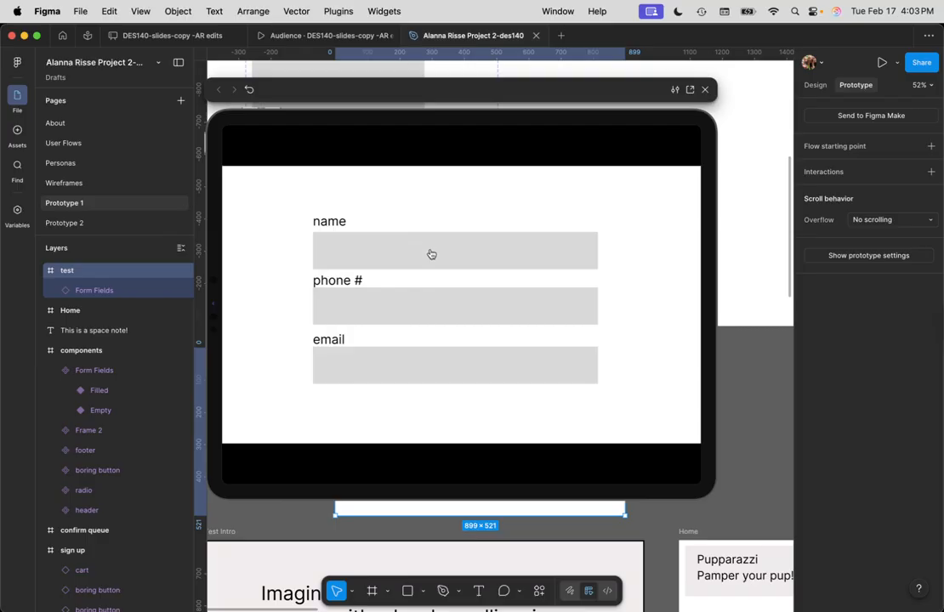
{"action": "left_click", "coordinate": [436, 252]}
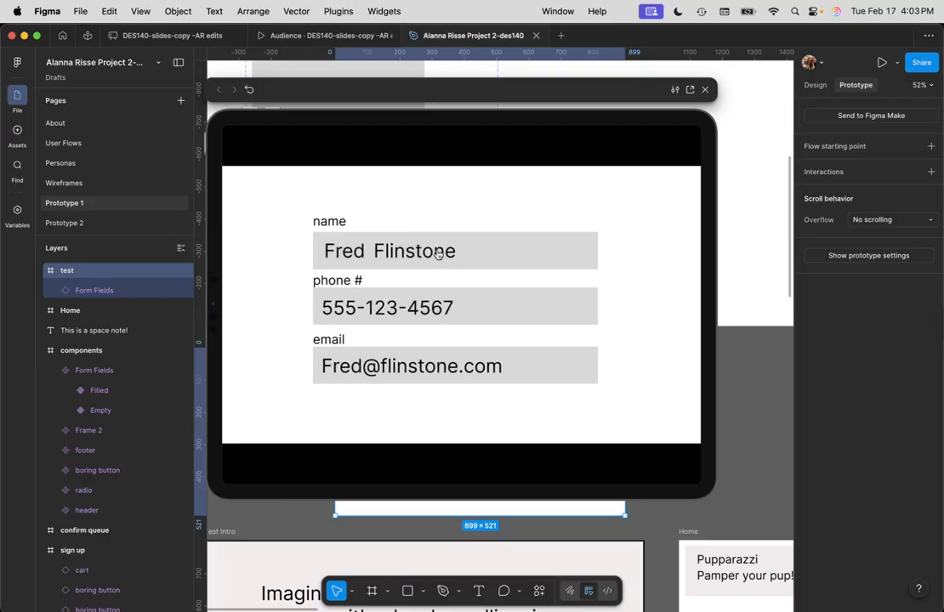
{"action": "left_click", "coordinate": [479, 256]}
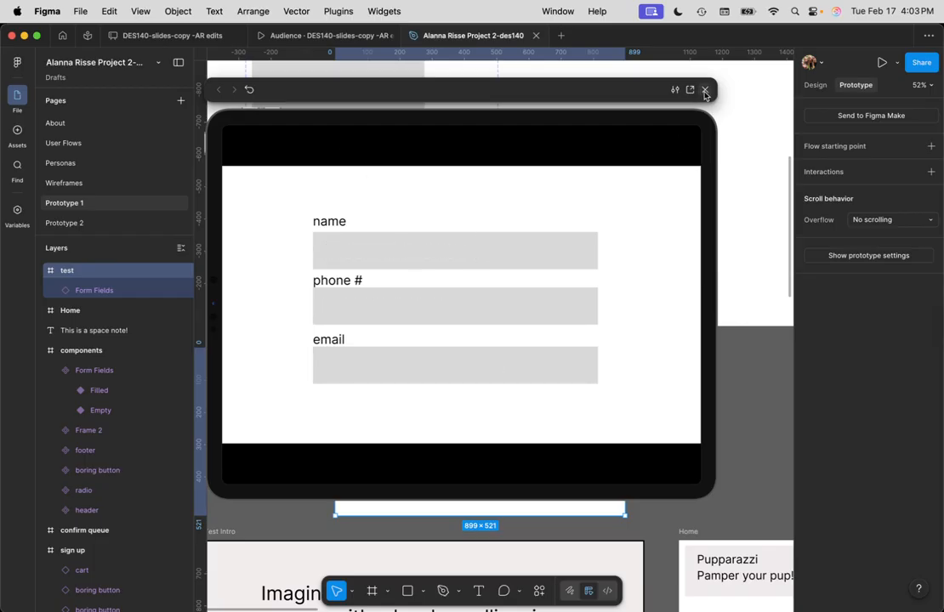
{"action": "left_click", "coordinate": [704, 91]}
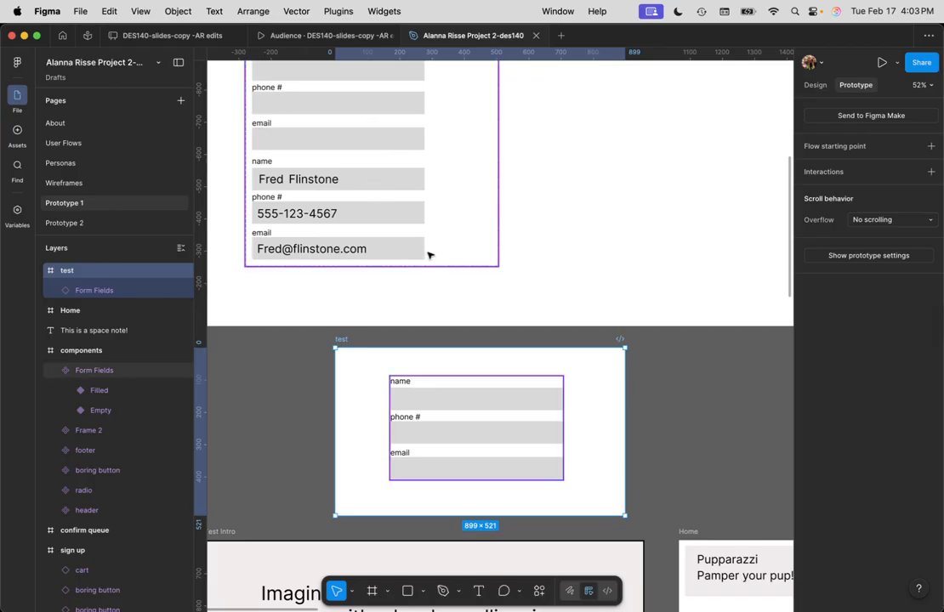
Leave the prototype file via the Home icon to reach the iOS Keyboard Community page
{"action": "scroll", "coordinate": [476, 272], "scroll_direction": "down", "scroll_amount": 3}
{"action": "scroll", "coordinate": [523, 264], "scroll_direction": "up", "scroll_amount": 5}
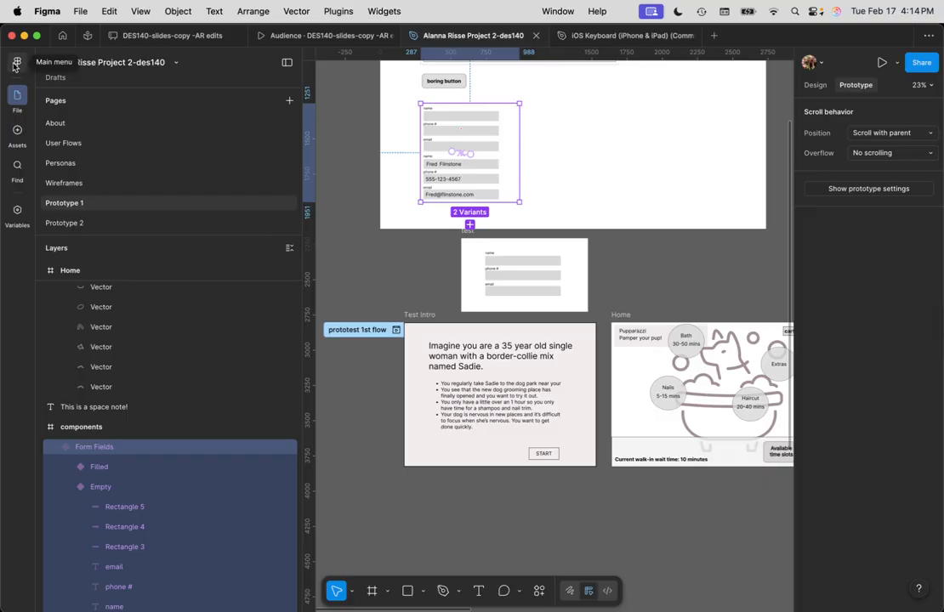
{"action": "left_click", "coordinate": [62, 35]}
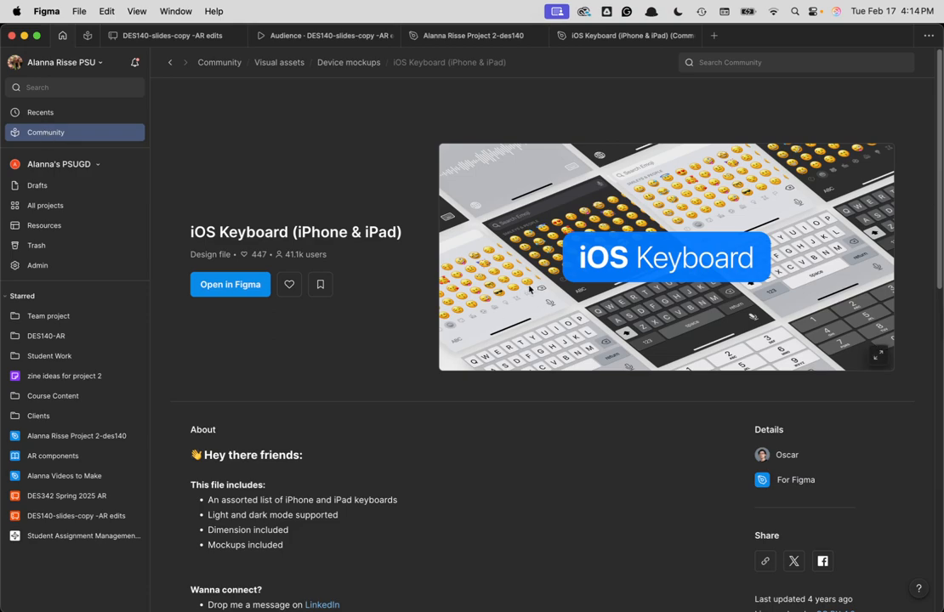
Search Community for 'ipad keyboard' and open a copy of the iOS Keyboard (iPhone & iPad) file
{"action": "left_click", "coordinate": [47, 132]}
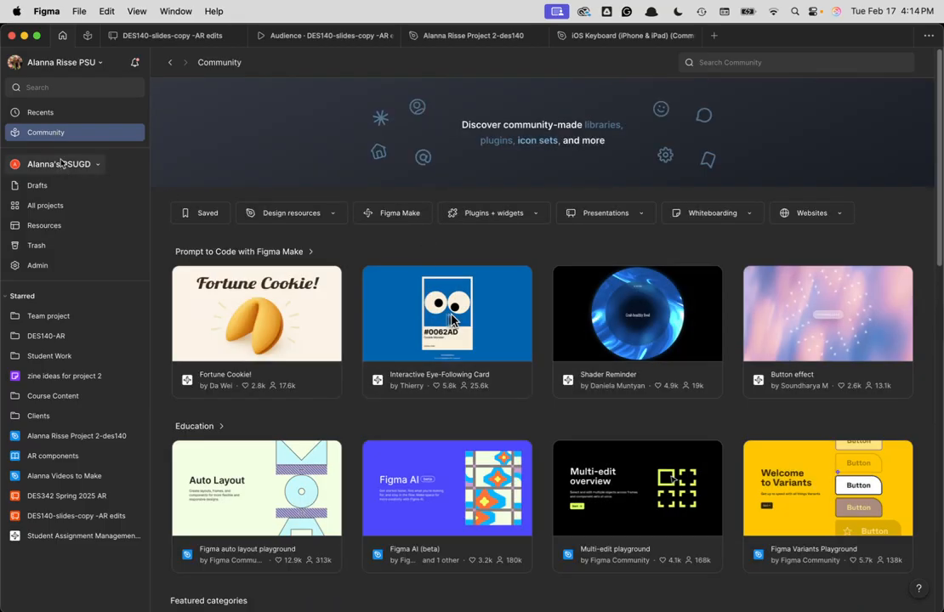
{"action": "left_click", "coordinate": [753, 62]}
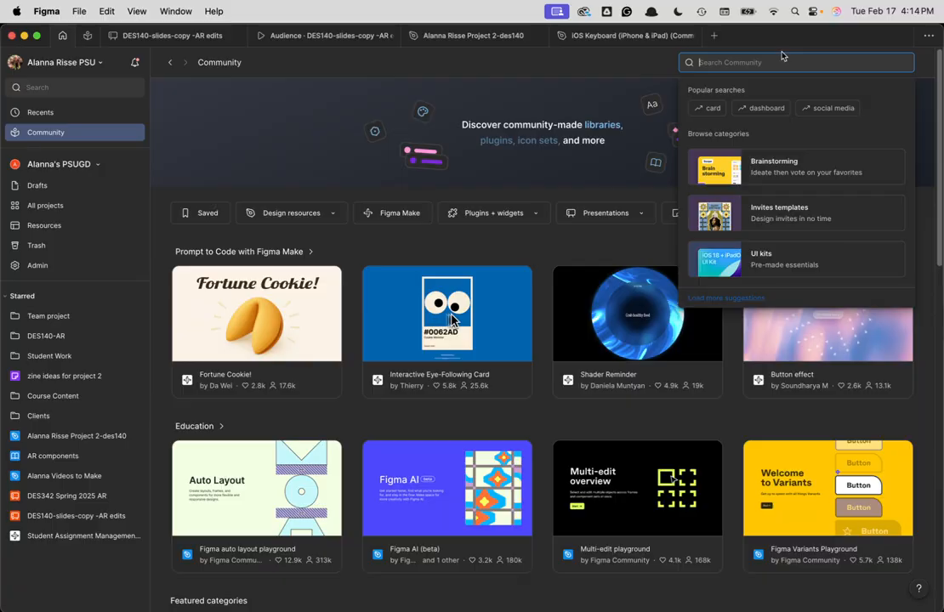
{"action": "type", "text": "ipad key"}
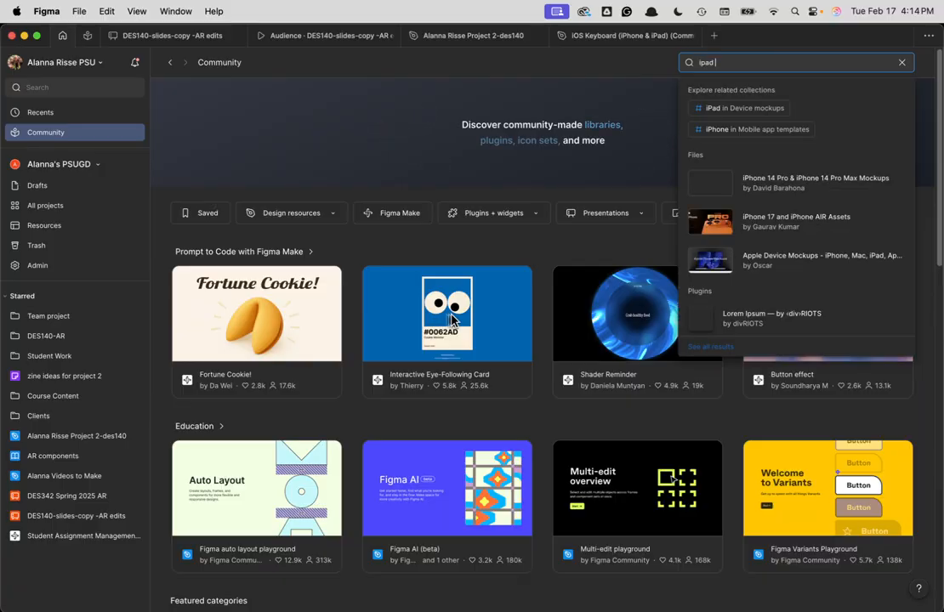
{"action": "type", "text": "board"}
{"action": "key", "text": "Return"}
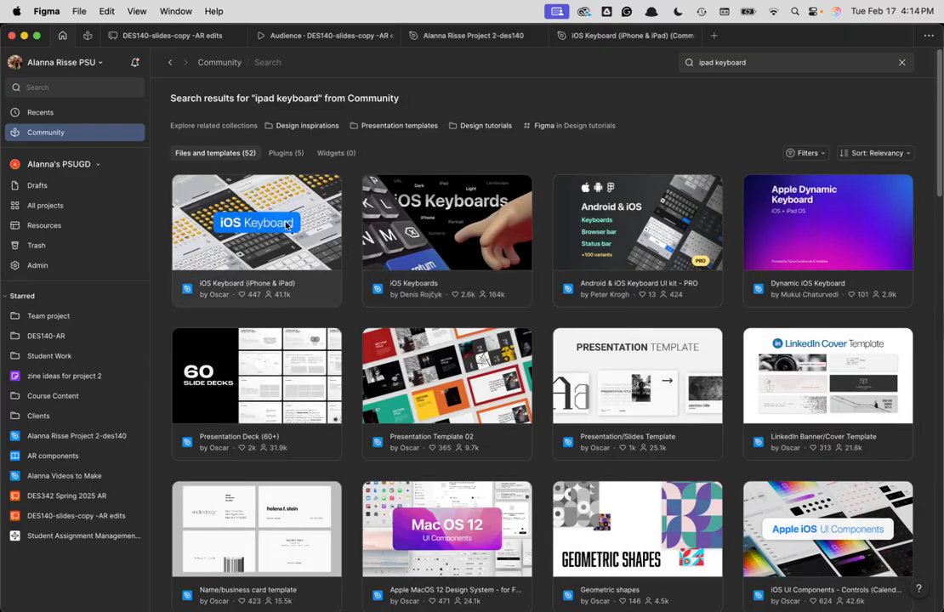
{"action": "double_click", "coordinate": [297, 225]}
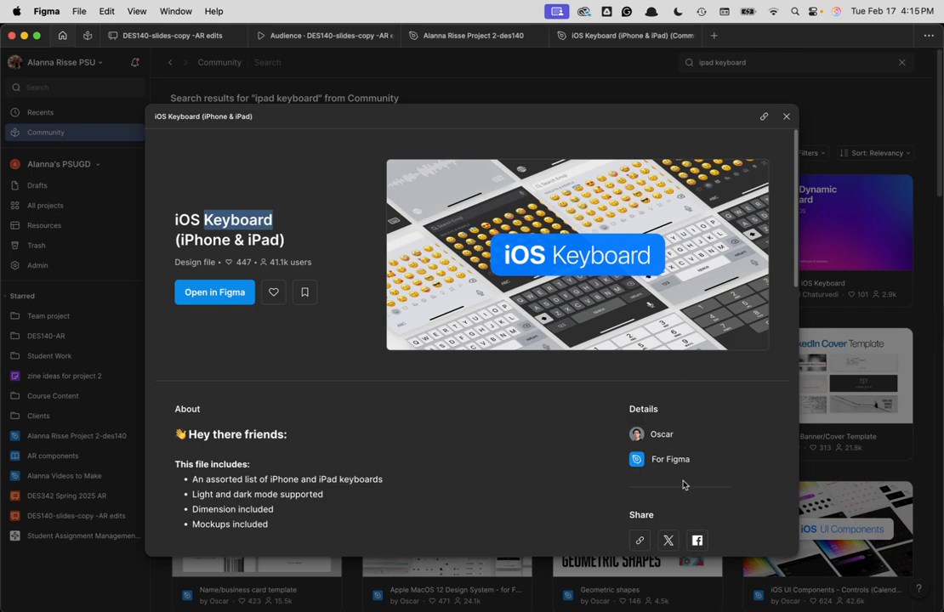
{"action": "left_click", "coordinate": [211, 293]}
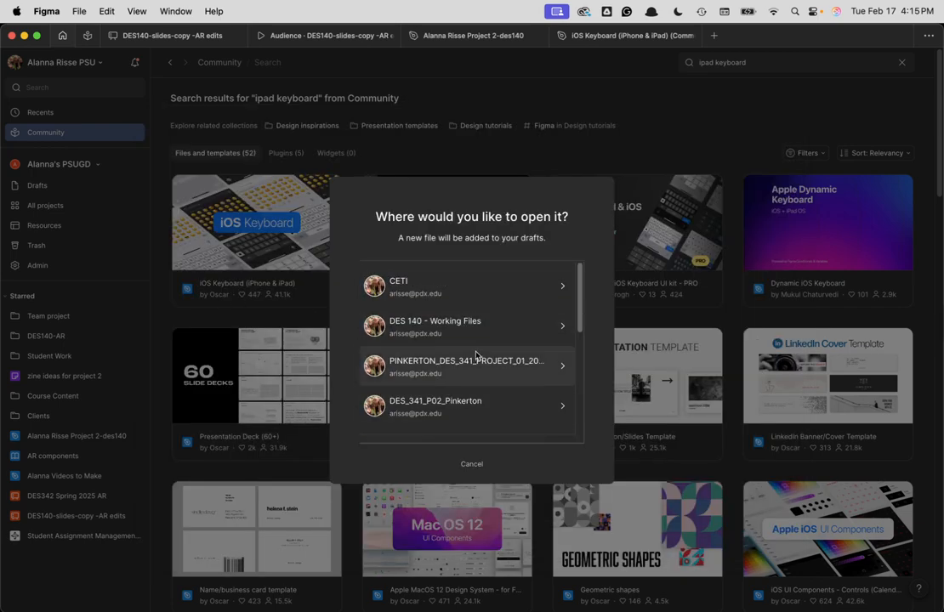
Open a copy of the iOS Keyboard (iPhone & iPad) file in the team's drafts
{"action": "scroll", "coordinate": [480, 374], "scroll_direction": "down", "scroll_amount": 5}
{"action": "left_click", "coordinate": [462, 317]}
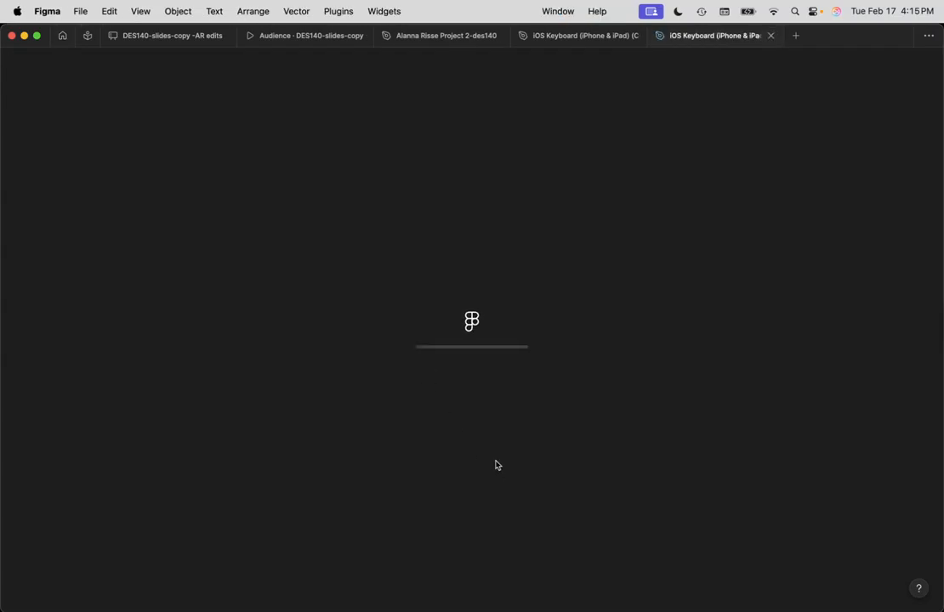
{"action": "scroll", "coordinate": [528, 394], "scroll_direction": "down", "scroll_amount": 1}
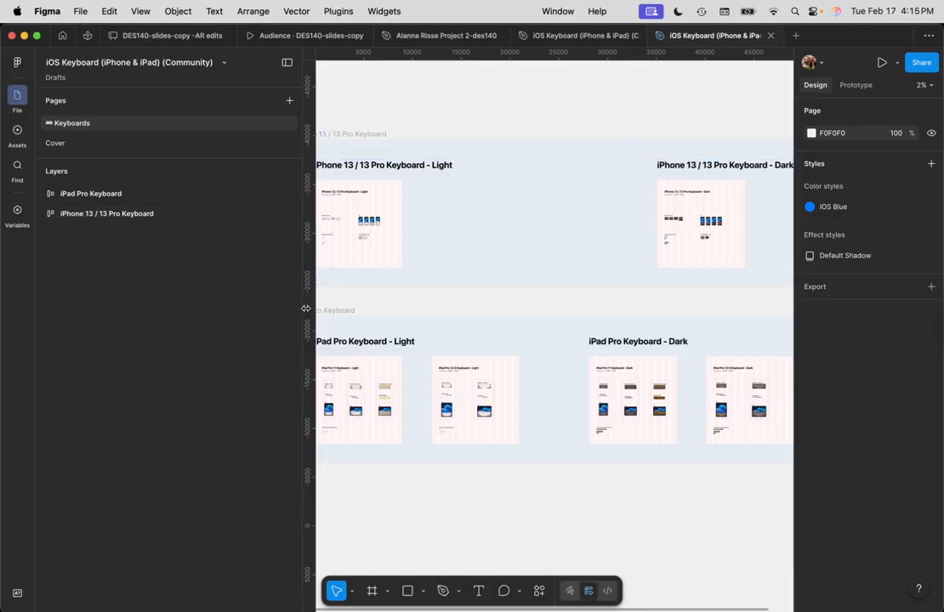
Expand the iPad Pro Keyboard set in Layers and select its Light keyboard frame
{"action": "mouse_move", "coordinate": [302, 309]}
{"action": "left_mouse_down"}
{"action": "mouse_move", "coordinate": [140, 294]}
{"action": "mouse_move", "coordinate": [309, 309]}
{"action": "left_mouse_up"}
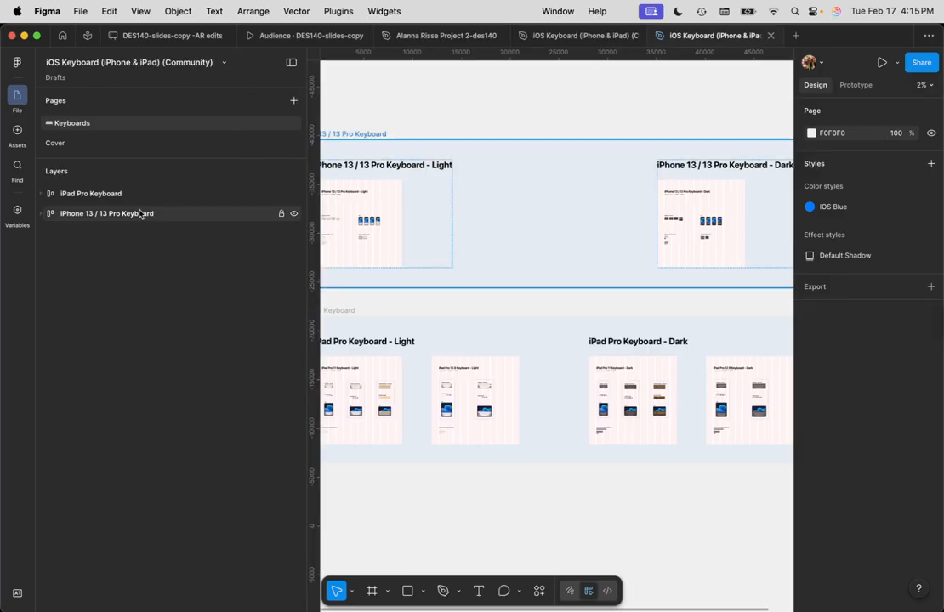
{"action": "left_click", "coordinate": [115, 196]}
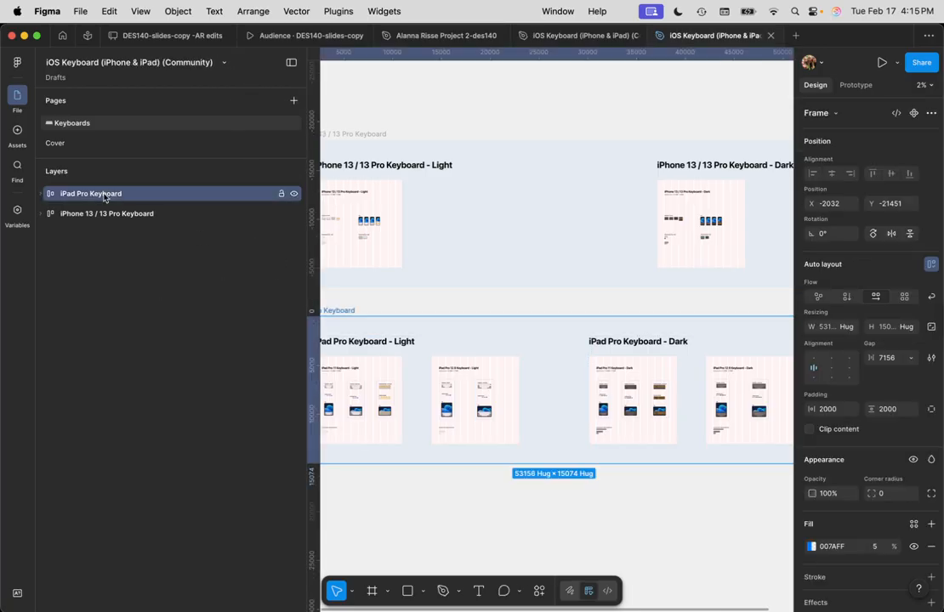
{"action": "left_click", "coordinate": [43, 195]}
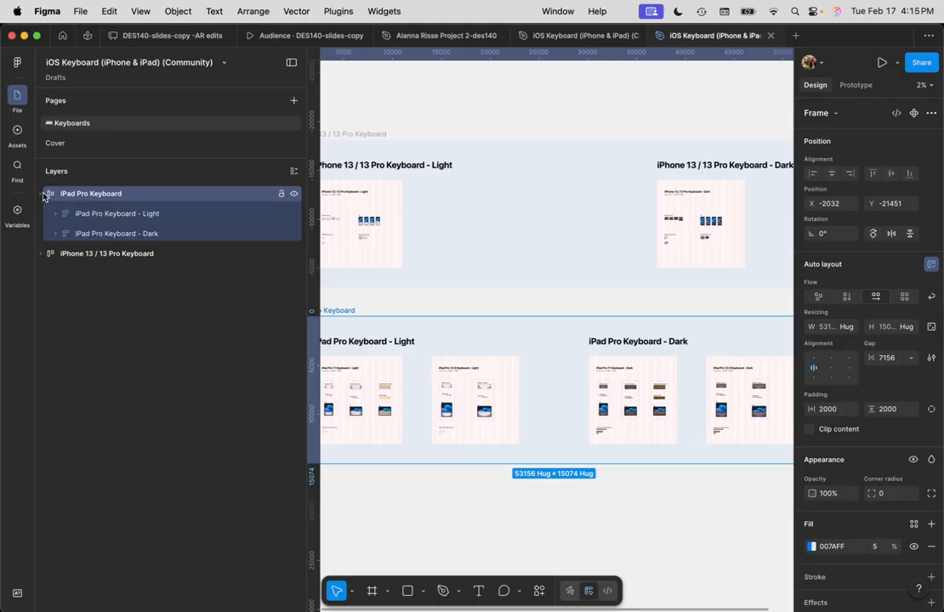
{"action": "left_click", "coordinate": [105, 213]}
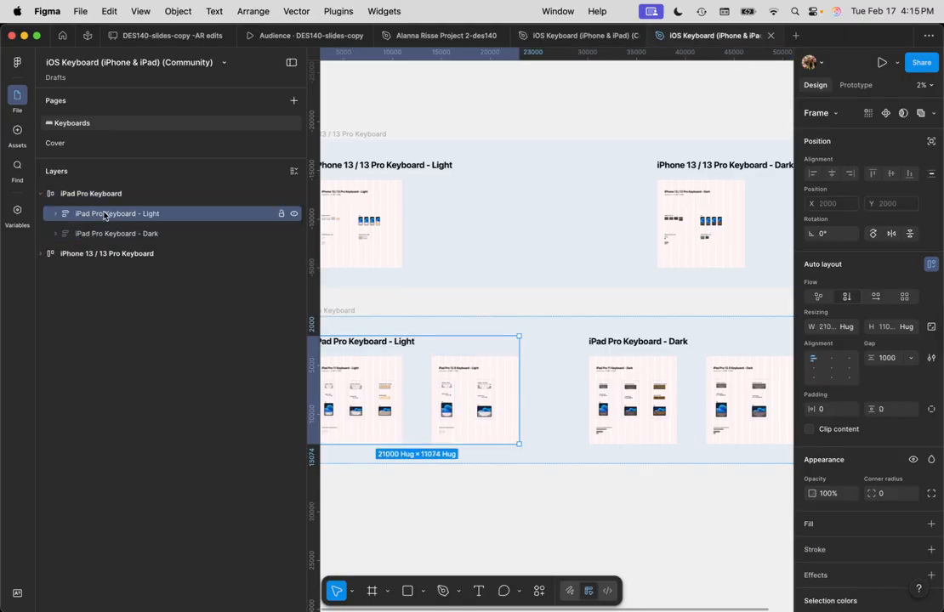
{"action": "left_click", "coordinate": [107, 240]}
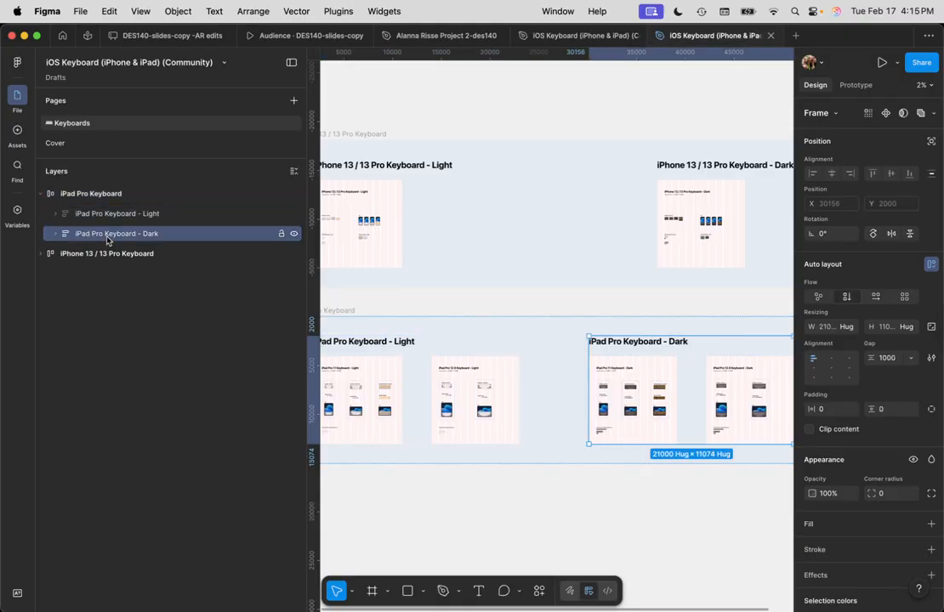
{"action": "left_click", "coordinate": [103, 218]}
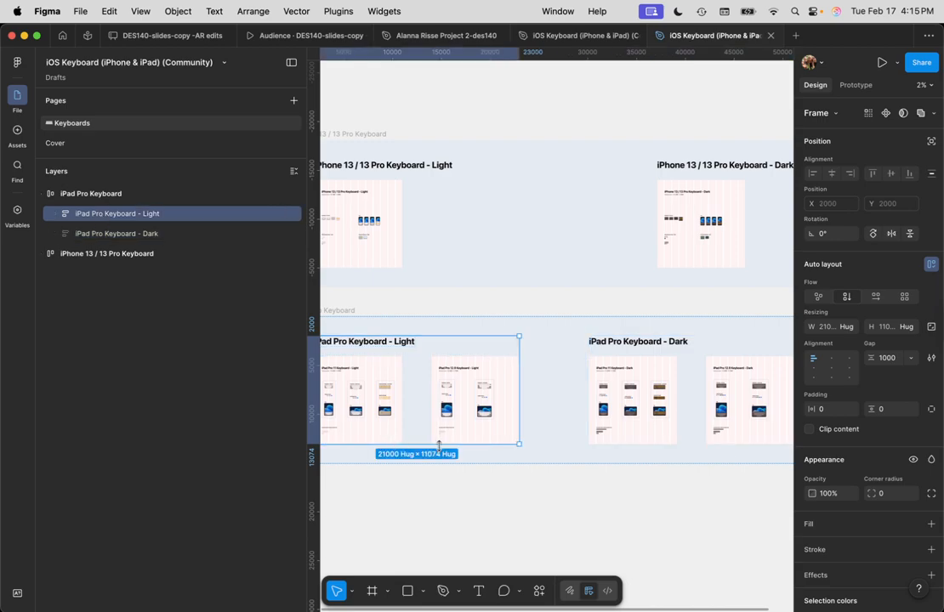
{"action": "scroll", "coordinate": [377, 407], "scroll_direction": "up", "scroll_amount": 5}
{"action": "left_click_drag", "start_coordinate": [444, 479], "coordinate": [333, 476]}
{"action": "scroll", "coordinate": [531, 357], "scroll_direction": "up", "scroll_amount": 1}
{"action": "scroll", "coordinate": [531, 357], "scroll_direction": "up", "scroll_amount": 3}
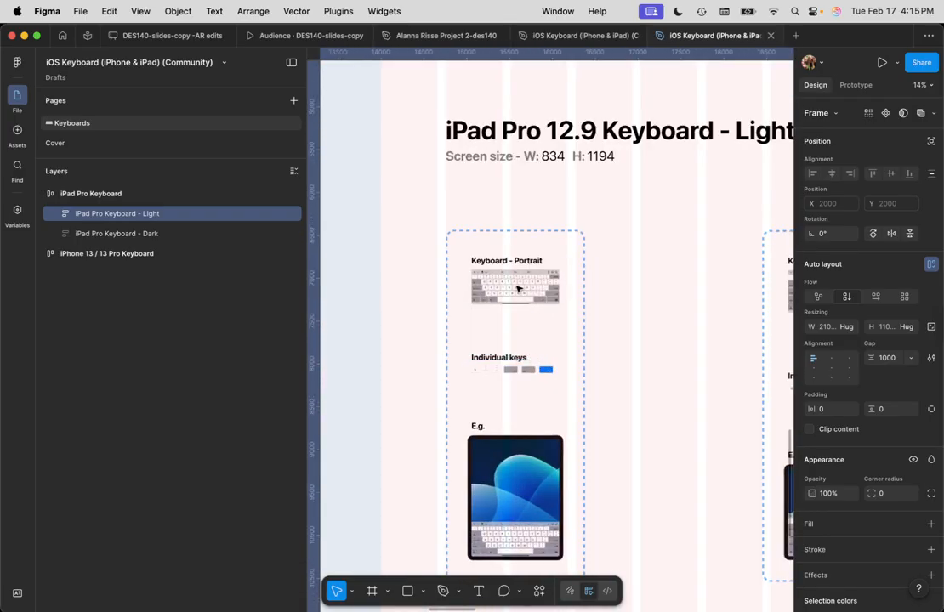
Drill into the Light frame down to the 1024×404 12.9" portrait keyboard component
{"action": "double_click", "coordinate": [517, 289]}
{"action": "double_click", "coordinate": [517, 289]}
{"action": "double_click", "coordinate": [517, 289]}
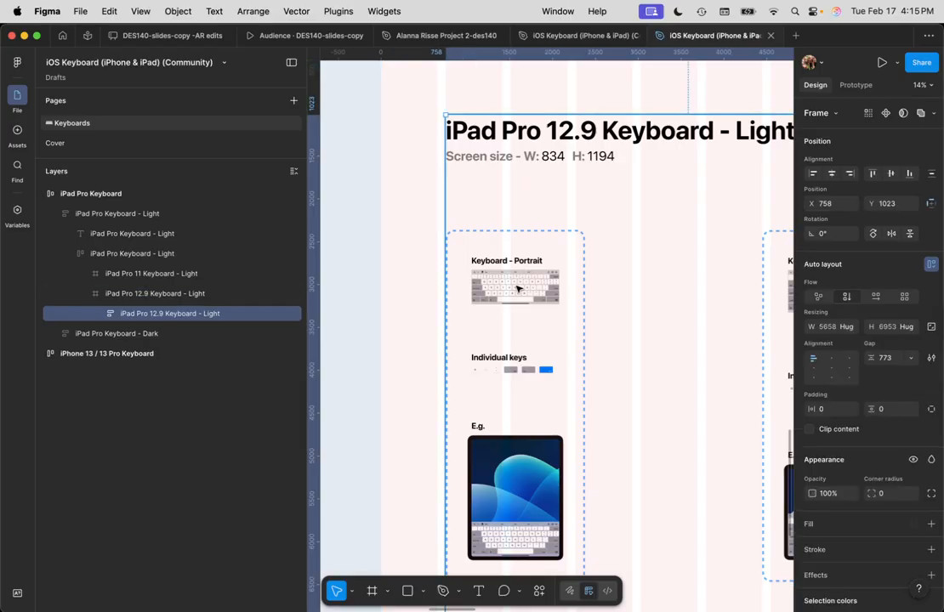
{"action": "double_click", "coordinate": [517, 289]}
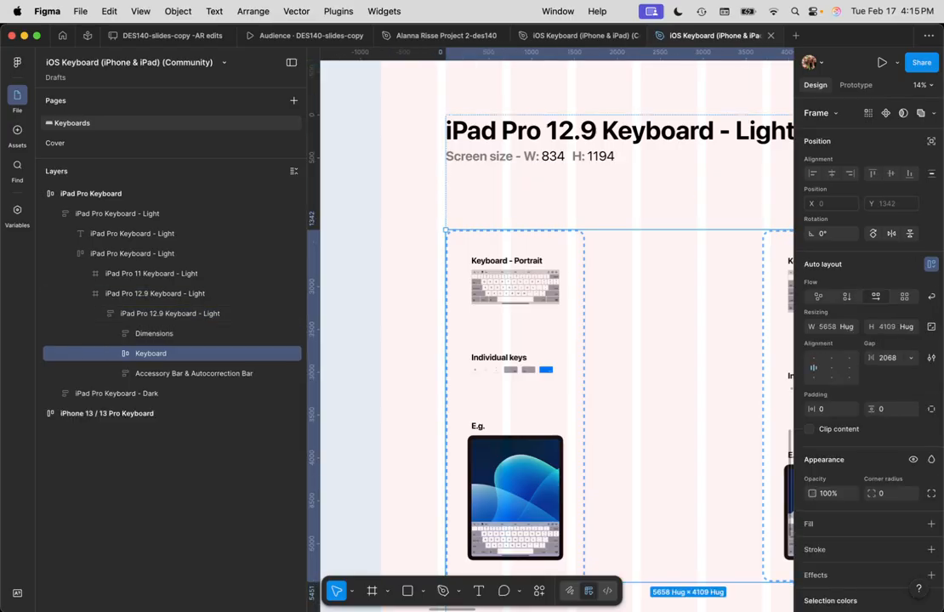
{"action": "left_click", "coordinate": [857, 86]}
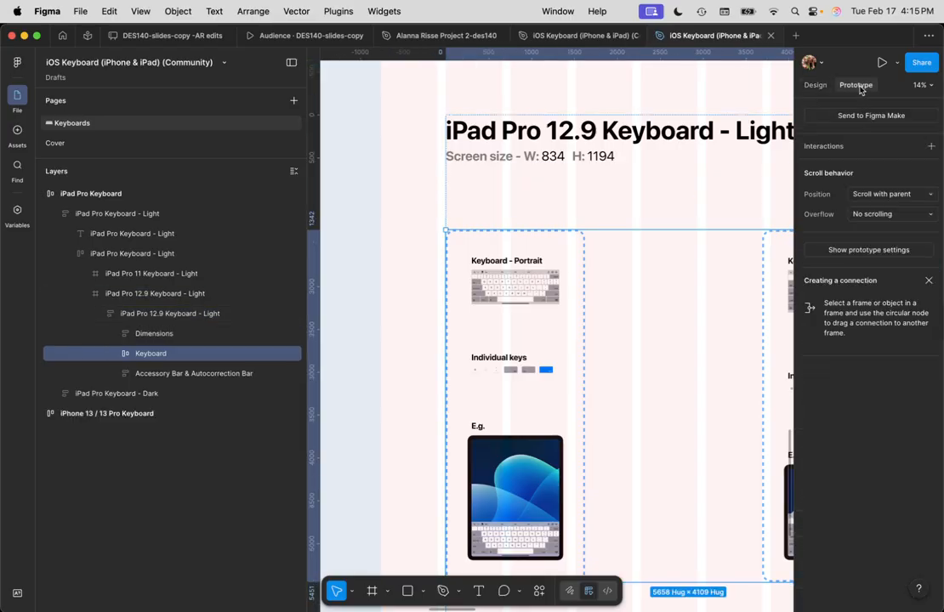
{"action": "left_click", "coordinate": [815, 85]}
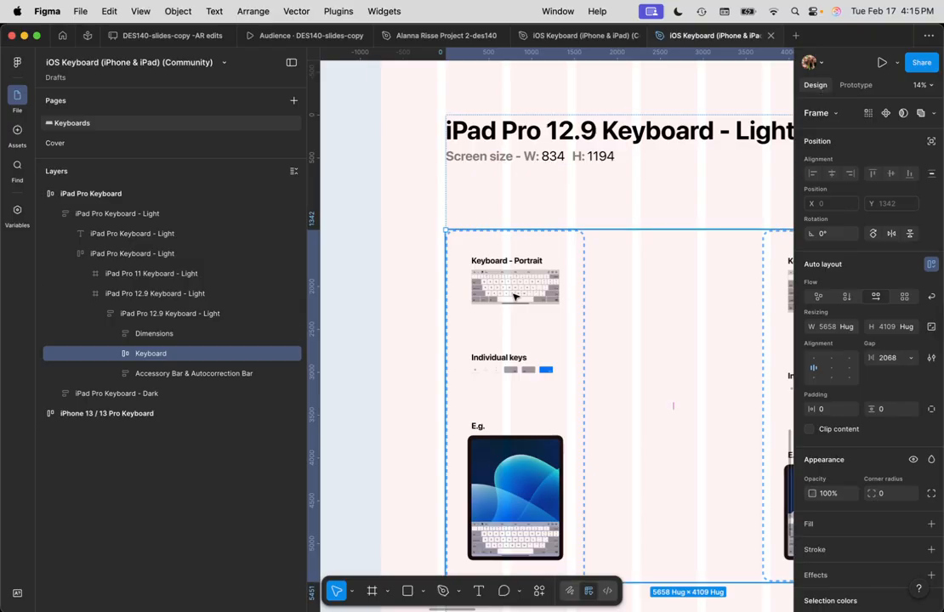
{"action": "double_click", "coordinate": [514, 296]}
{"action": "double_click", "coordinate": [514, 296]}
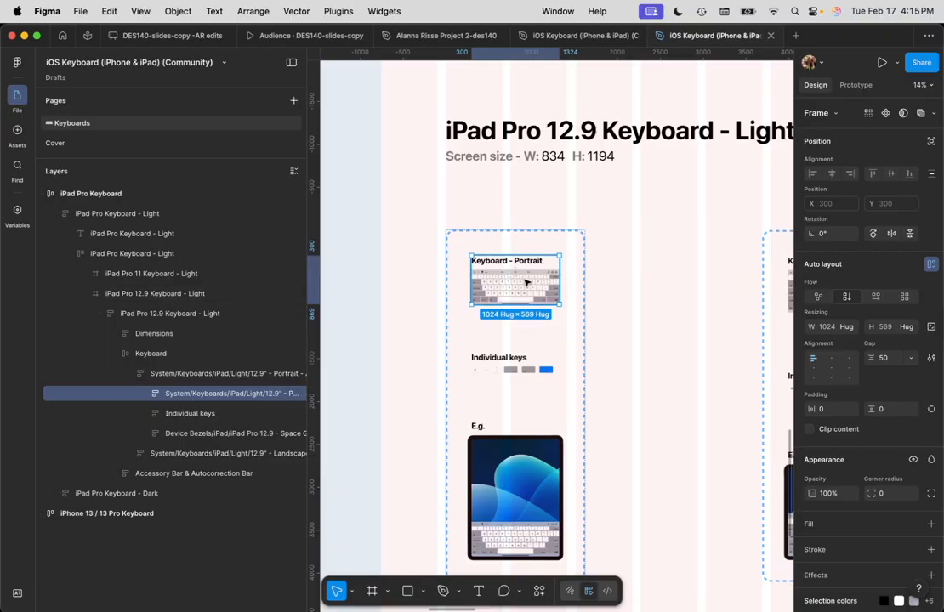
{"action": "left_click", "coordinate": [146, 396]}
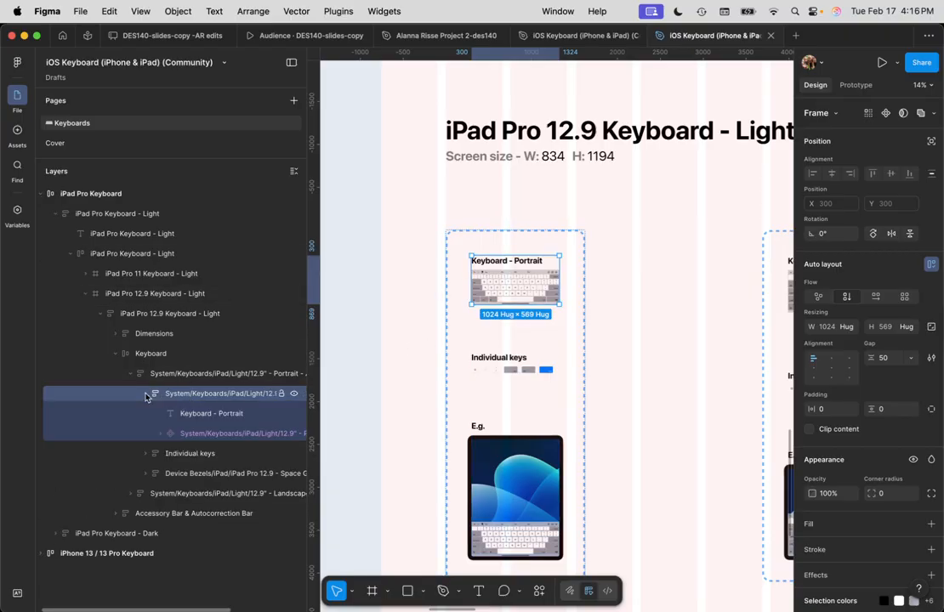
{"action": "left_click", "coordinate": [229, 434]}
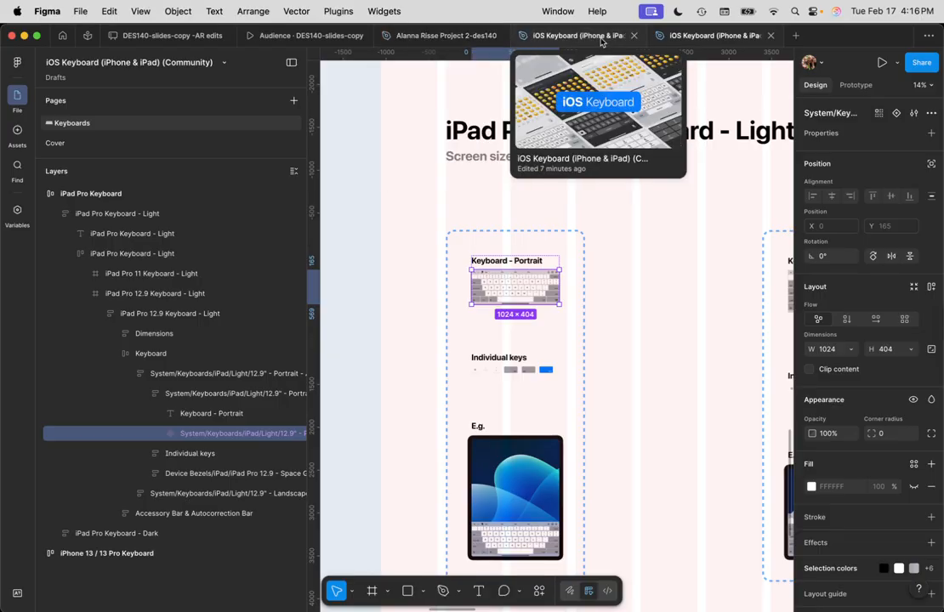
Paste the iPad keyboard component into the prototype project, just above the Home frame
{"action": "left_click", "coordinate": [432, 39]}
{"action": "left_click", "coordinate": [630, 255]}
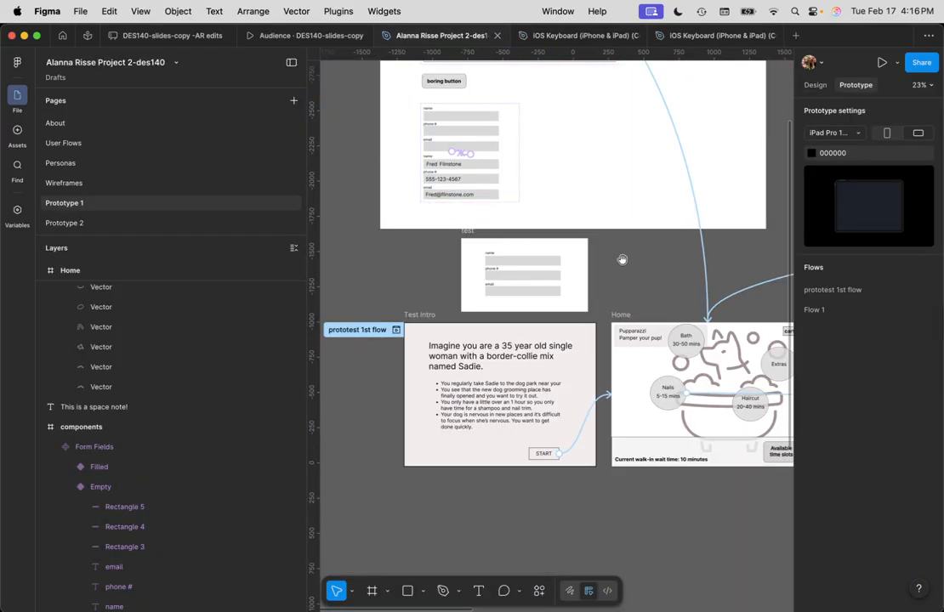
{"action": "scroll", "coordinate": [622, 260], "scroll_direction": "right", "scroll_amount": 5}
{"action": "scroll", "coordinate": [511, 272], "scroll_direction": "up", "scroll_amount": 2}
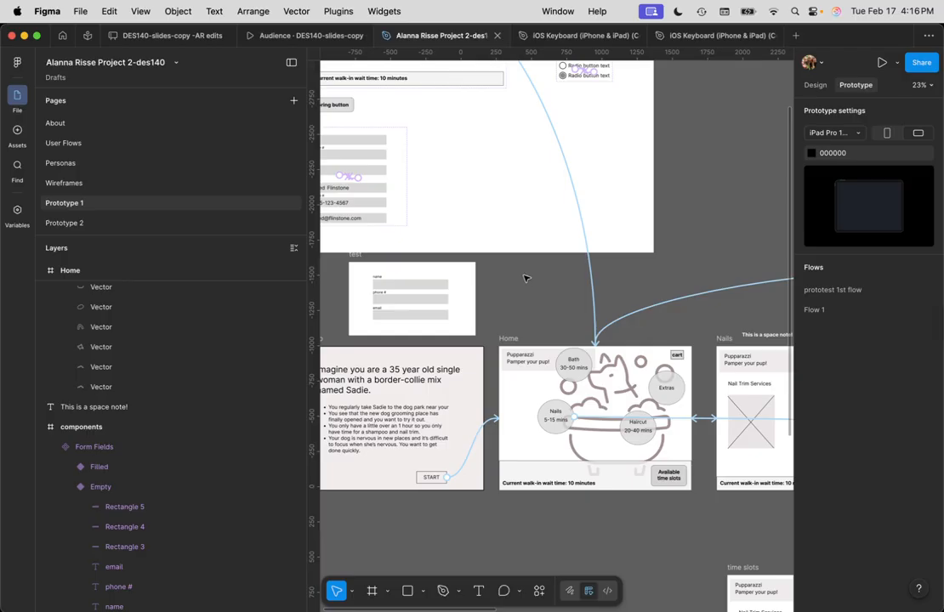
{"action": "key", "text": "super+v"}
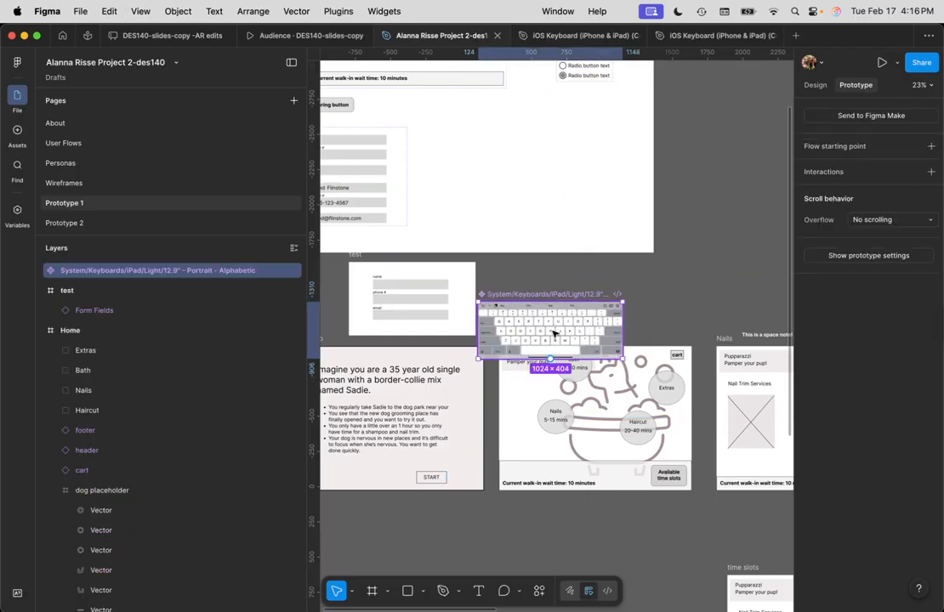
{"action": "left_click_drag", "start_coordinate": [554, 330], "coordinate": [581, 302]}
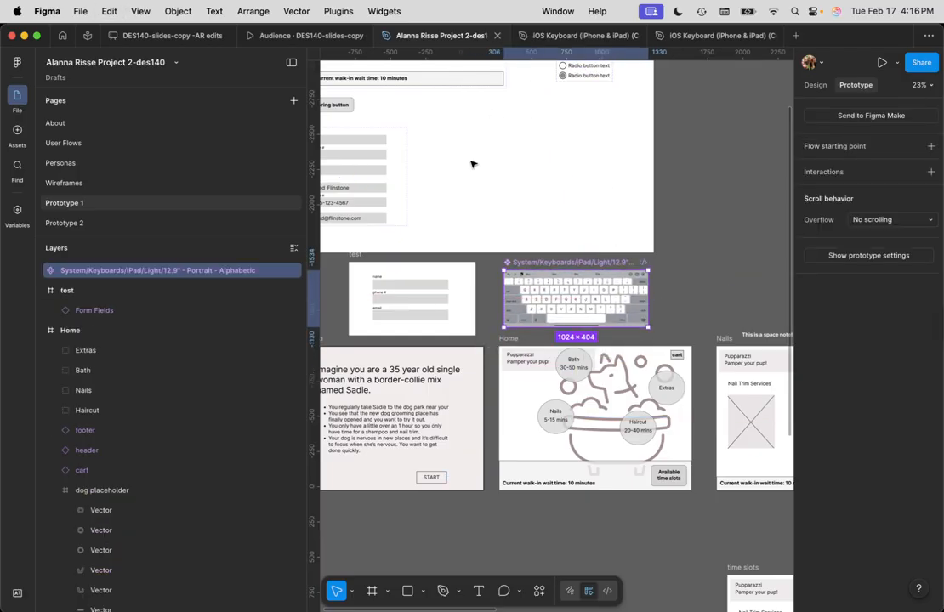
{"action": "left_click", "coordinate": [681, 292]}
Marquee-select all the prototype screens and shift them slightly down and left
{"action": "left_click_drag", "start_coordinate": [689, 278], "coordinate": [573, 297]}
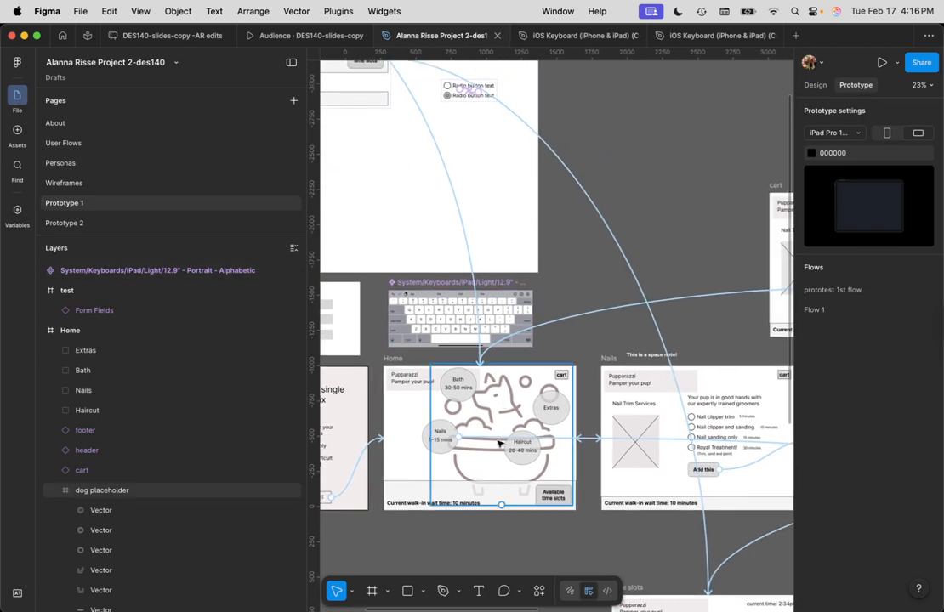
{"action": "scroll", "coordinate": [502, 435], "scroll_direction": "down", "scroll_amount": 5}
{"action": "scroll", "coordinate": [502, 435], "scroll_direction": "down", "scroll_amount": 5}
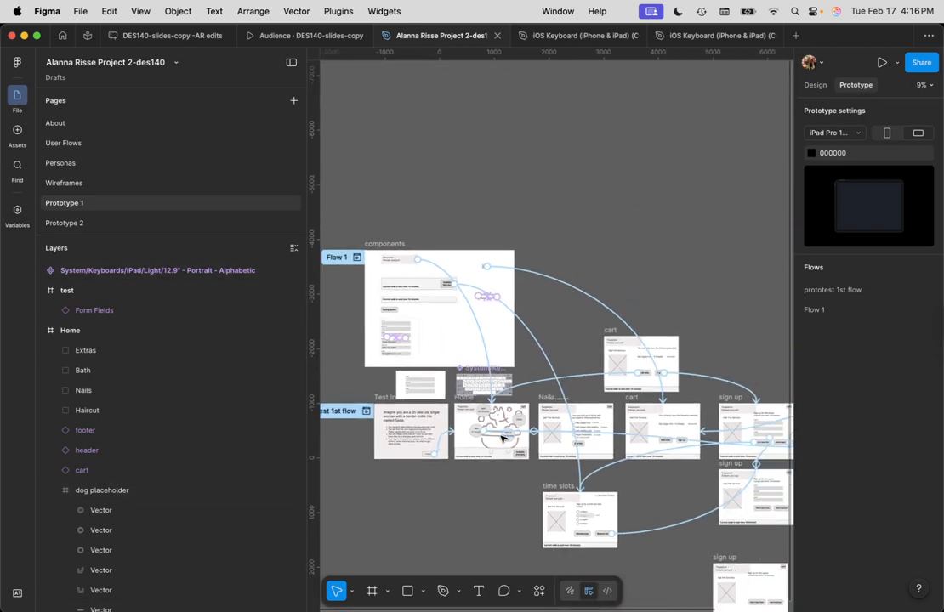
{"action": "left_click_drag", "start_coordinate": [346, 442], "coordinate": [652, 510]}
{"action": "left_click_drag", "start_coordinate": [502, 485], "coordinate": [493, 554]}
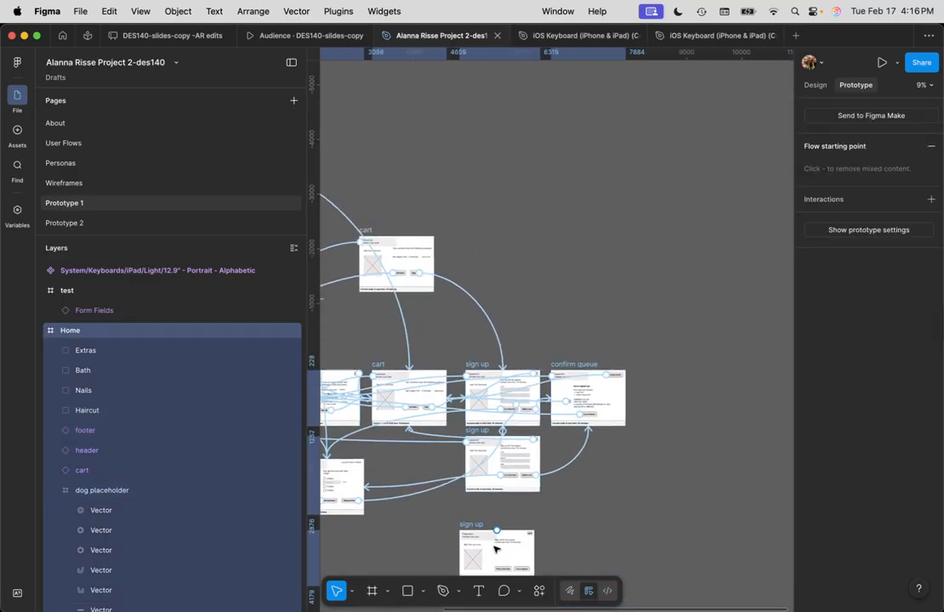
{"action": "left_click", "coordinate": [651, 474]}
Select the keyboard component and expand its inner layers
{"action": "scroll", "coordinate": [423, 344], "scroll_direction": "up", "scroll_amount": 6}
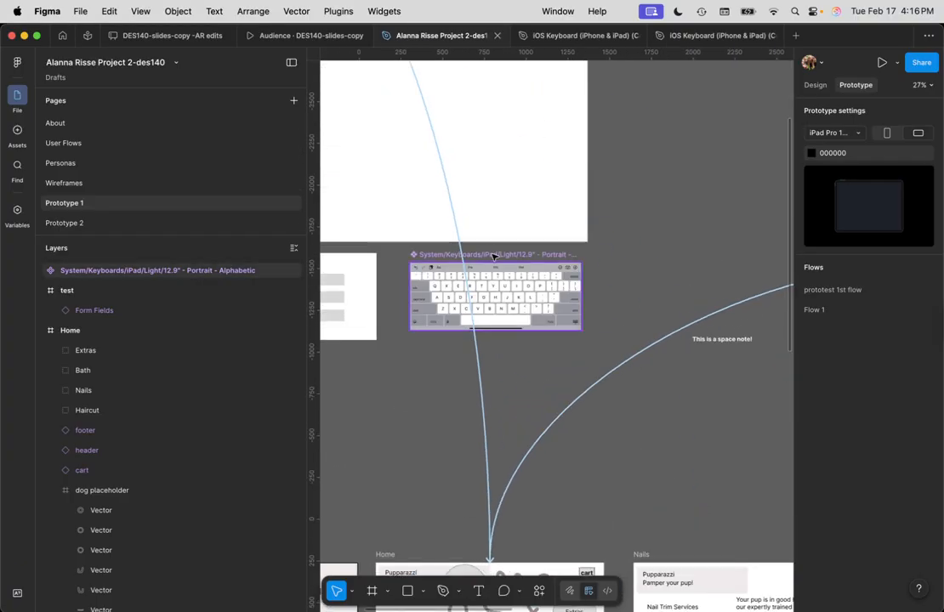
{"action": "left_click", "coordinate": [496, 255]}
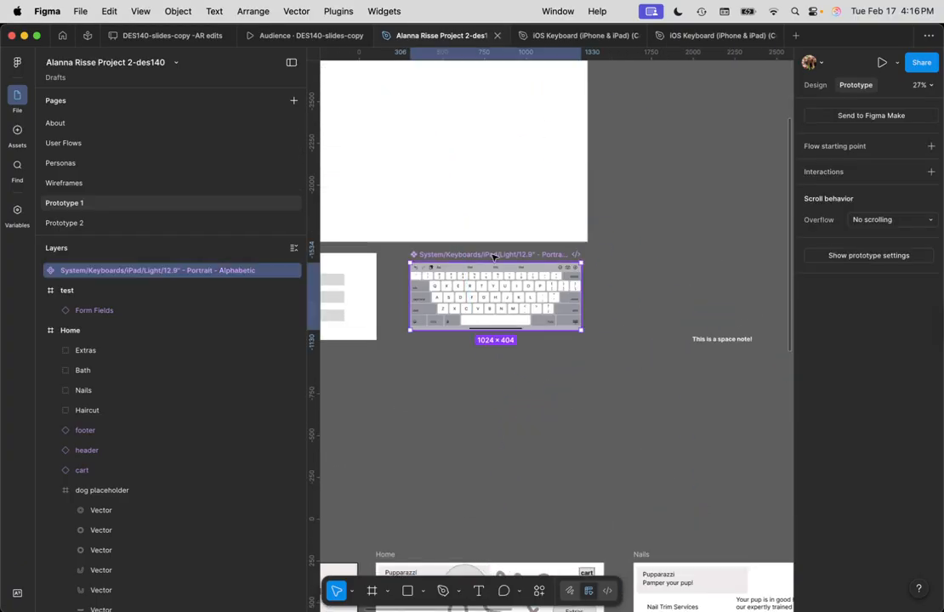
{"action": "left_click", "coordinate": [42, 272]}
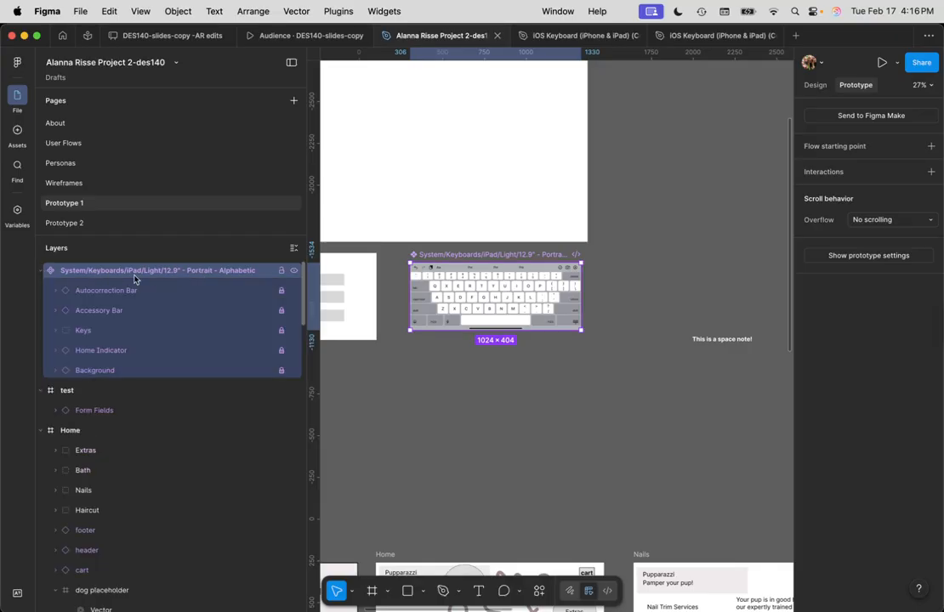
Frame the keyboard layer and rename the new Frame 3 to 'keyboard overlay'
{"action": "right_click", "coordinate": [94, 274]}
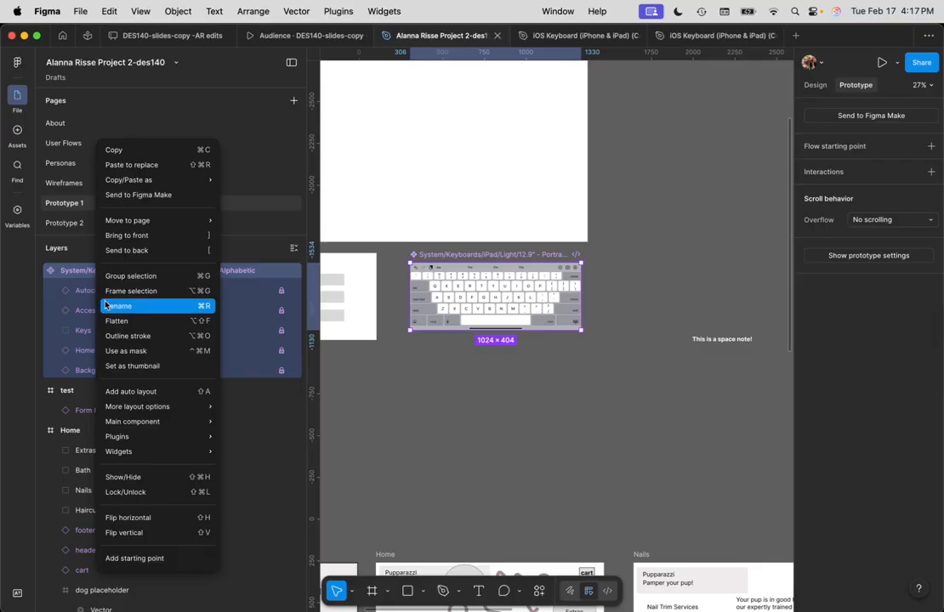
{"action": "left_click", "coordinate": [117, 292]}
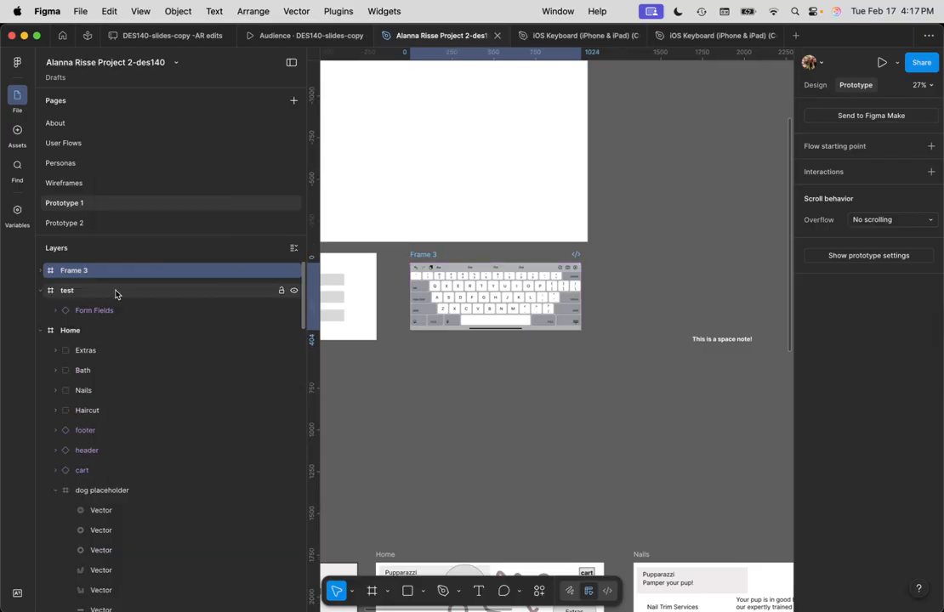
{"action": "left_click", "coordinate": [74, 272]}
{"action": "double_click", "coordinate": [88, 273]}
{"action": "type", "text": "keyboard overlay"}
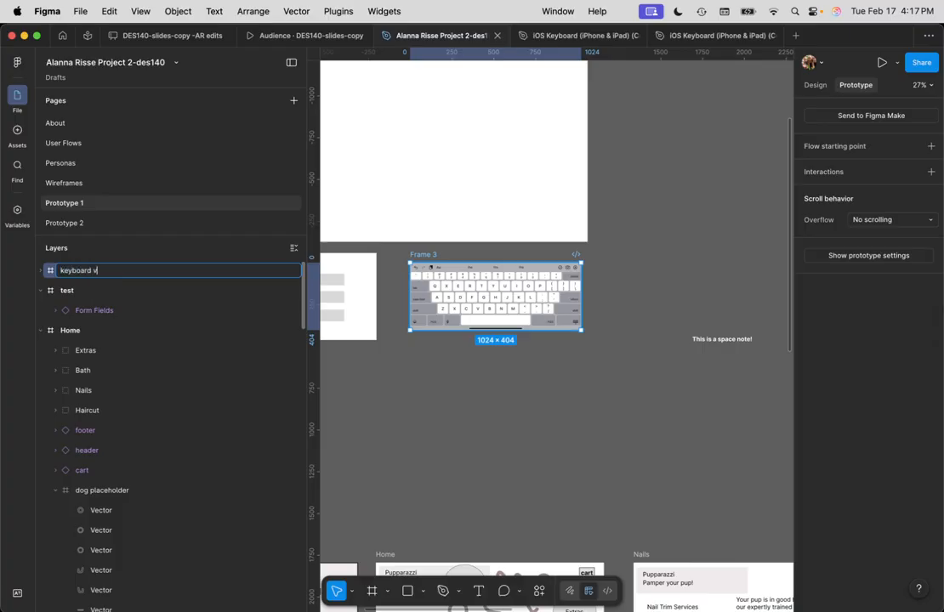
{"action": "left_click", "coordinate": [93, 271]}
{"action": "type", "text": "o"}
{"action": "key", "text": "Return"}
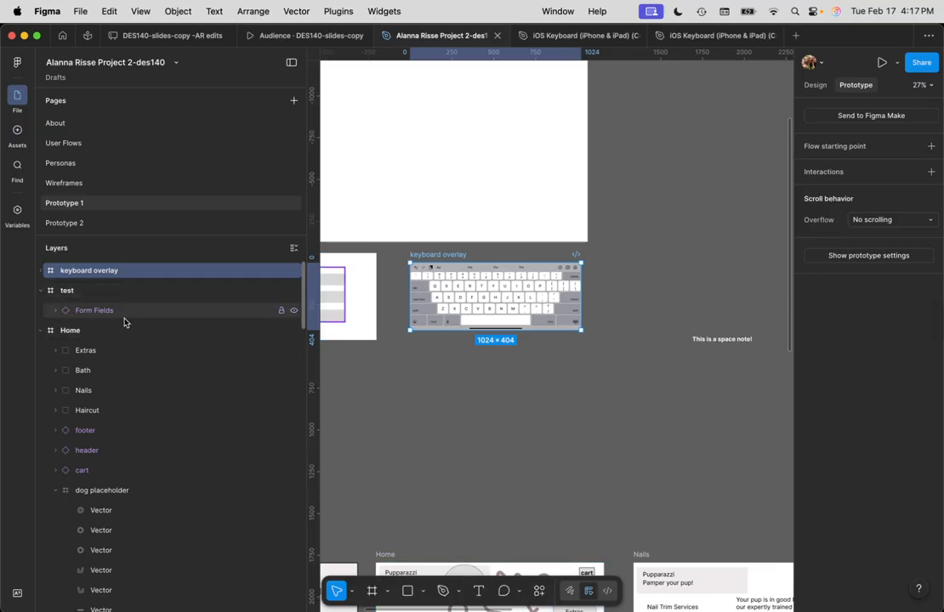
{"action": "left_click", "coordinate": [546, 443]}
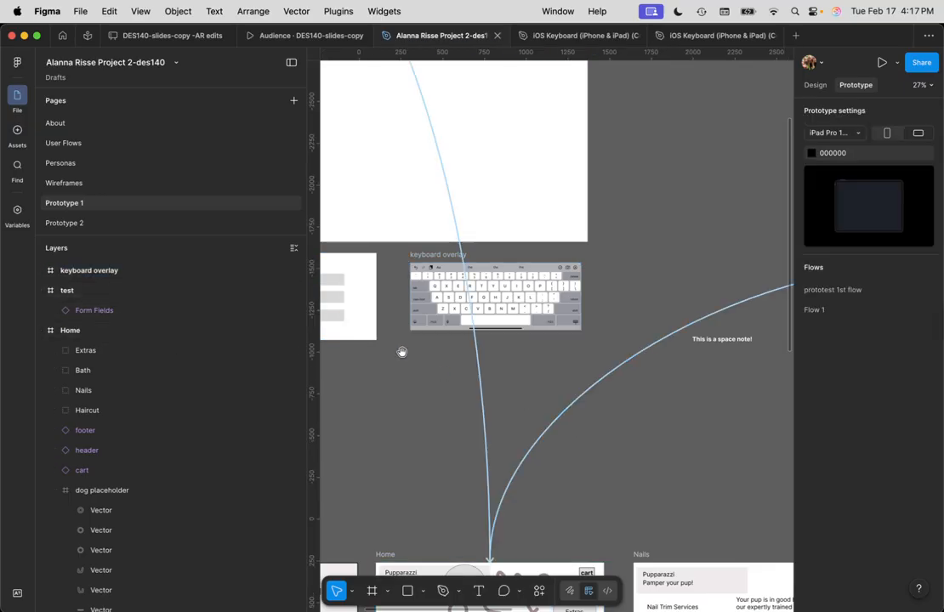
Select the Form Fields Empty variant and delete its Tap → Filled interaction
{"action": "left_click_drag", "start_coordinate": [400, 351], "coordinate": [635, 435]}
{"action": "left_click", "coordinate": [466, 214]}
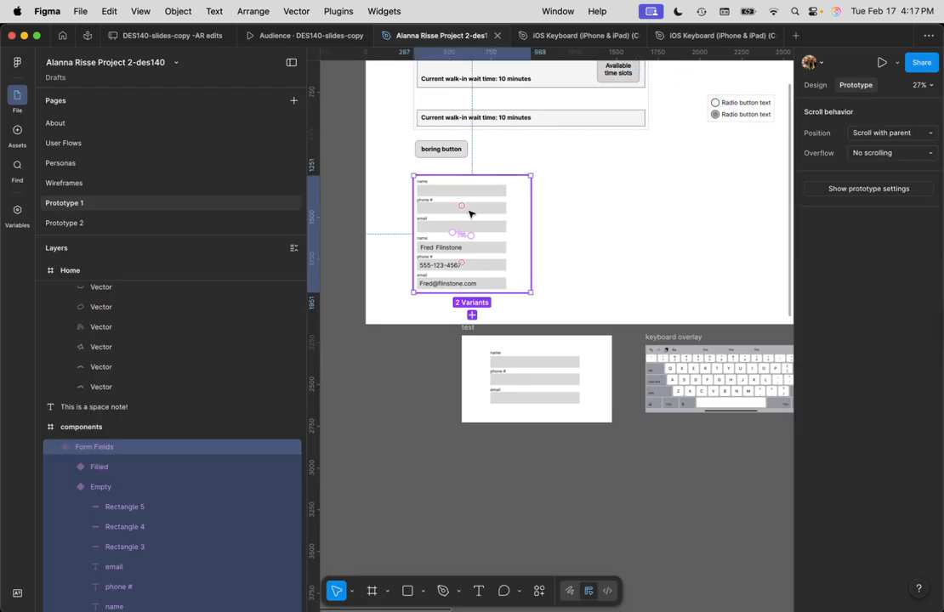
{"action": "left_click", "coordinate": [472, 211]}
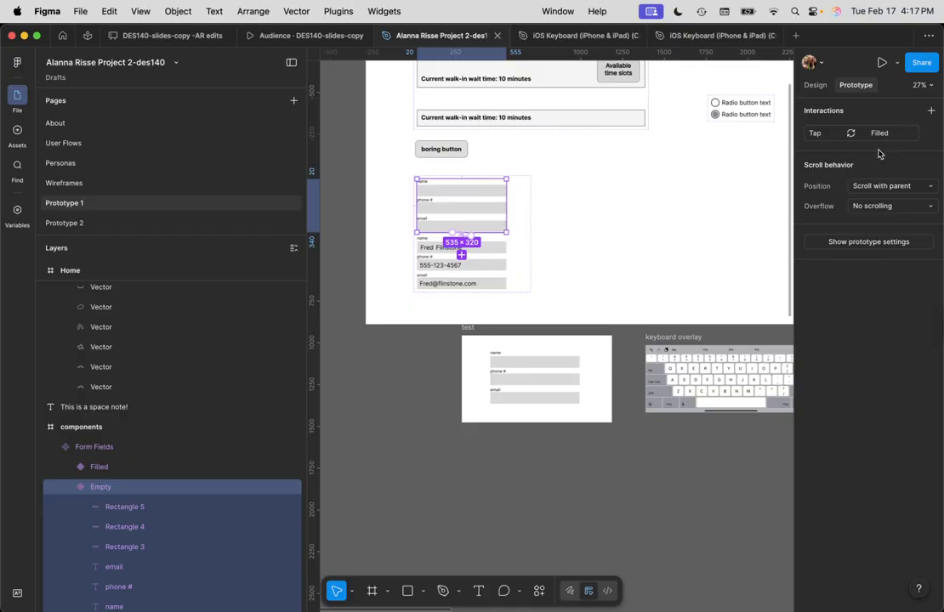
{"action": "left_click", "coordinate": [482, 205]}
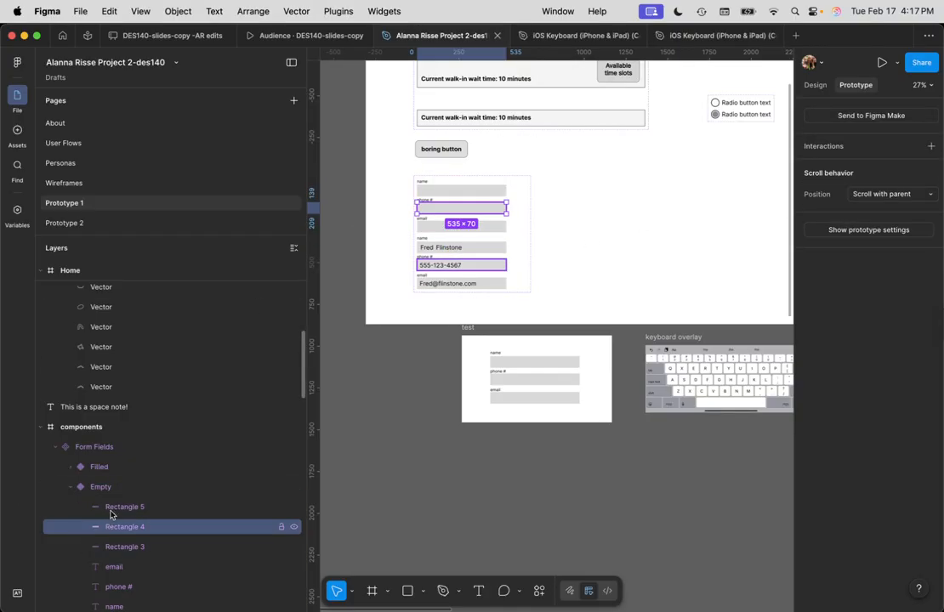
{"action": "left_click", "coordinate": [125, 507]}
{"action": "left_click", "coordinate": [100, 488]}
{"action": "left_click", "coordinate": [71, 486]}
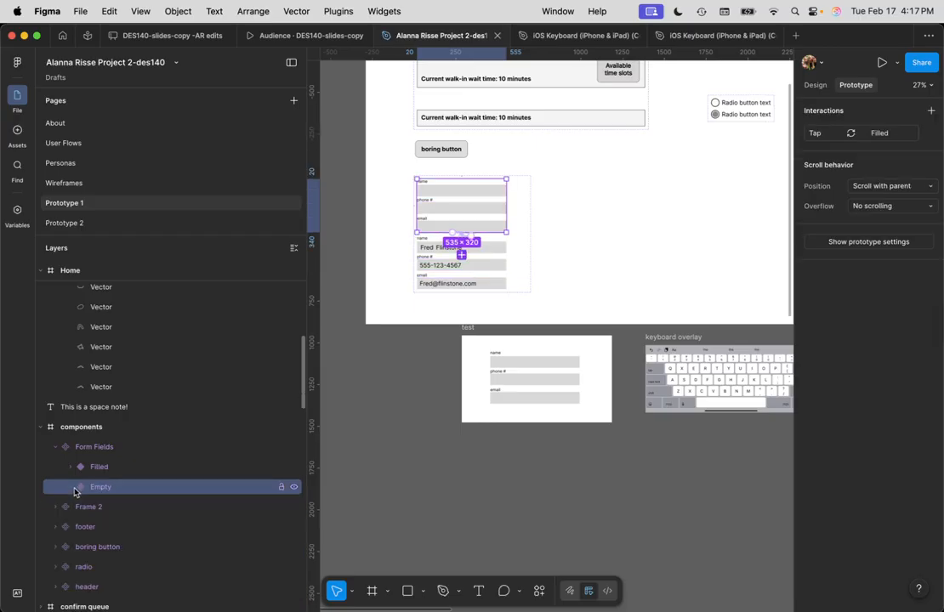
{"action": "scroll", "coordinate": [115, 483], "scroll_direction": "down", "scroll_amount": 3}
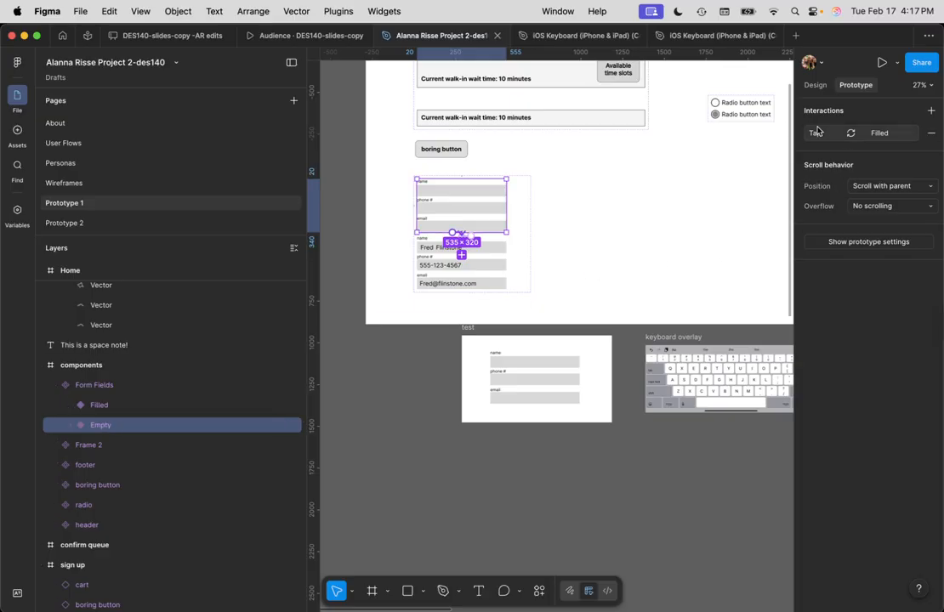
{"action": "mouse_move", "coordinate": [931, 138]}
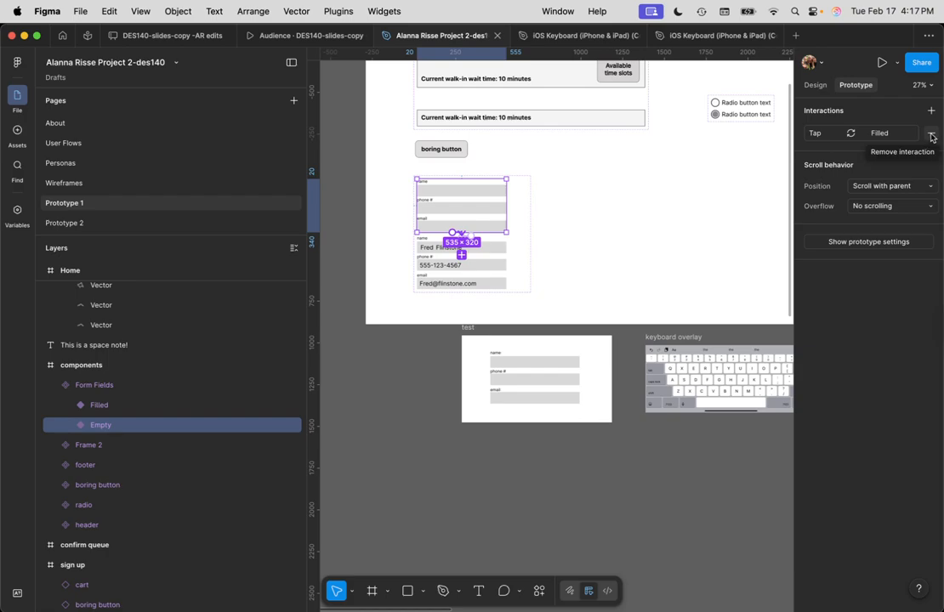
{"action": "left_click", "coordinate": [931, 136]}
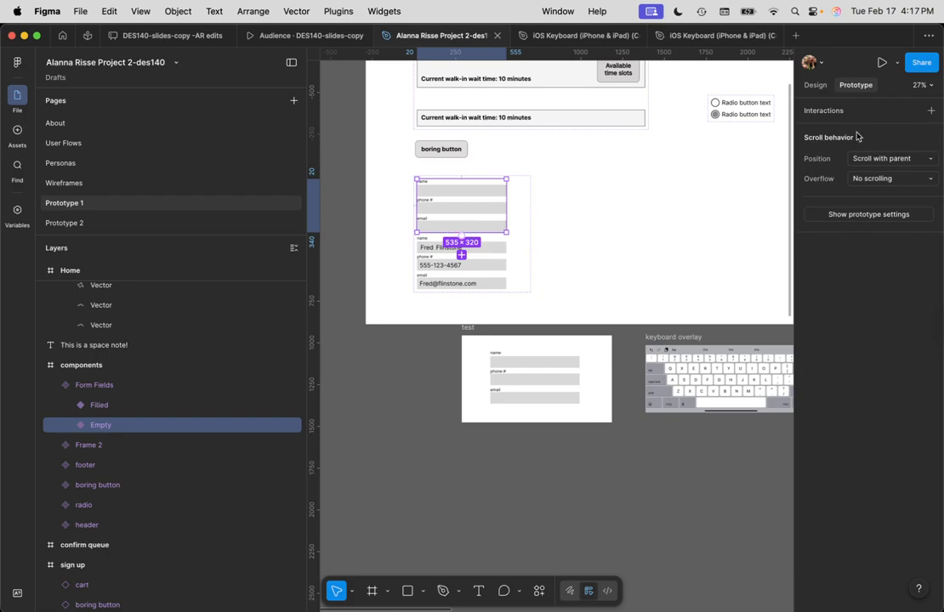
Delete the Filled variant's Tap → Empty interaction, then reselect the Empty variant
{"action": "left_click", "coordinate": [102, 406]}
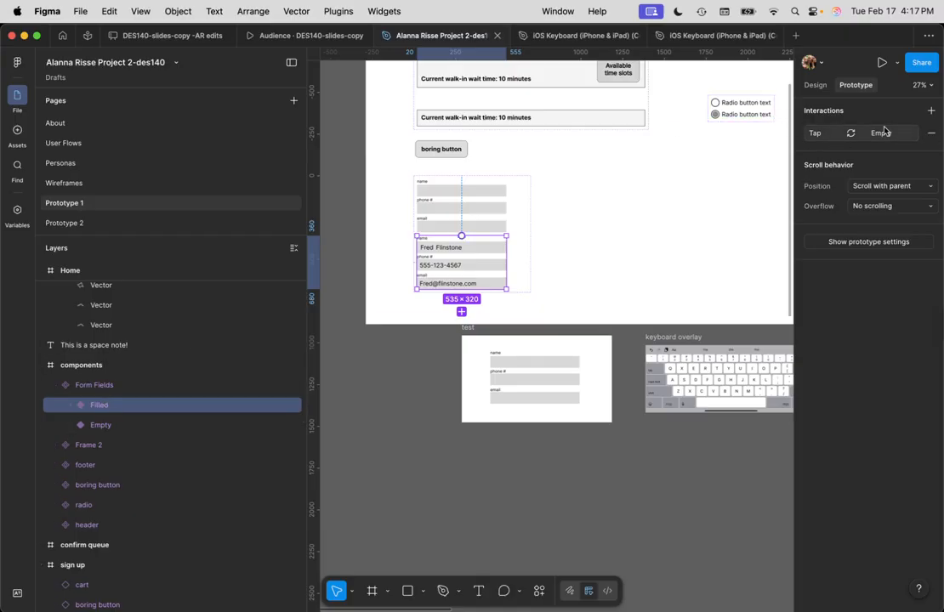
{"action": "left_click", "coordinate": [930, 137]}
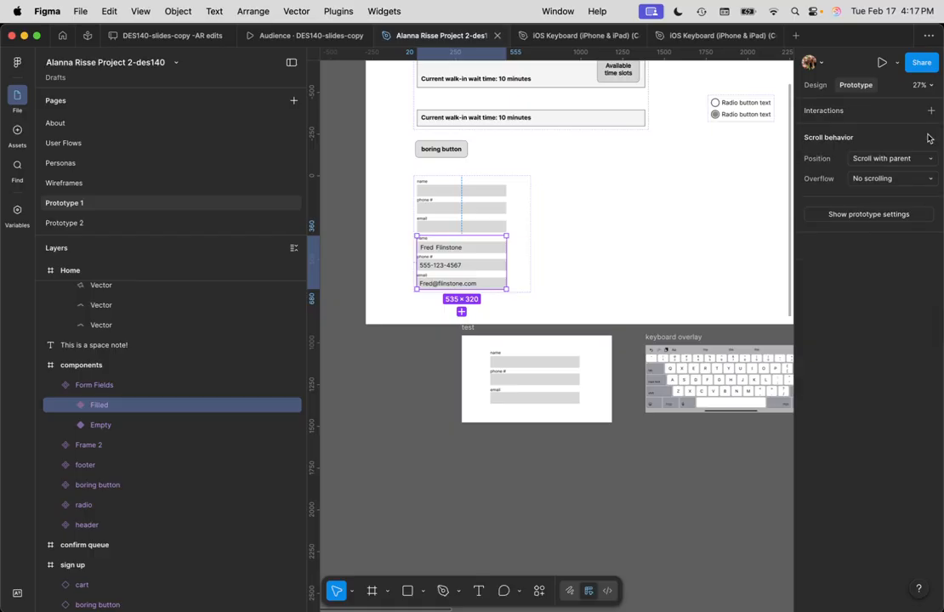
{"action": "left_click", "coordinate": [497, 212]}
{"action": "left_click", "coordinate": [497, 213]}
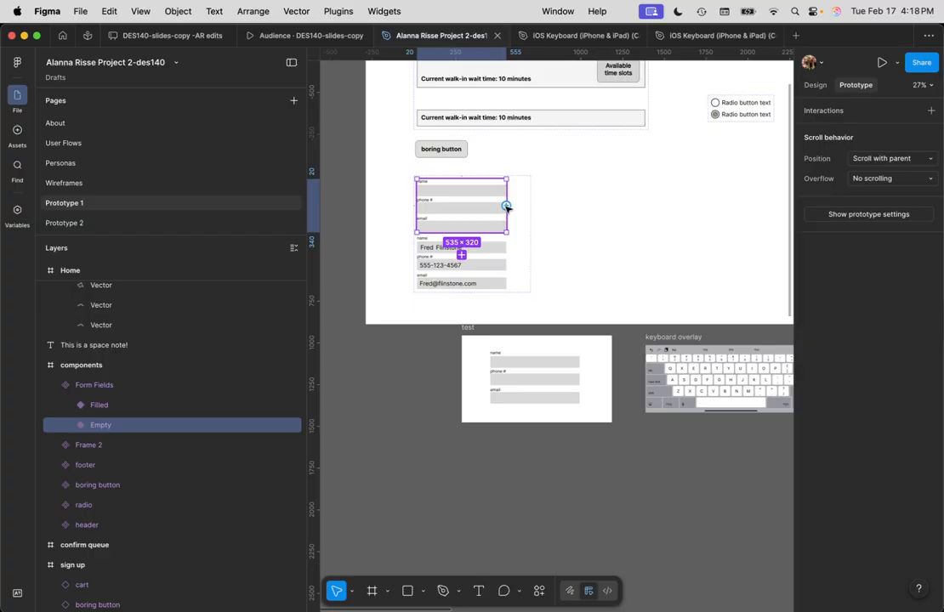
Connect the Empty fields to Open overlay 'keyboard overlay', closing when tapping outside
{"action": "left_click_drag", "start_coordinate": [506, 206], "coordinate": [653, 371]}
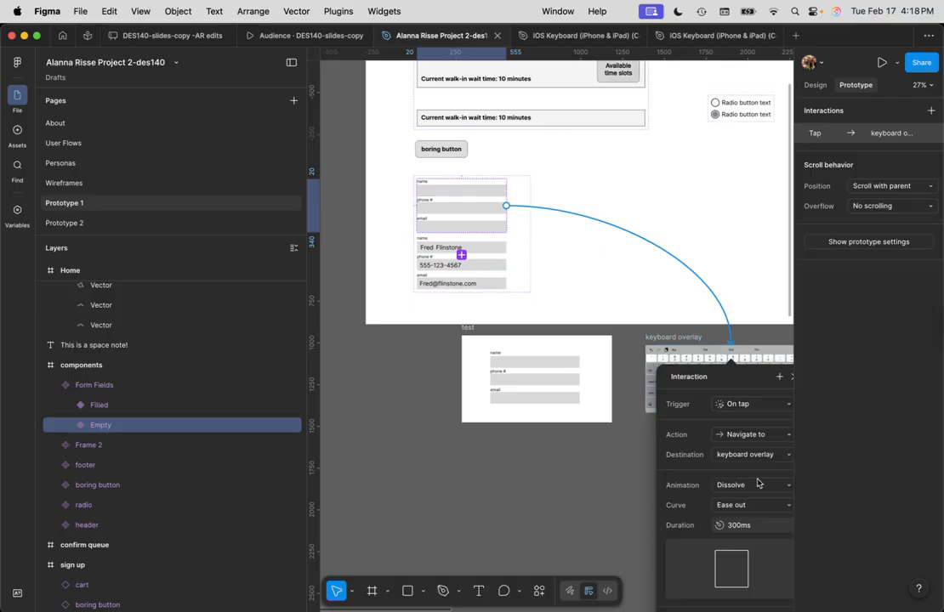
{"action": "left_click", "coordinate": [753, 434]}
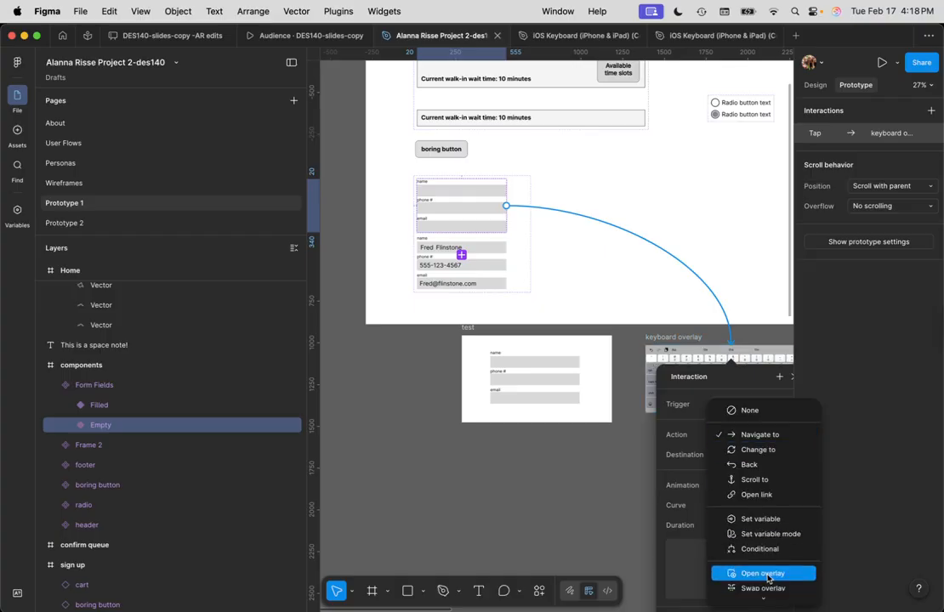
{"action": "left_click", "coordinate": [768, 575]}
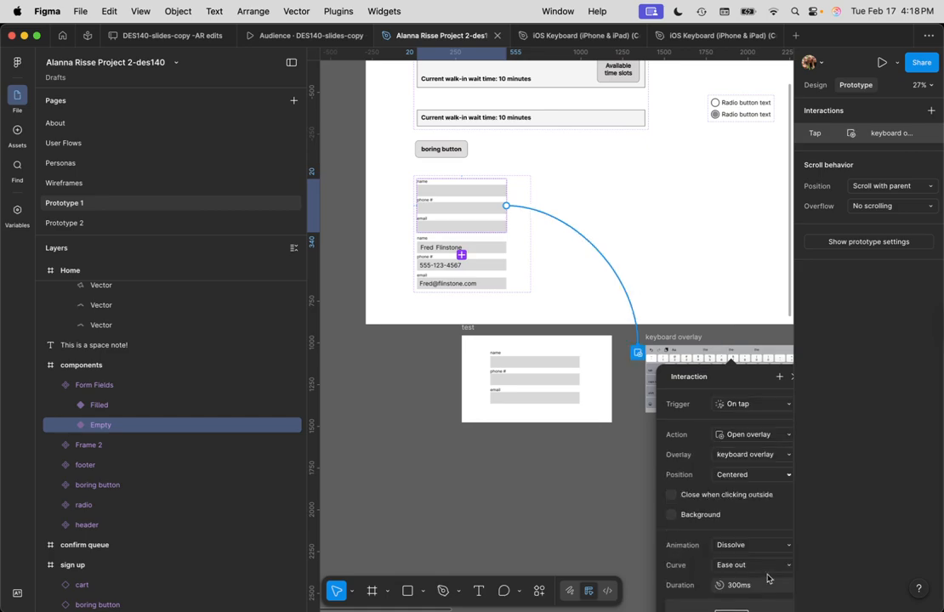
{"action": "scroll", "coordinate": [749, 502], "scroll_direction": "down", "scroll_amount": 2}
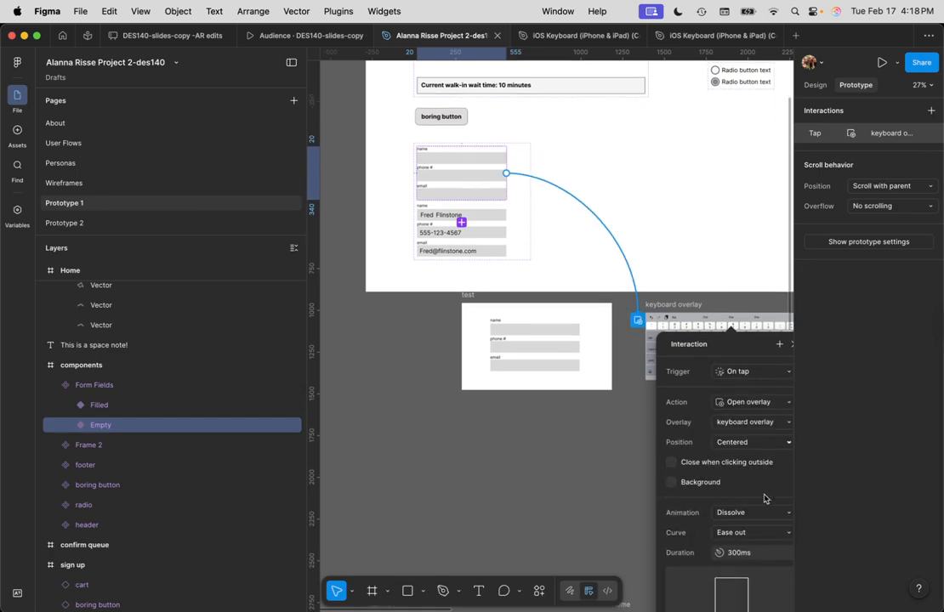
{"action": "left_click", "coordinate": [759, 391]}
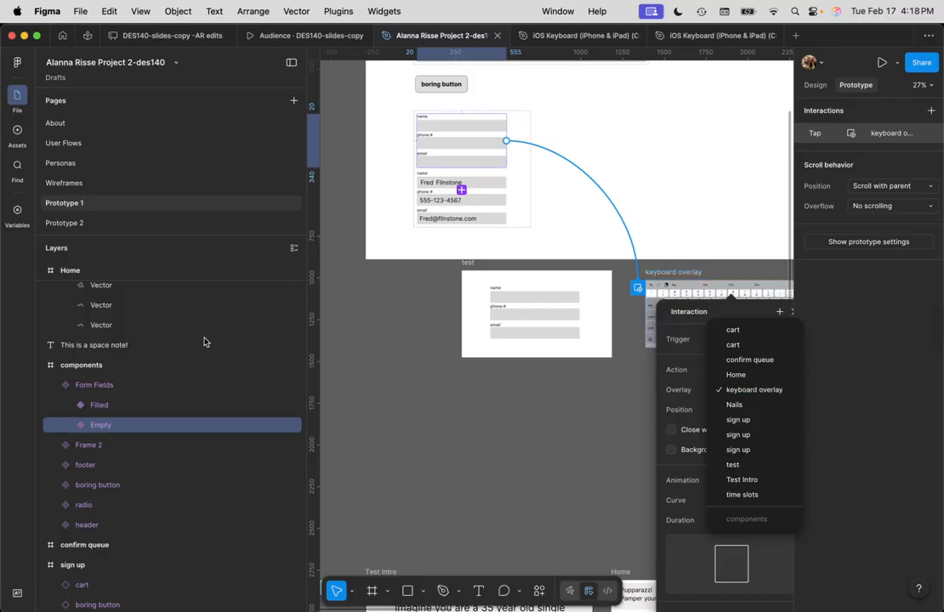
{"action": "left_click", "coordinate": [754, 391]}
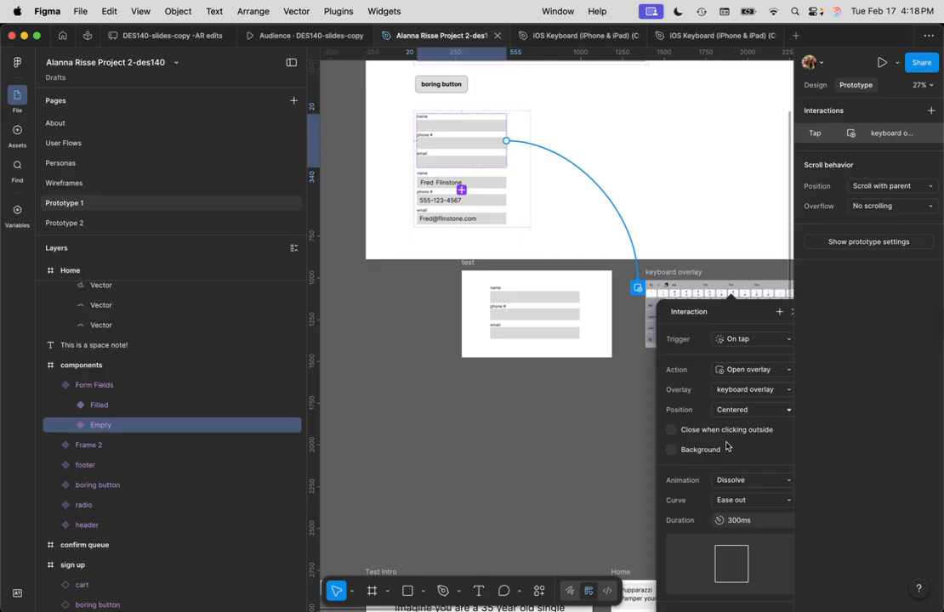
{"action": "scroll", "coordinate": [680, 425], "scroll_direction": "down", "scroll_amount": 2}
{"action": "left_click", "coordinate": [672, 398]}
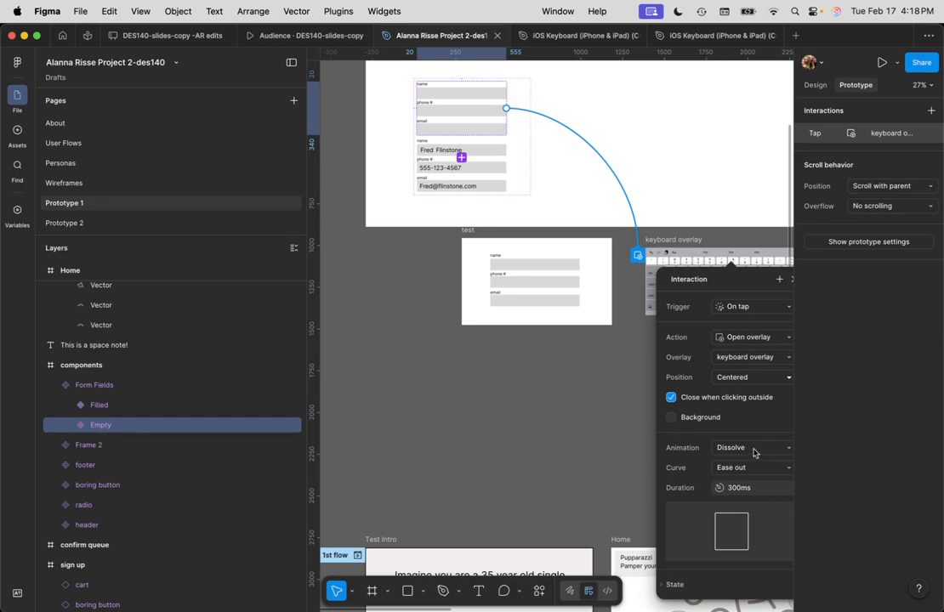
Animate the overlay to move in upward with Ease out over 300ms
{"action": "scroll", "coordinate": [750, 429], "scroll_direction": "down", "scroll_amount": 3}
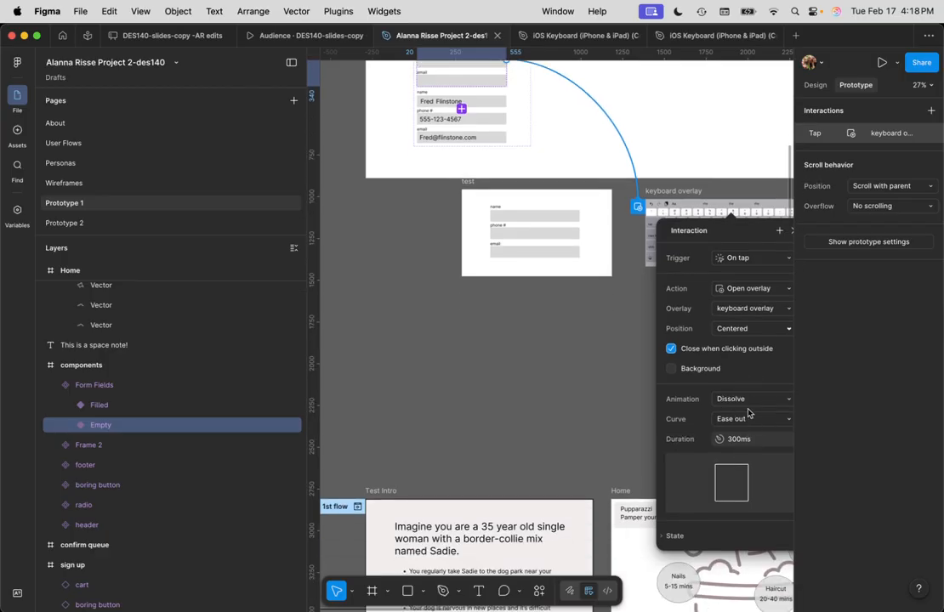
{"action": "left_click", "coordinate": [758, 402]}
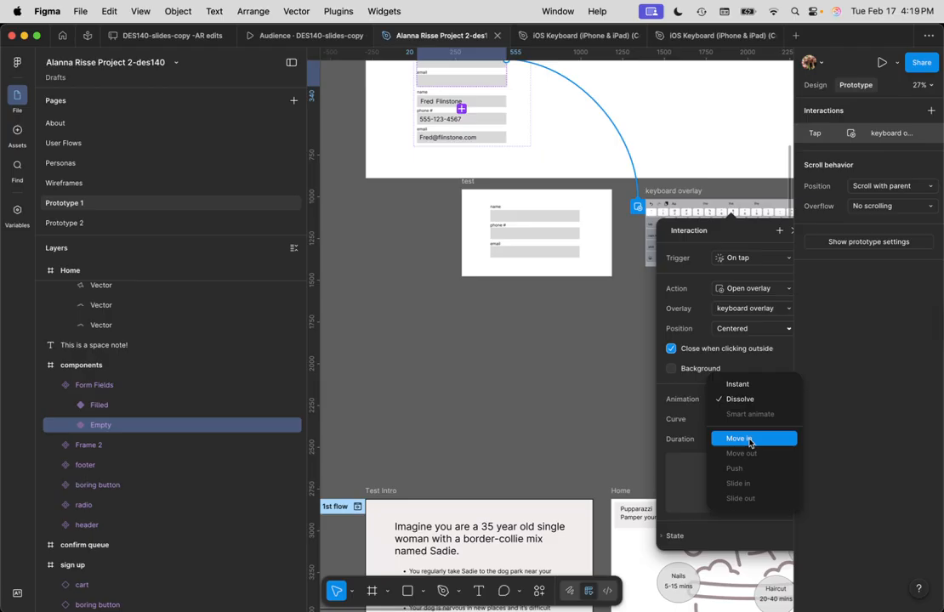
{"action": "left_click", "coordinate": [749, 440]}
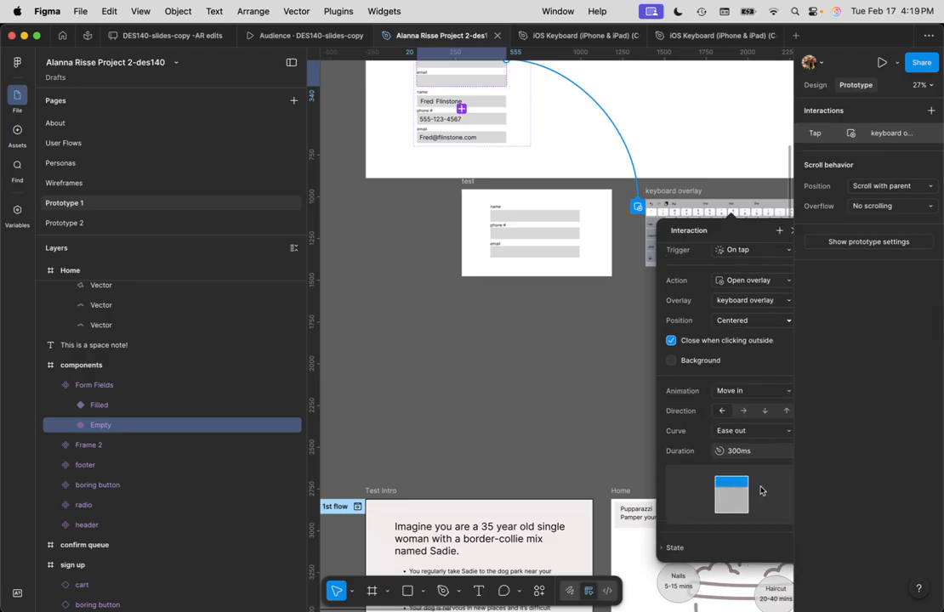
{"action": "left_click", "coordinate": [787, 412]}
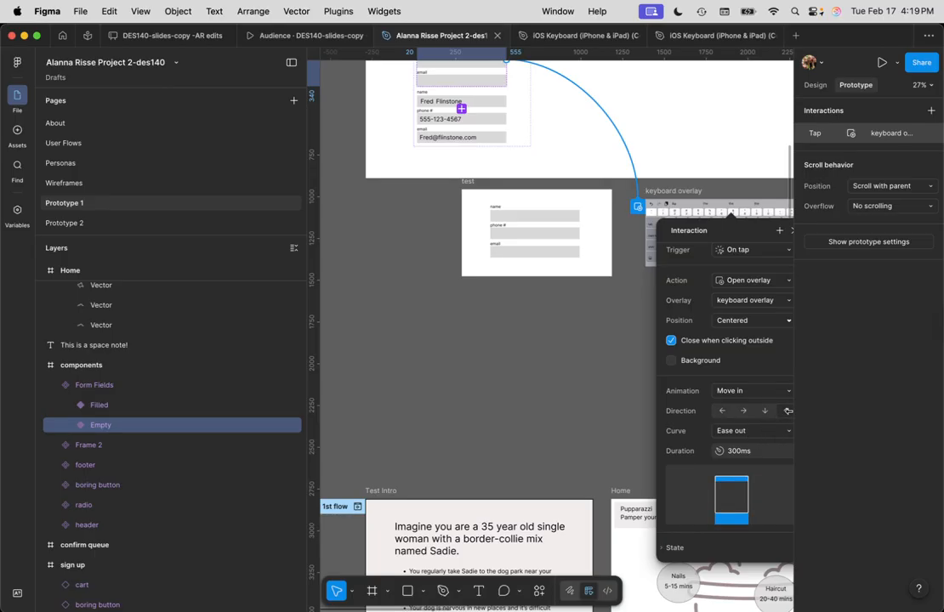
{"action": "left_click", "coordinate": [671, 549]}
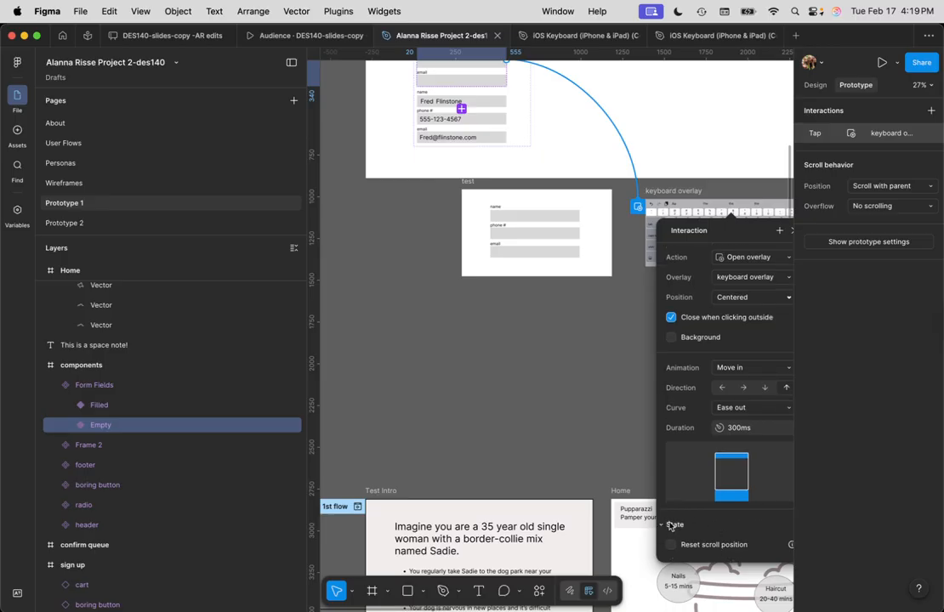
{"action": "scroll", "coordinate": [672, 523], "scroll_direction": "up", "scroll_amount": 2}
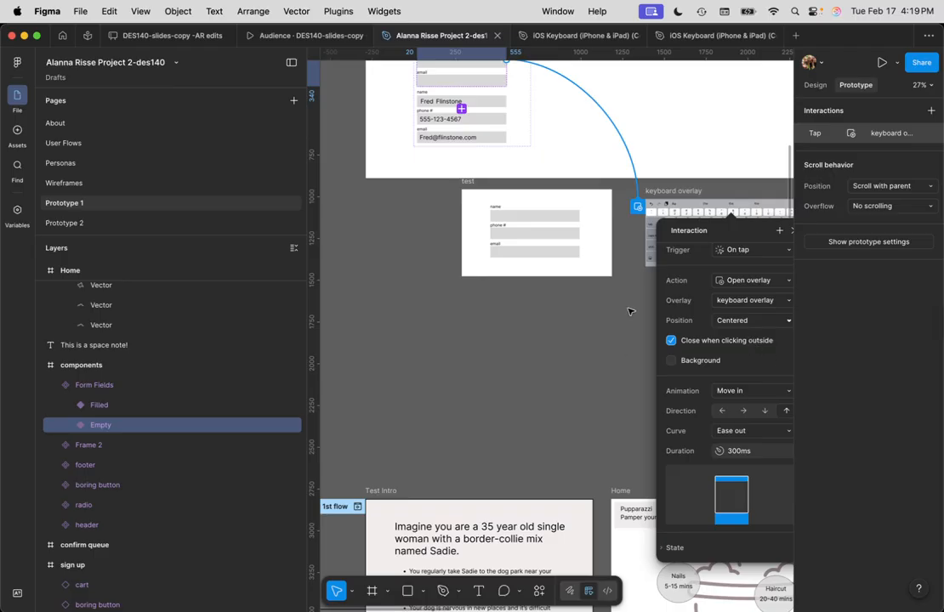
{"action": "left_click", "coordinate": [617, 325]}
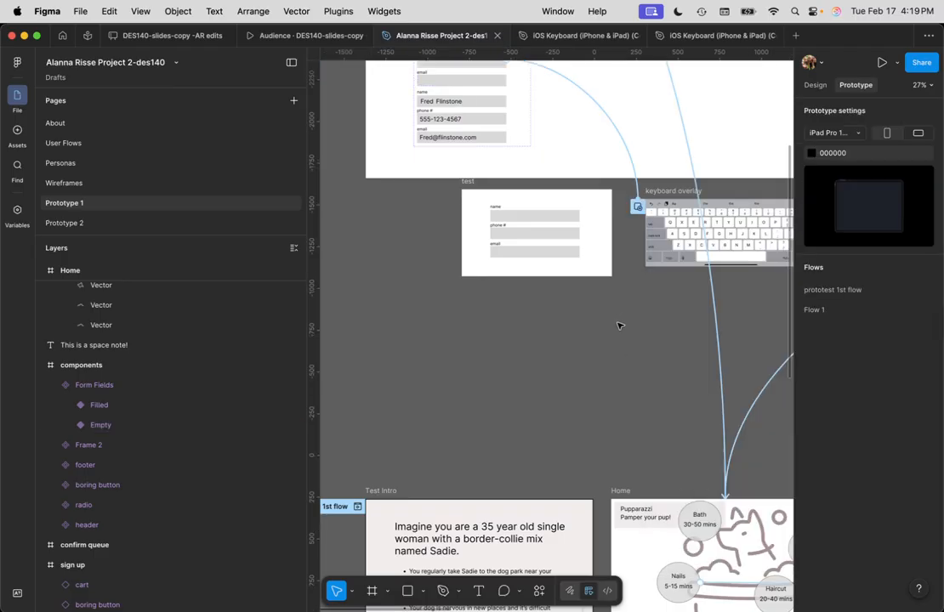
Select the keyboard overlay frame, postponing the Figma update prompt along the way
{"action": "left_click_drag", "start_coordinate": [640, 329], "coordinate": [425, 348]}
{"action": "left_click", "coordinate": [555, 229]}
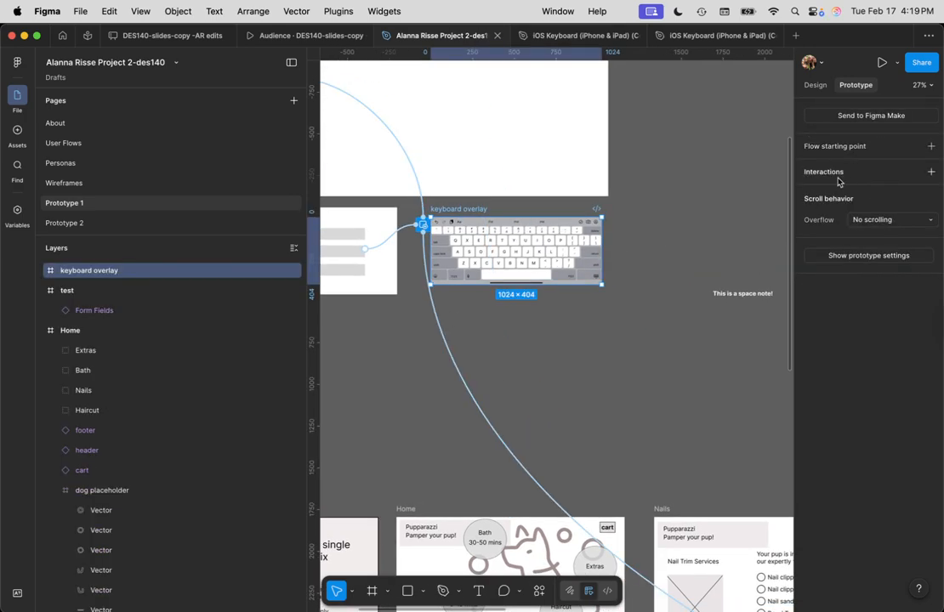
{"action": "left_click", "coordinate": [822, 223]}
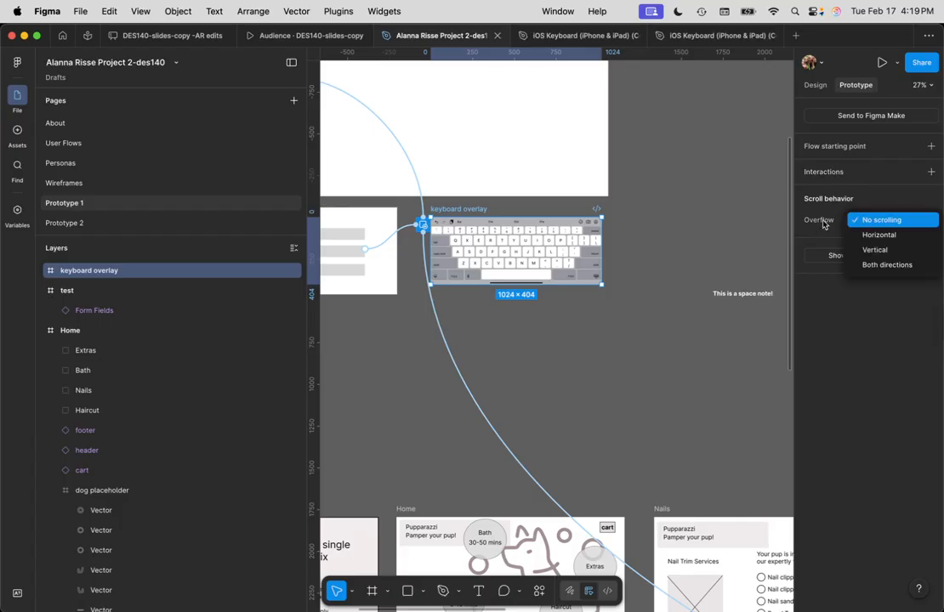
{"action": "left_click", "coordinate": [490, 368]}
{"action": "left_click", "coordinate": [531, 358]}
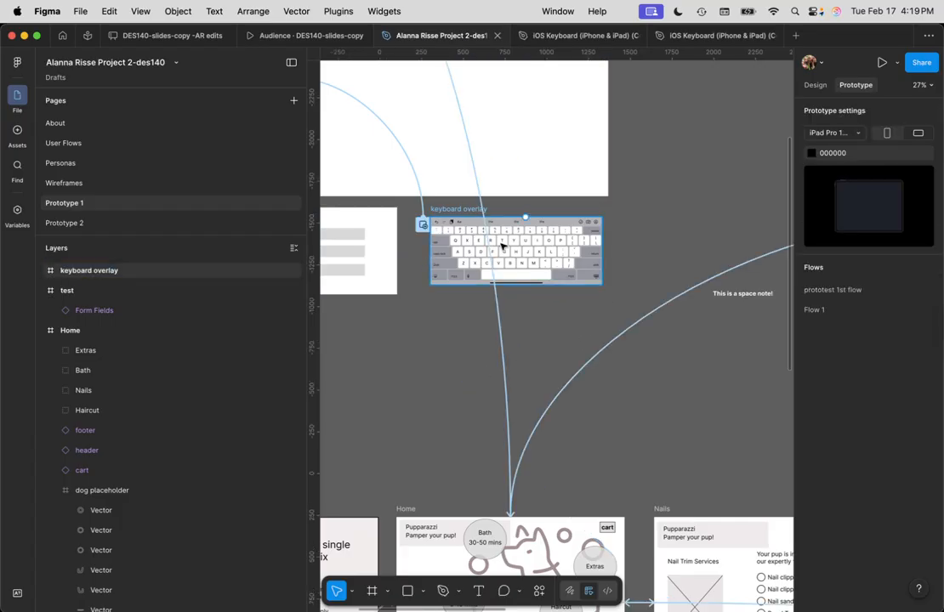
{"action": "left_click", "coordinate": [502, 245]}
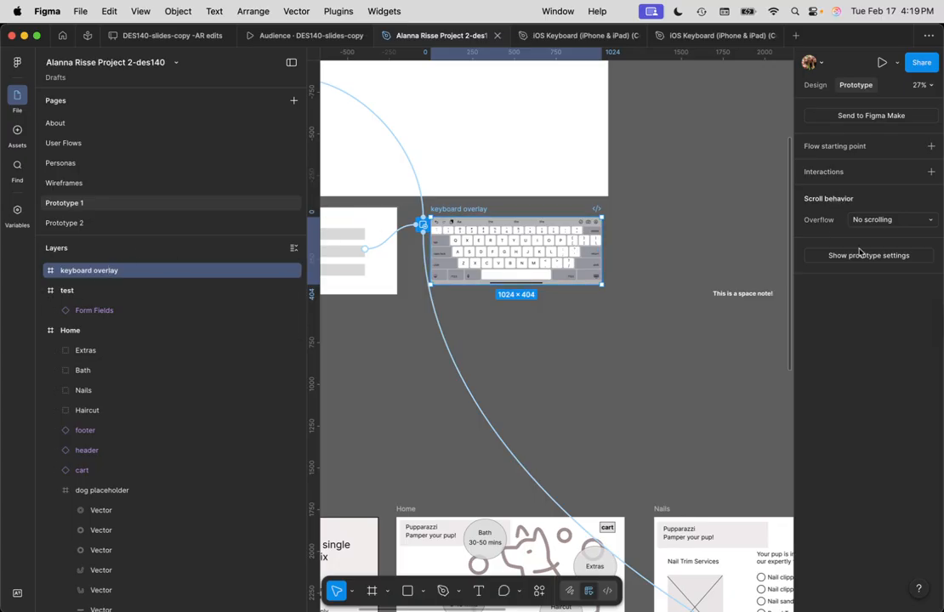
{"action": "scroll", "coordinate": [478, 362], "scroll_direction": "up", "scroll_amount": 3}
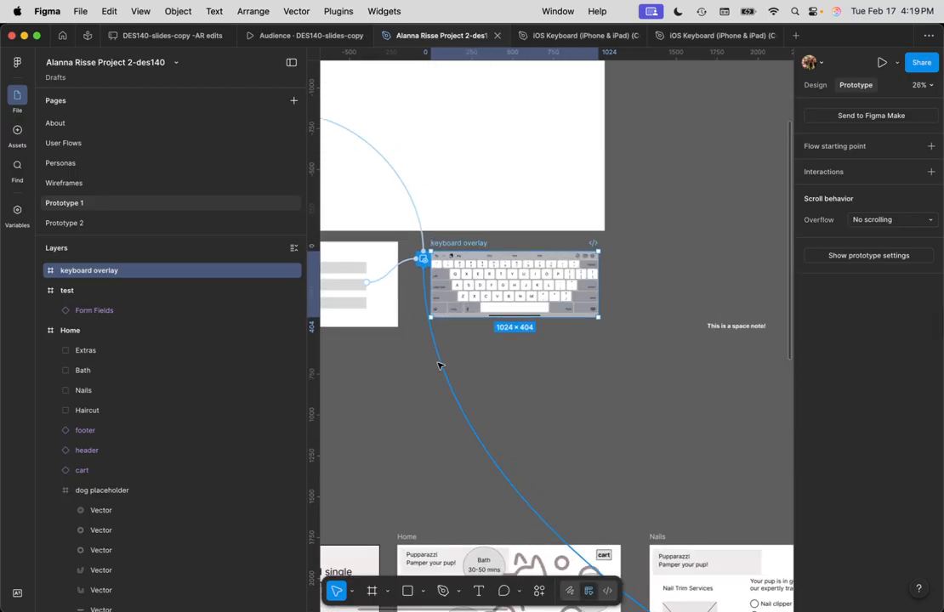
{"action": "scroll", "coordinate": [438, 365], "scroll_direction": "up", "scroll_amount": 5}
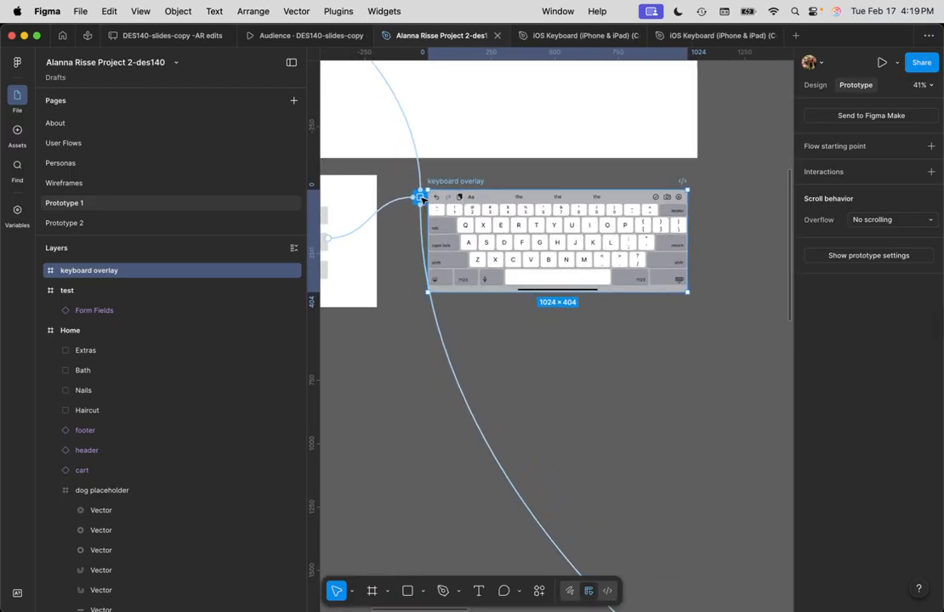
{"action": "left_click", "coordinate": [421, 199]}
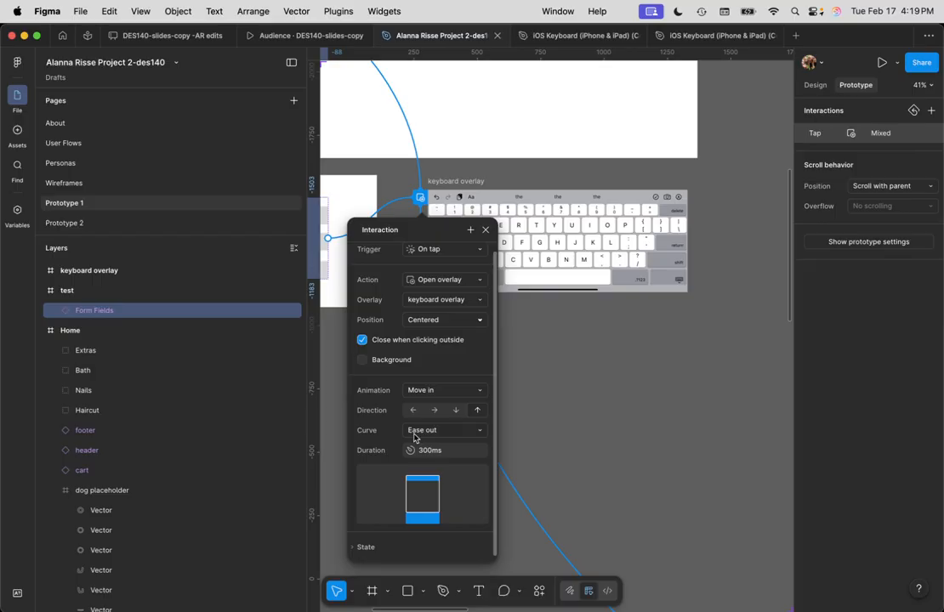
{"action": "left_click", "coordinate": [547, 211]}
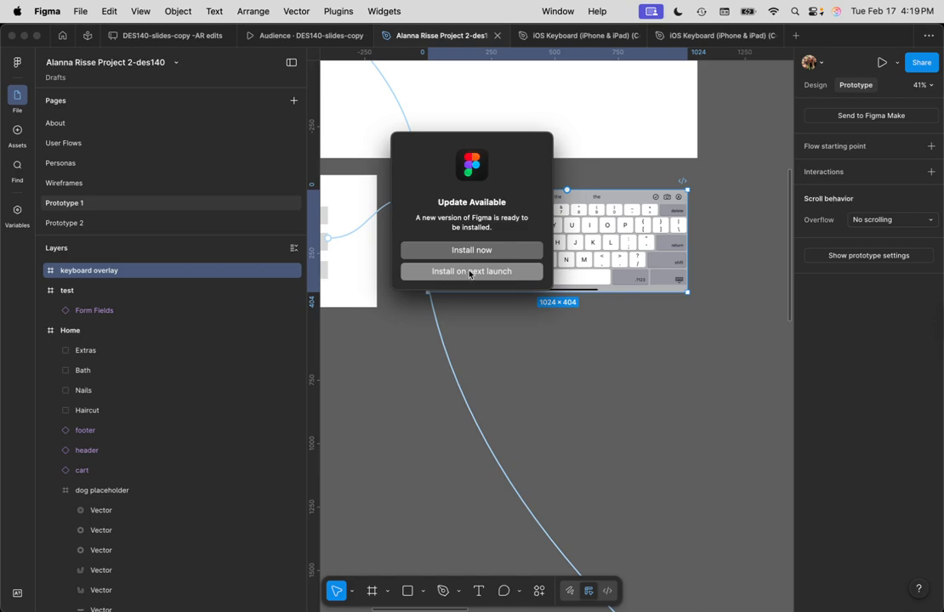
{"action": "left_click", "coordinate": [469, 272]}
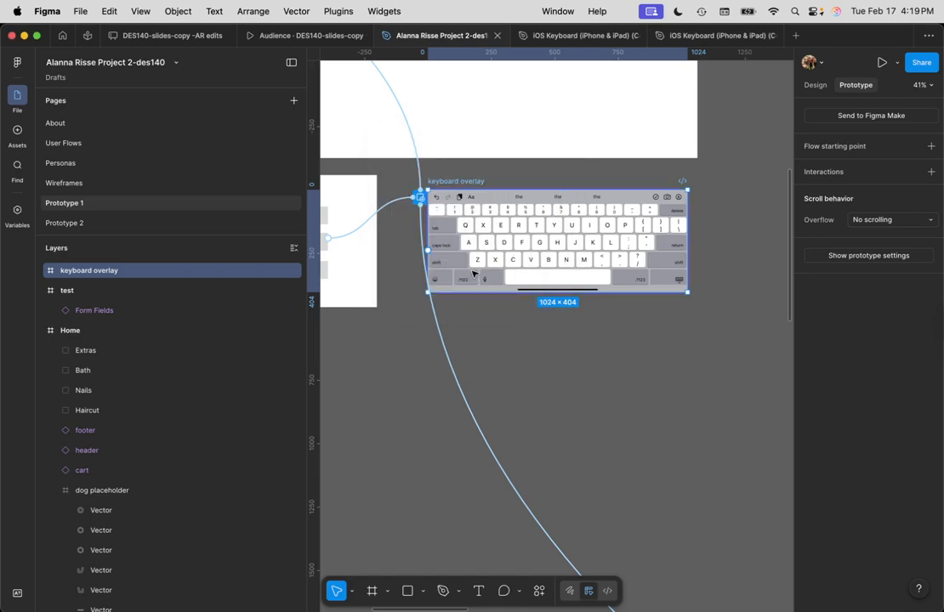
{"action": "left_click", "coordinate": [556, 226]}
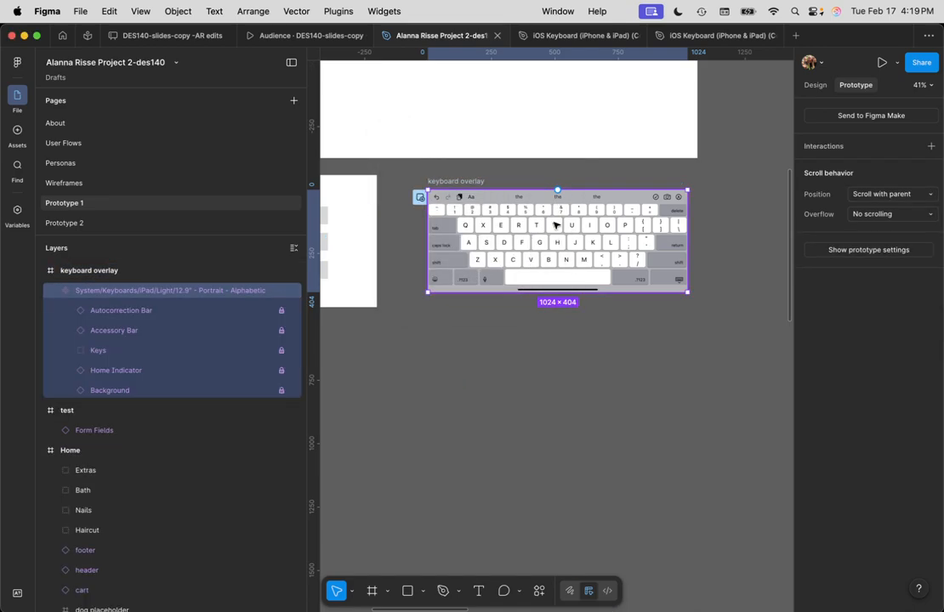
{"action": "left_click", "coordinate": [104, 270]}
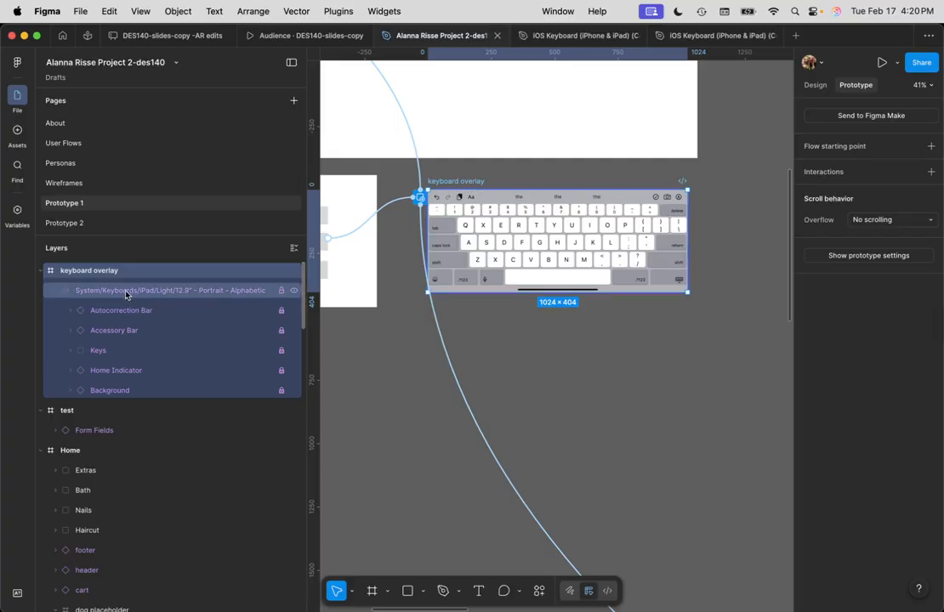
Add a tap interaction set to Close overlay, discarding an extra Navigate to action
{"action": "left_click", "coordinate": [931, 172]}
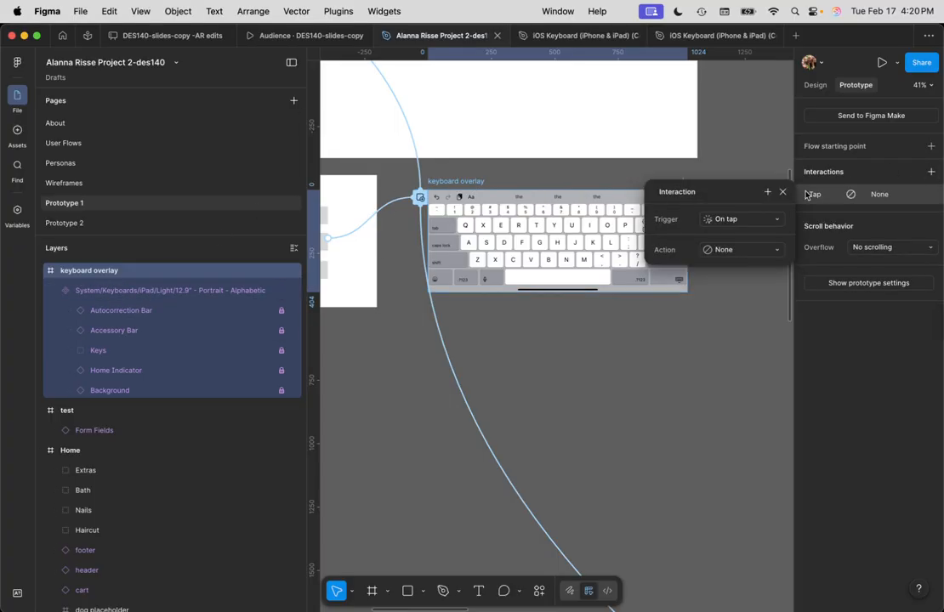
{"action": "left_click", "coordinate": [738, 251]}
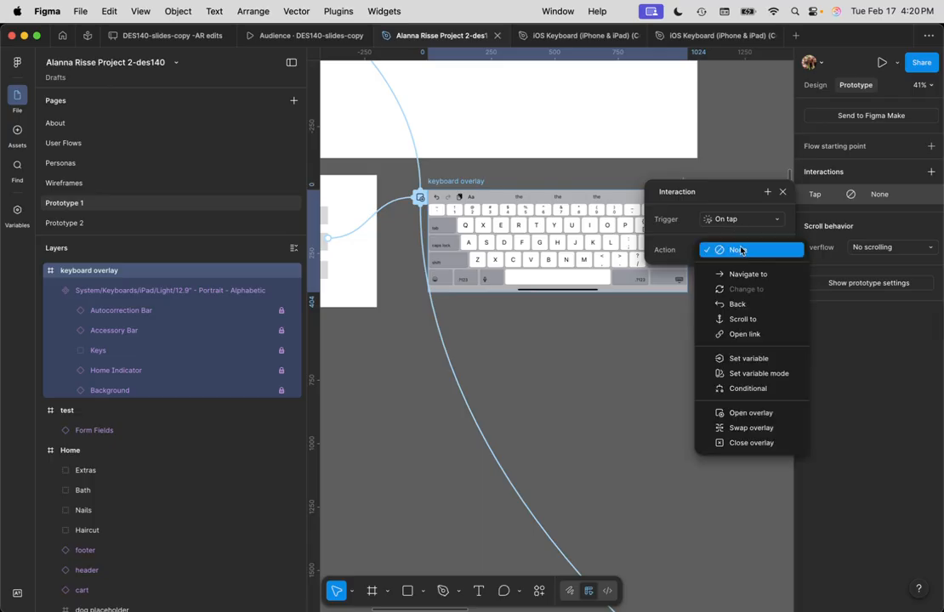
{"action": "left_click", "coordinate": [737, 443]}
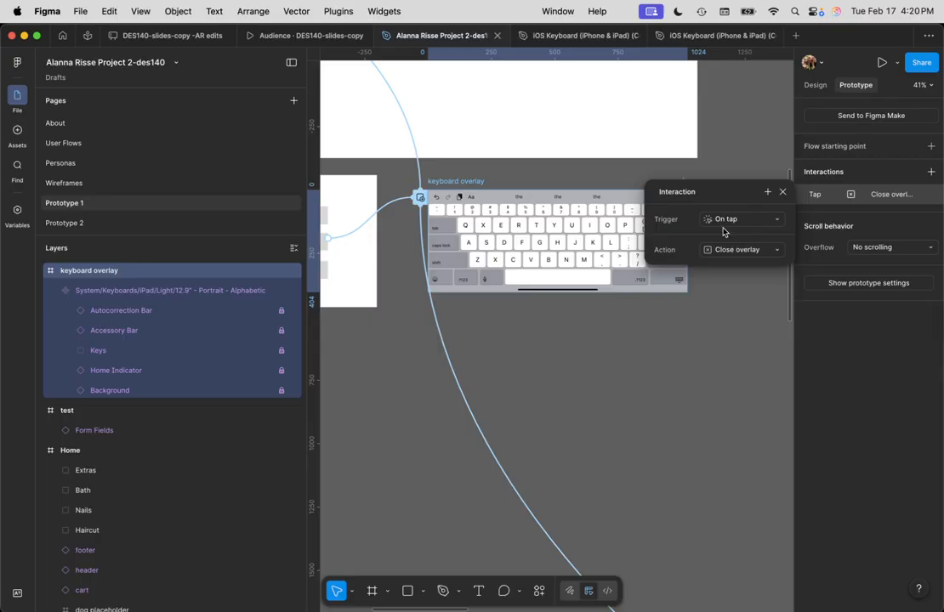
{"action": "left_click", "coordinate": [768, 193]}
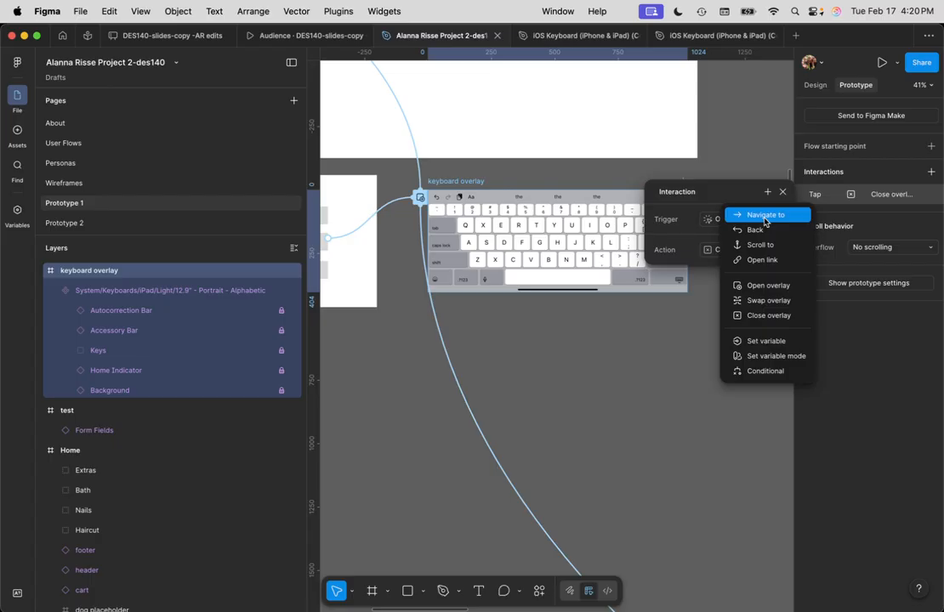
{"action": "left_click", "coordinate": [766, 218]}
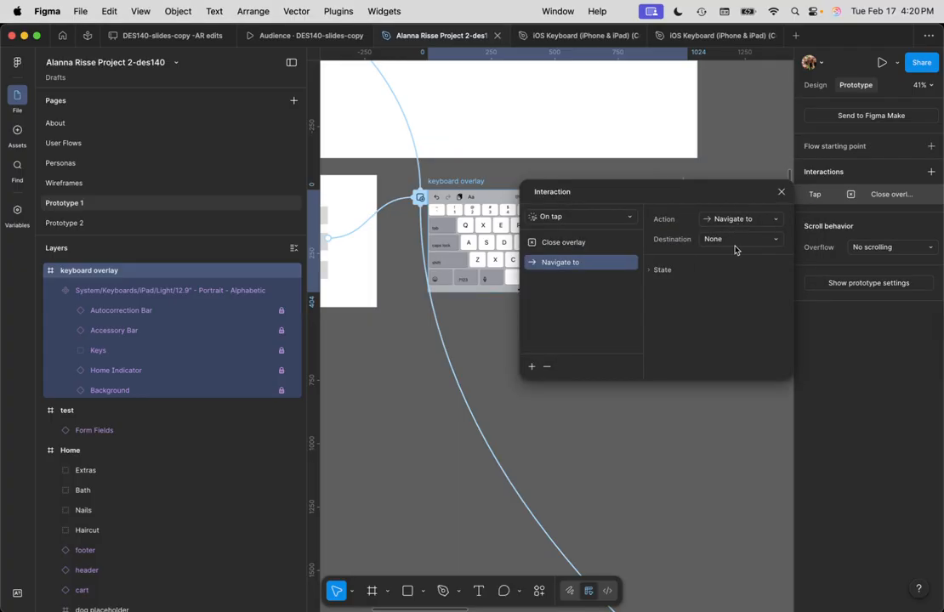
{"action": "left_click", "coordinate": [736, 242]}
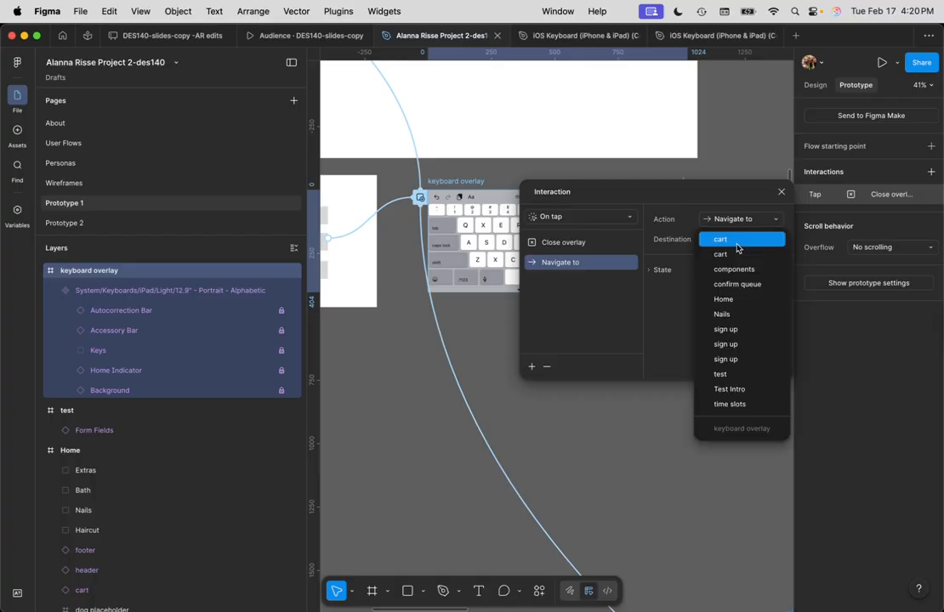
{"action": "scroll", "coordinate": [758, 361], "scroll_direction": "up", "scroll_amount": 2}
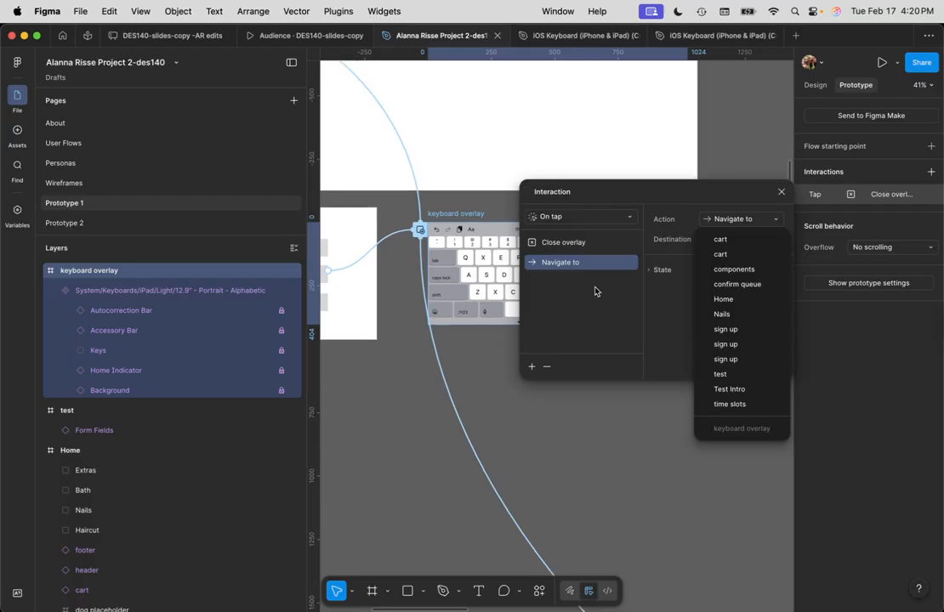
{"action": "left_click", "coordinate": [687, 196]}
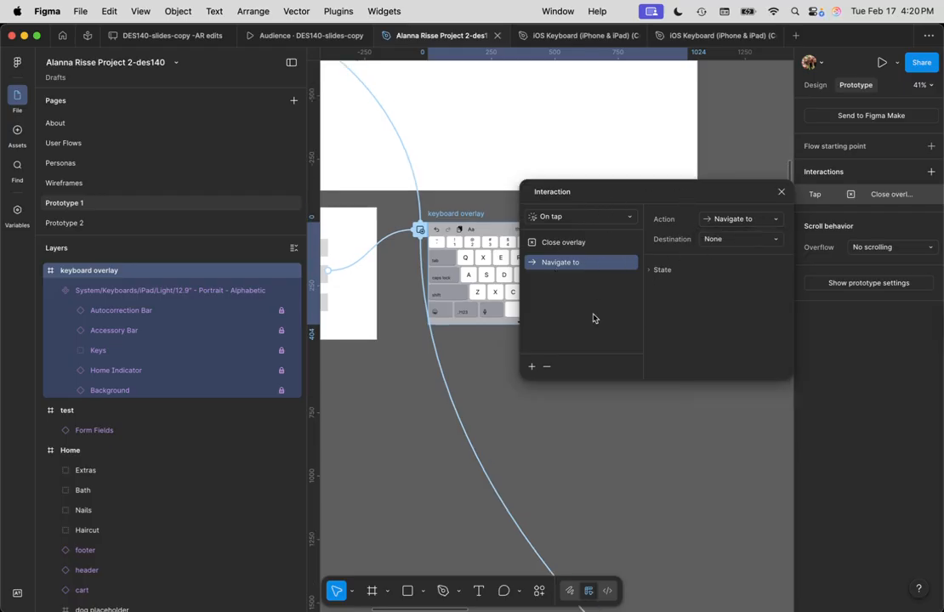
{"action": "left_click", "coordinate": [548, 372]}
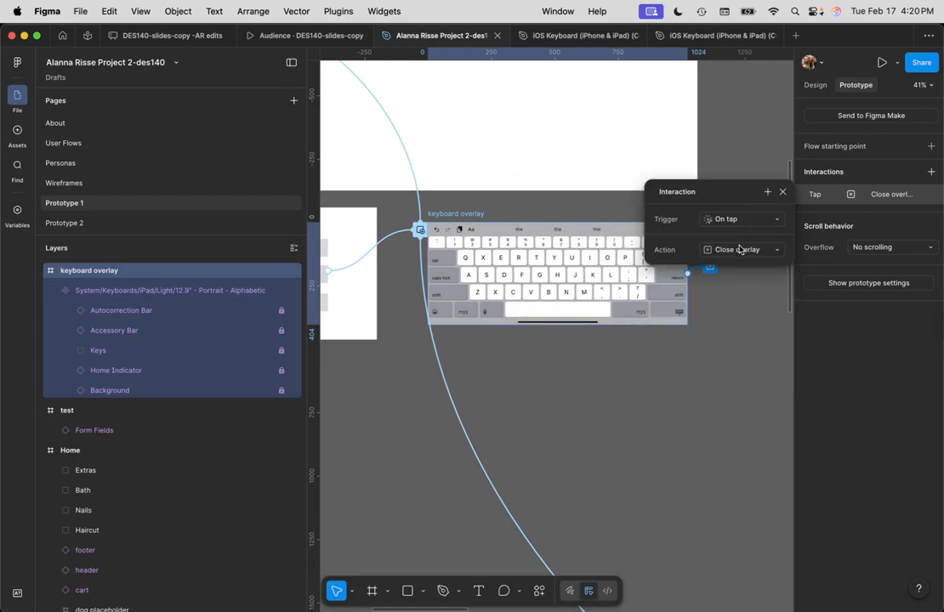
{"action": "left_click", "coordinate": [746, 294]}
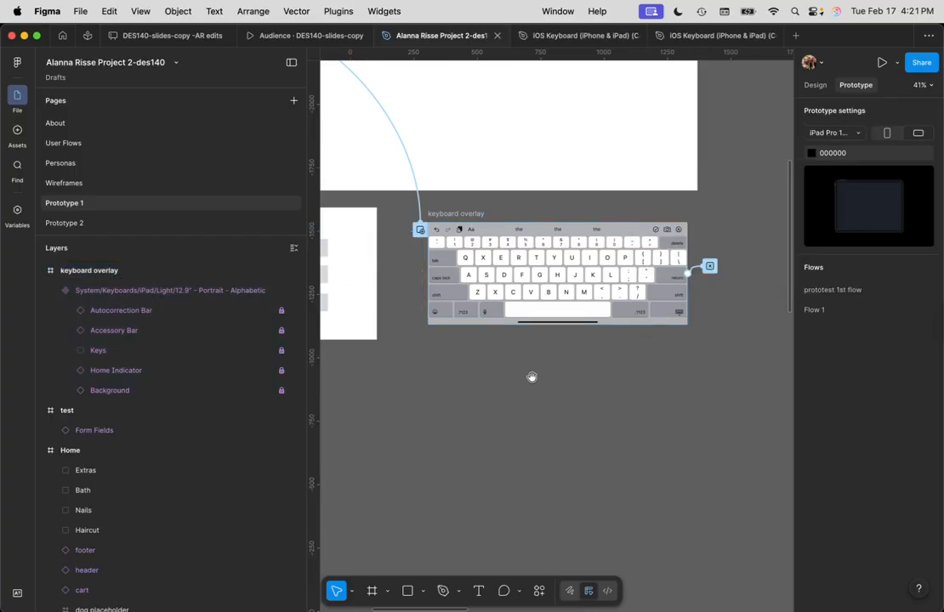
Add a Change to Filled action to the Empty form field variant's tap
{"action": "left_click_drag", "start_coordinate": [500, 375], "coordinate": [723, 473]}
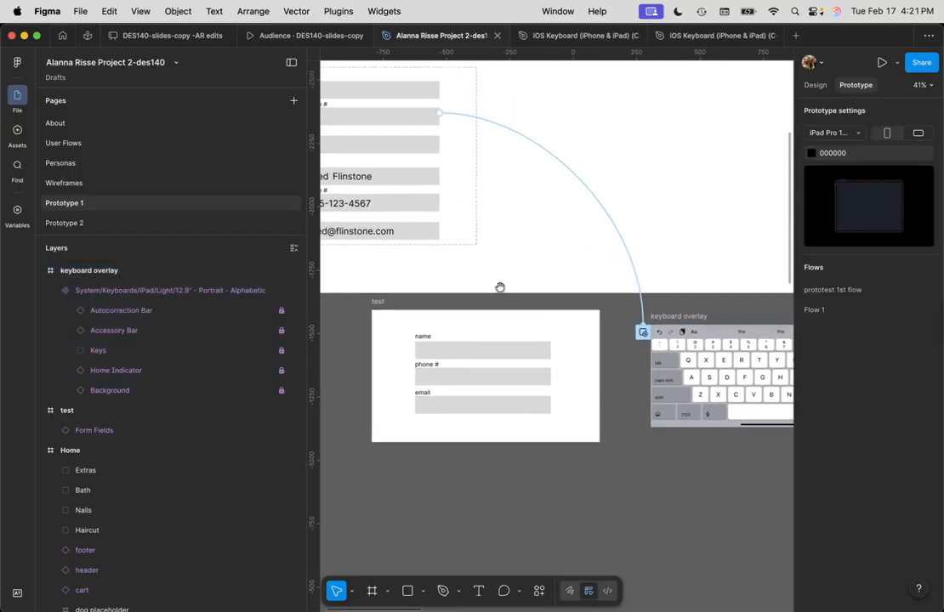
{"action": "left_click", "coordinate": [371, 204]}
{"action": "left_click", "coordinate": [385, 116]}
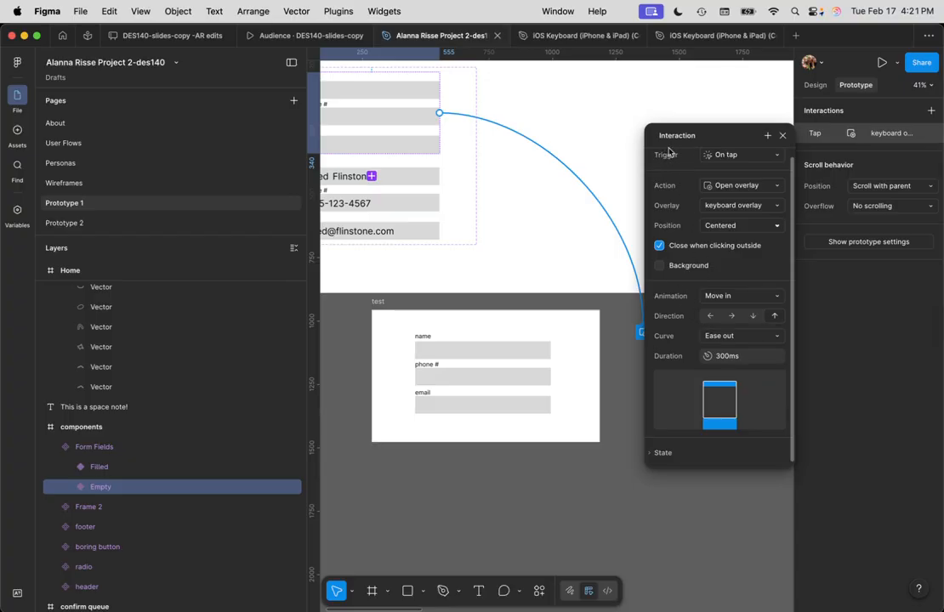
{"action": "left_click", "coordinate": [767, 137]}
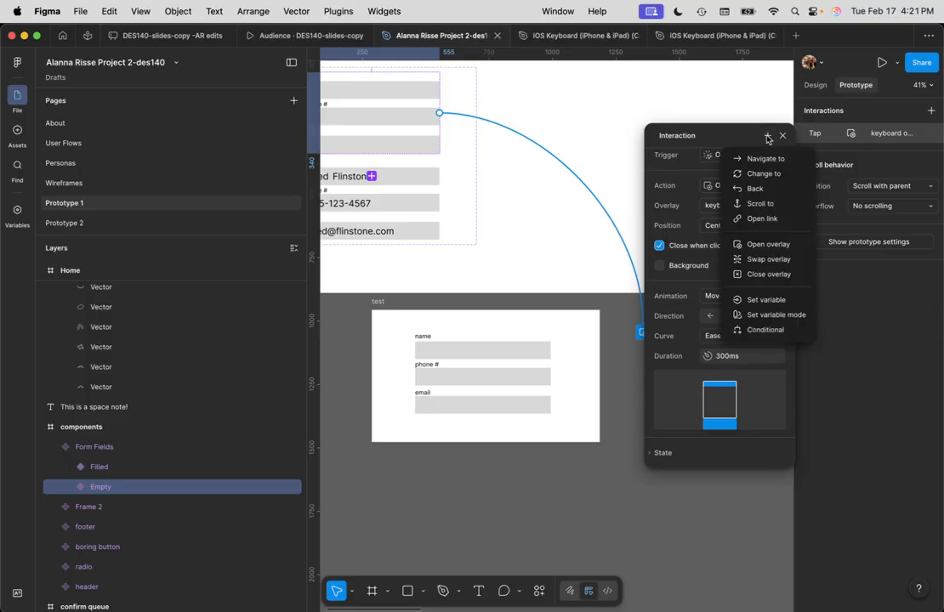
{"action": "left_click", "coordinate": [760, 174]}
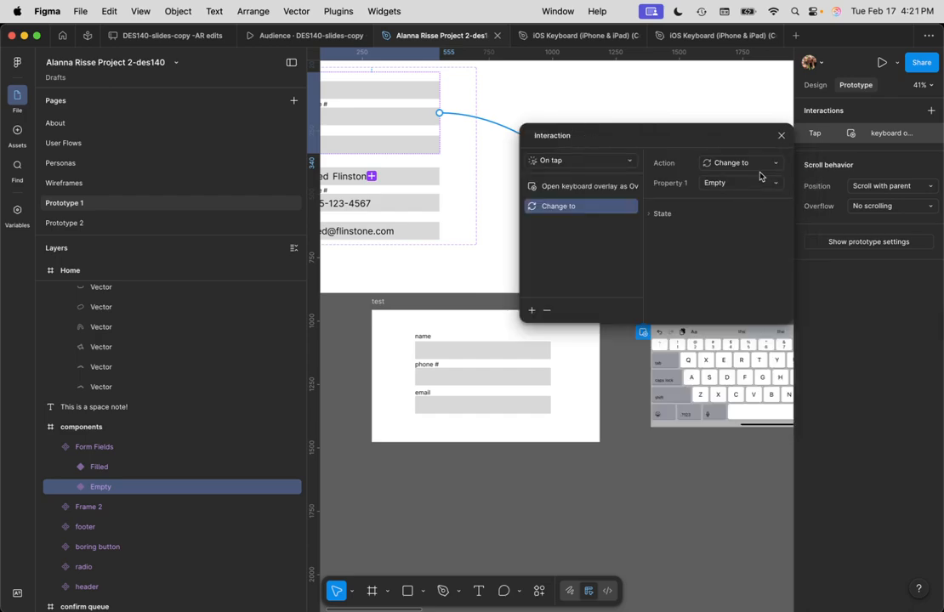
{"action": "left_click", "coordinate": [735, 183]}
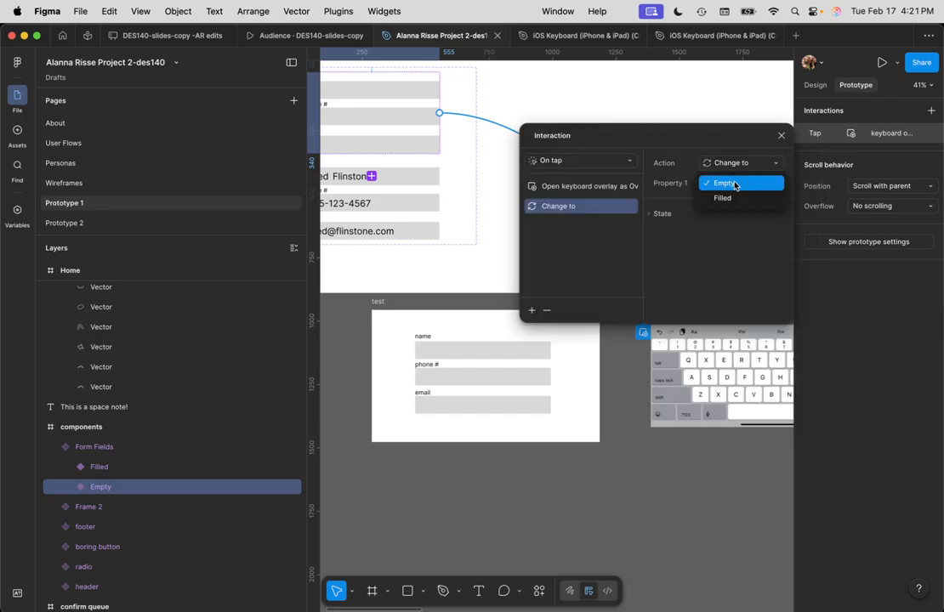
{"action": "left_click", "coordinate": [725, 197]}
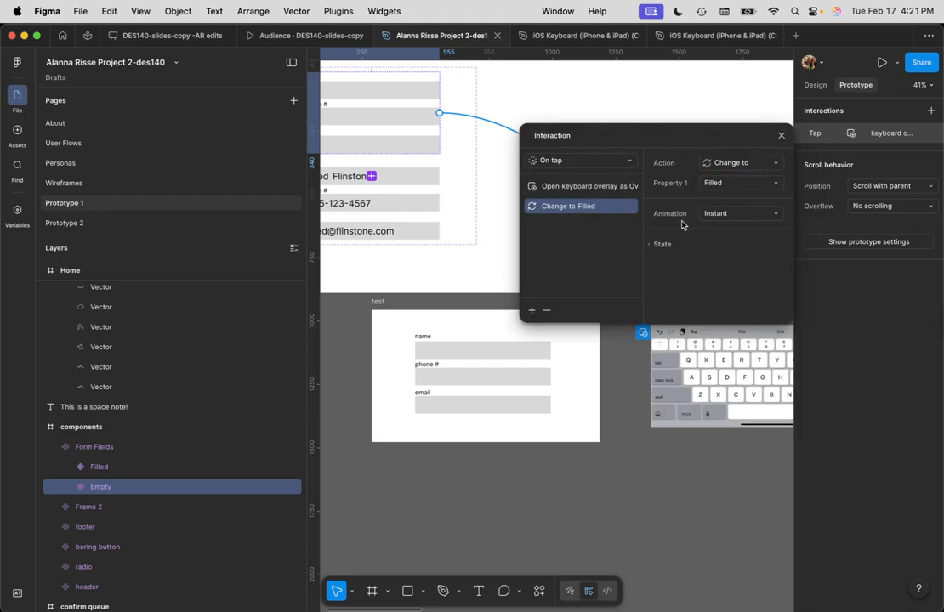
Set that change to Smart animate, Ease out, 300ms
{"action": "left_click", "coordinate": [730, 214]}
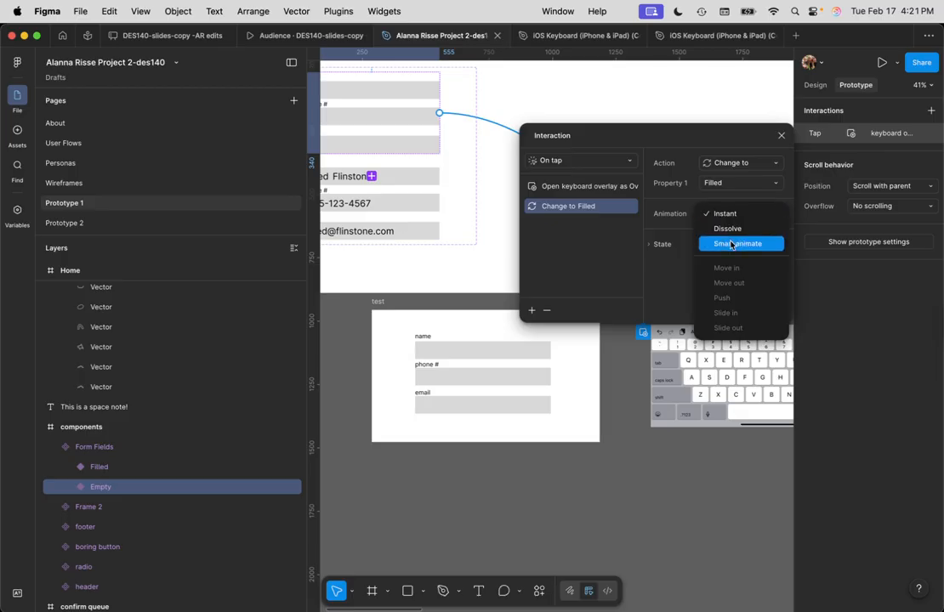
{"action": "left_click", "coordinate": [732, 243]}
{"action": "scroll", "coordinate": [718, 264], "scroll_direction": "down", "scroll_amount": 2}
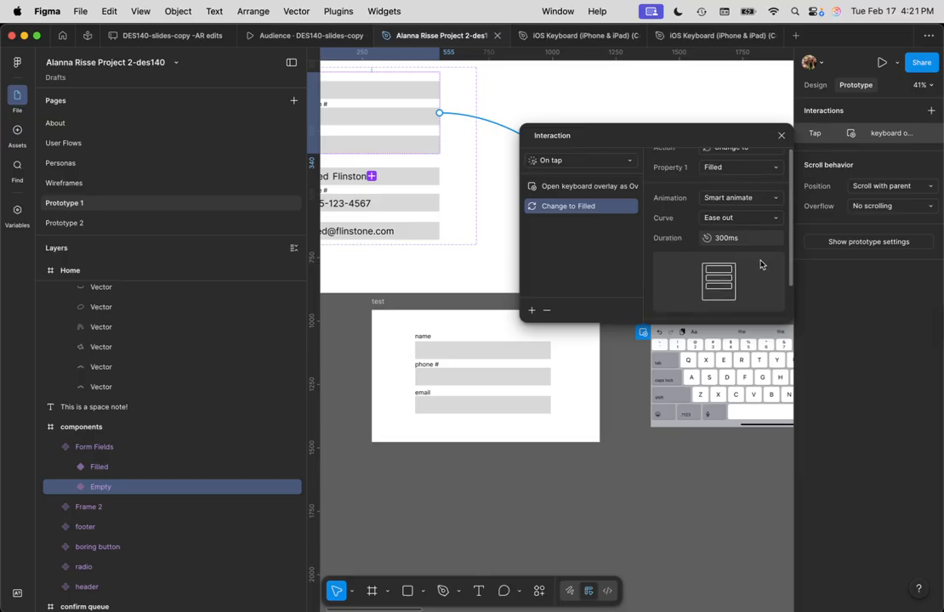
{"action": "scroll", "coordinate": [752, 264], "scroll_direction": "up", "scroll_amount": 2}
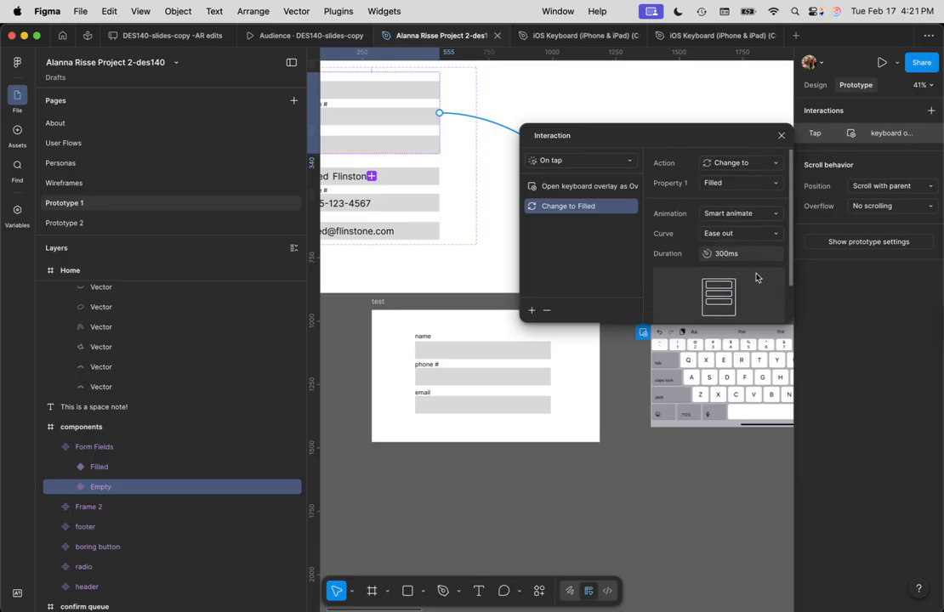
{"action": "left_click", "coordinate": [782, 138]}
{"action": "left_click", "coordinate": [638, 163]}
{"action": "scroll", "coordinate": [539, 264], "scroll_direction": "down", "scroll_amount": 2}
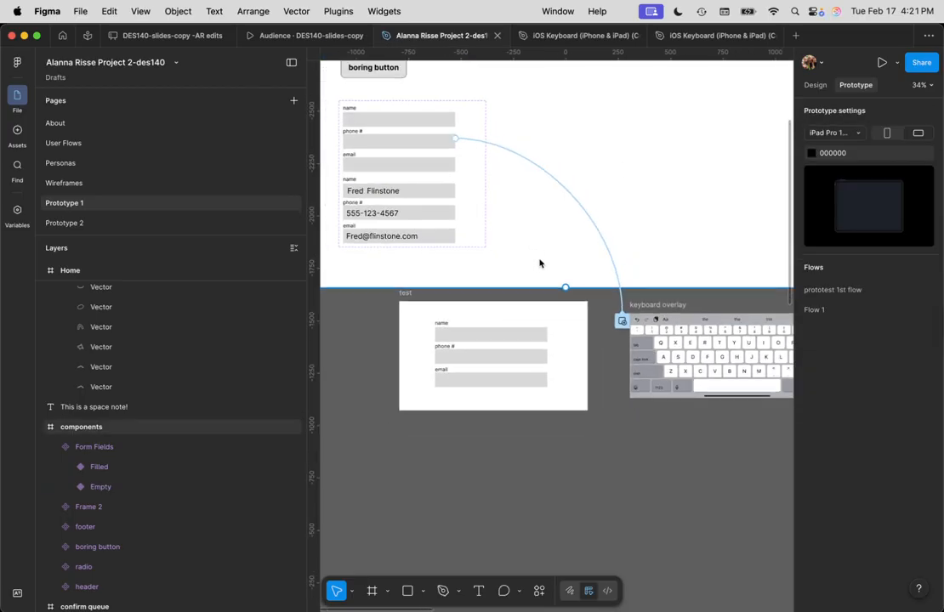
Select the test frame and drag its left edge to widen it from 899 to 1659 px
{"action": "scroll", "coordinate": [539, 264], "scroll_direction": "down", "scroll_amount": 2}
{"action": "left_click", "coordinate": [423, 159]}
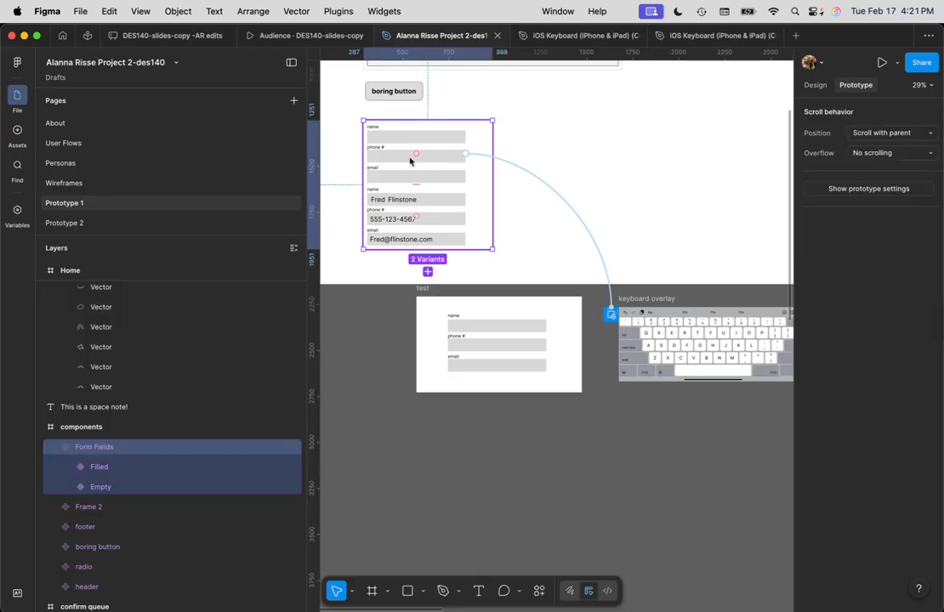
{"action": "left_click", "coordinate": [497, 345]}
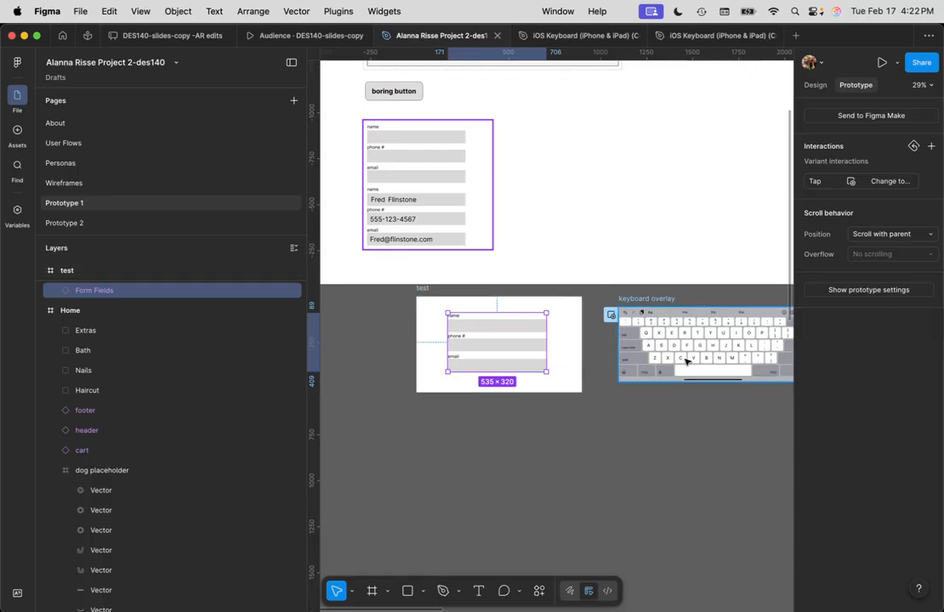
{"action": "left_click", "coordinate": [563, 361]}
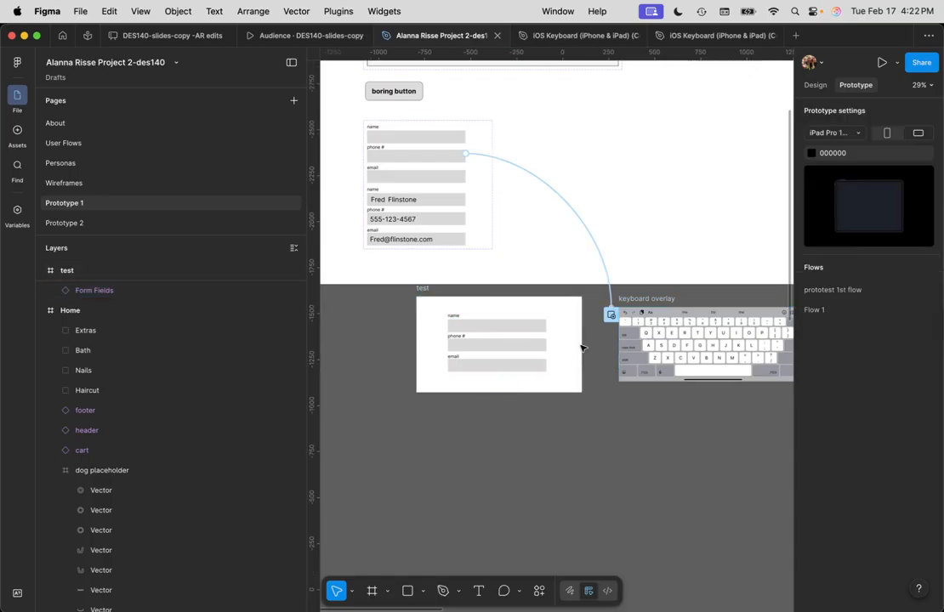
{"action": "left_click", "coordinate": [420, 290]}
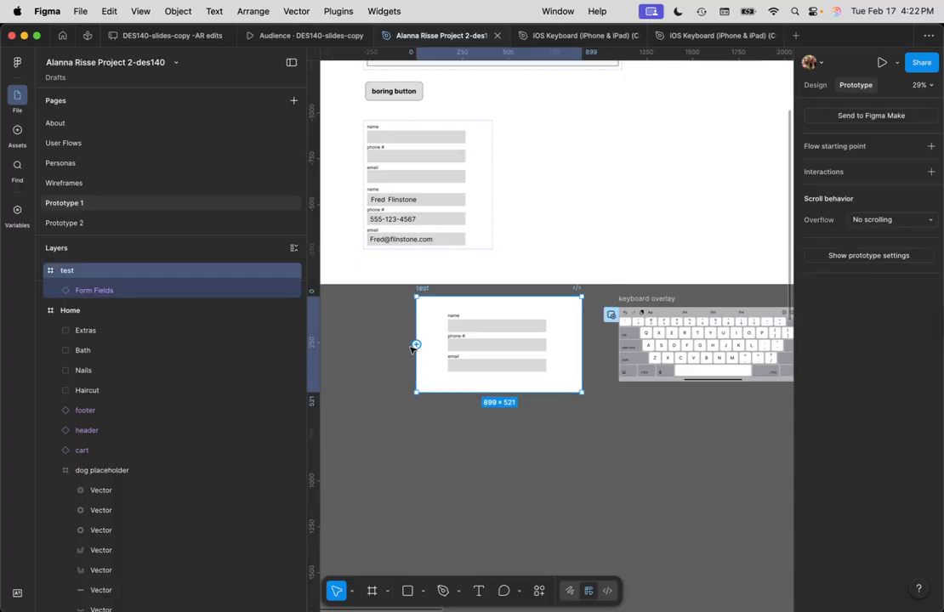
{"action": "left_click", "coordinate": [815, 85]}
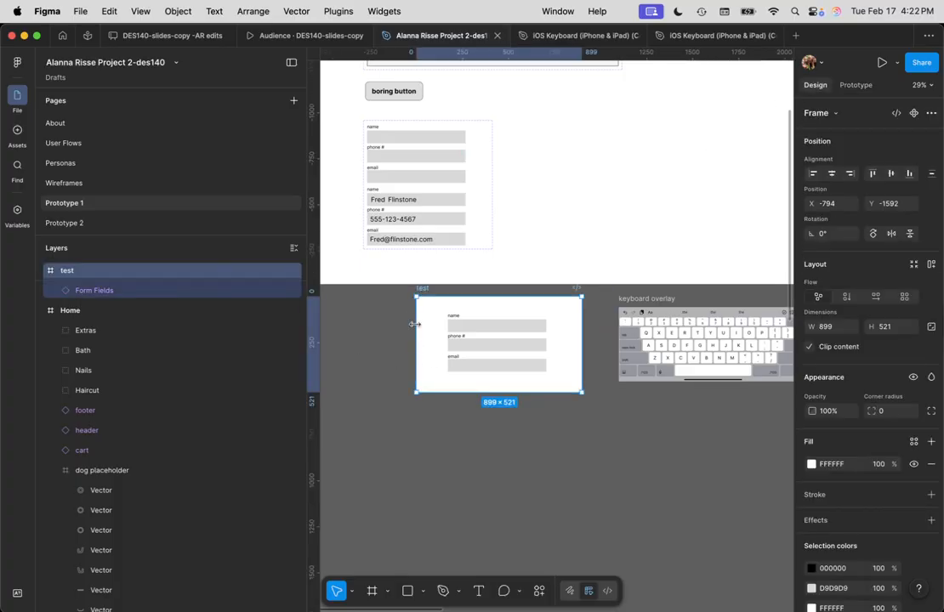
{"action": "left_click_drag", "start_coordinate": [412, 316], "coordinate": [473, 345]}
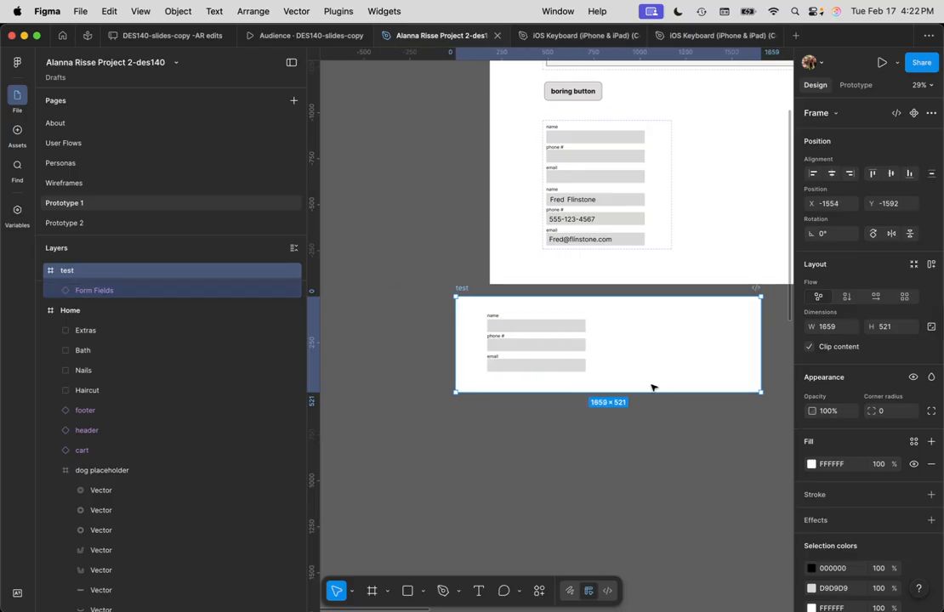
{"action": "scroll", "coordinate": [653, 383], "scroll_direction": "down", "scroll_amount": 2}
{"action": "scroll", "coordinate": [653, 372], "scroll_direction": "up", "scroll_amount": 2}
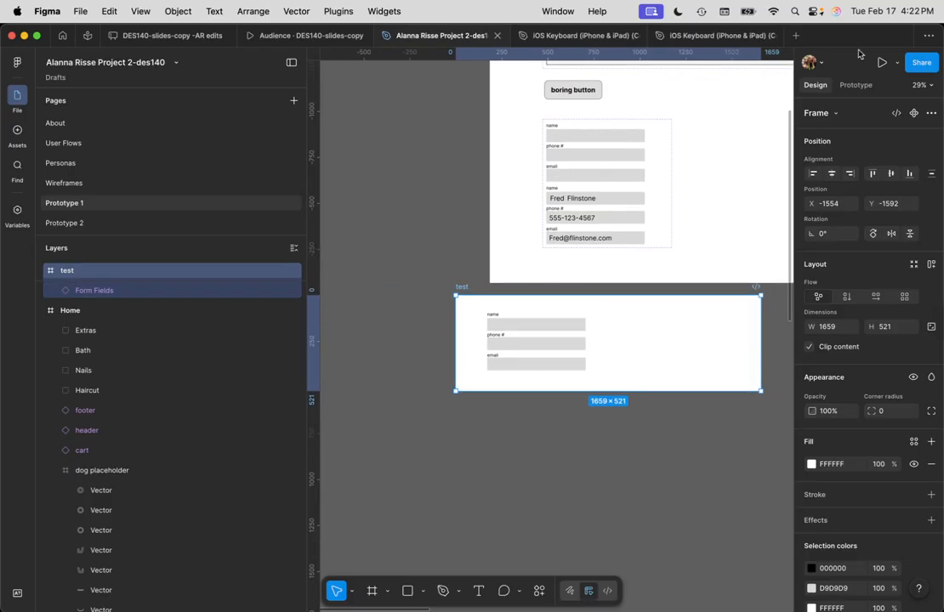
{"action": "left_click", "coordinate": [856, 85]}
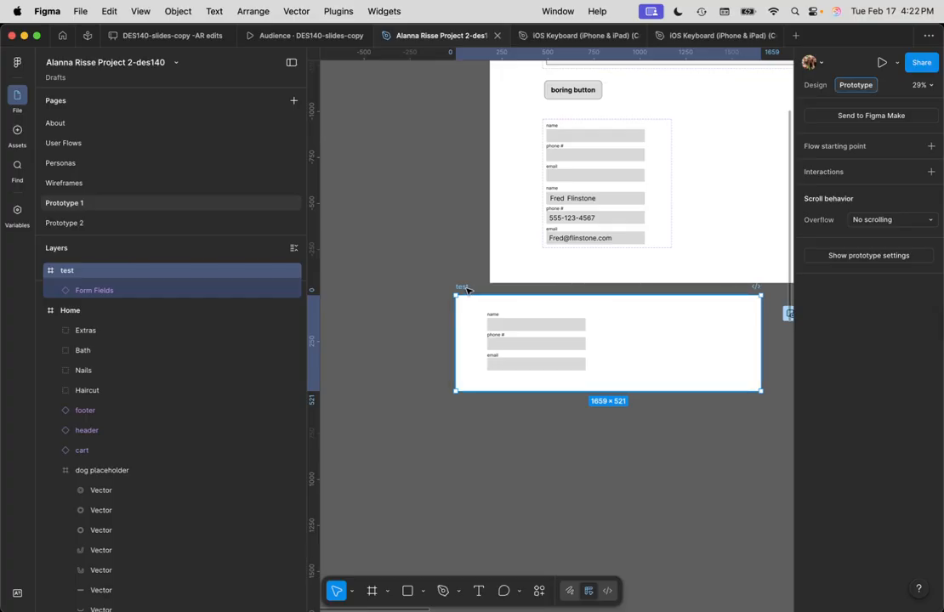
Preview the test frame: tap a field for the keyboard, tap the keyboard to fill fields, close
{"action": "key", "text": "shift+space"}
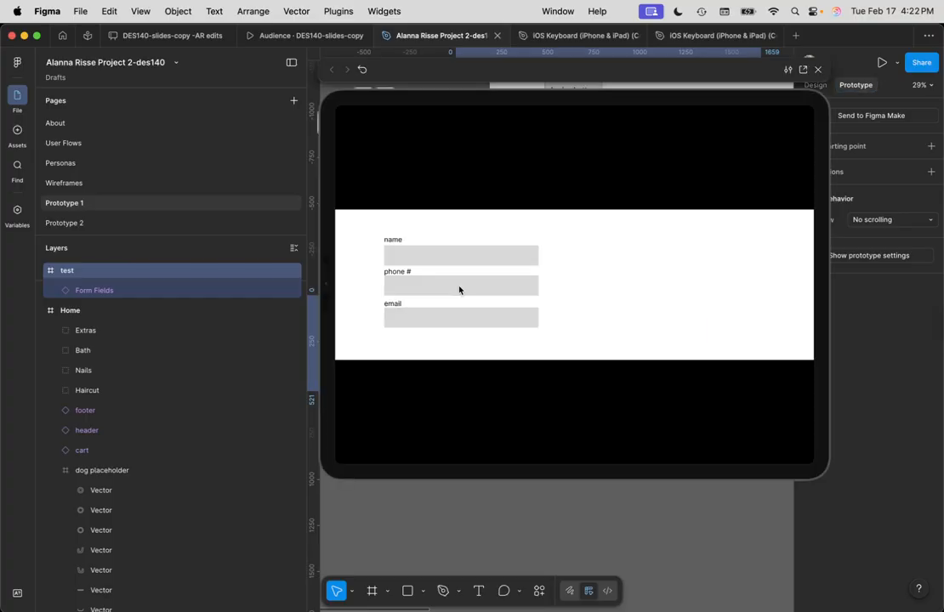
{"action": "left_click", "coordinate": [474, 263]}
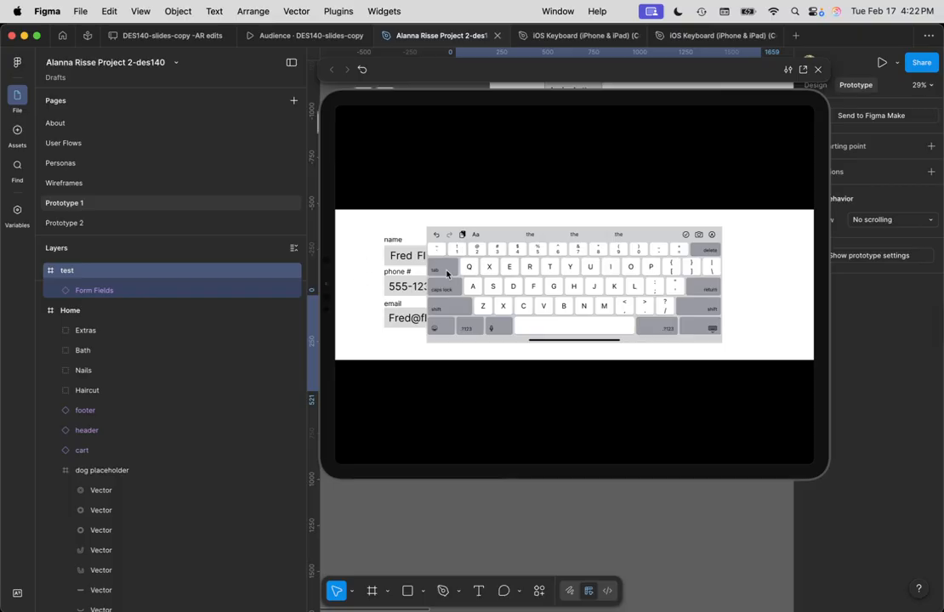
{"action": "left_click", "coordinate": [566, 286]}
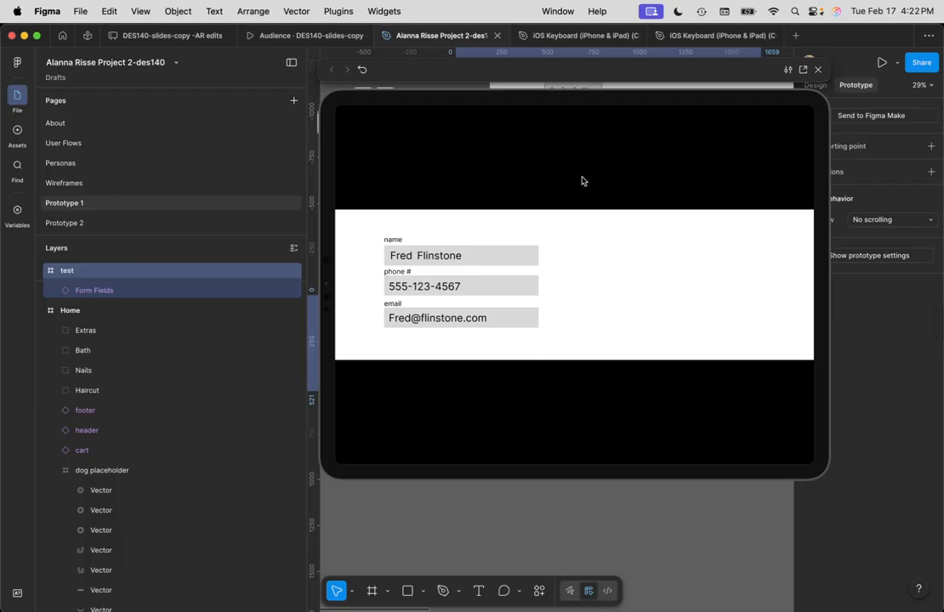
{"action": "left_click_drag", "start_coordinate": [442, 97], "coordinate": [412, 118]}
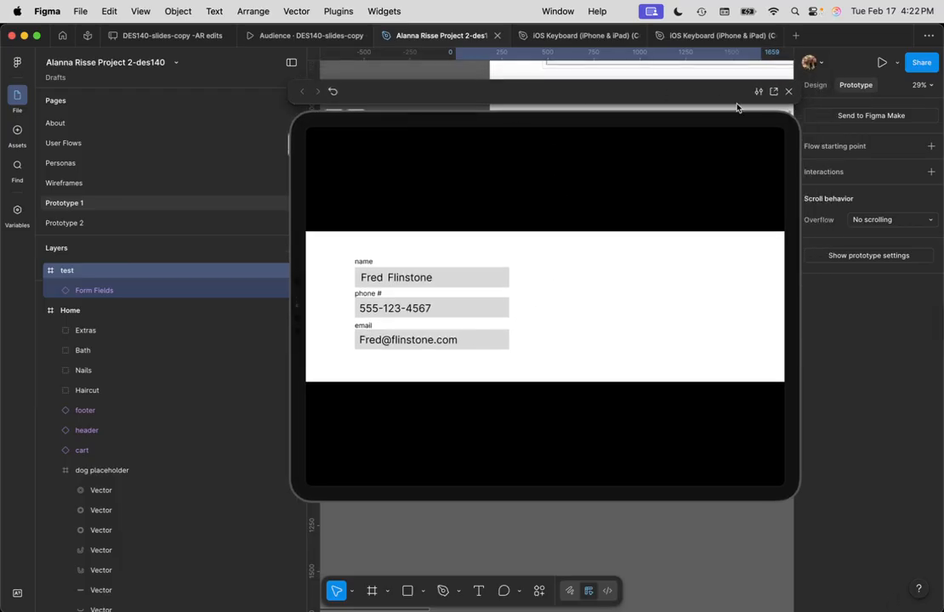
{"action": "left_click", "coordinate": [790, 91]}
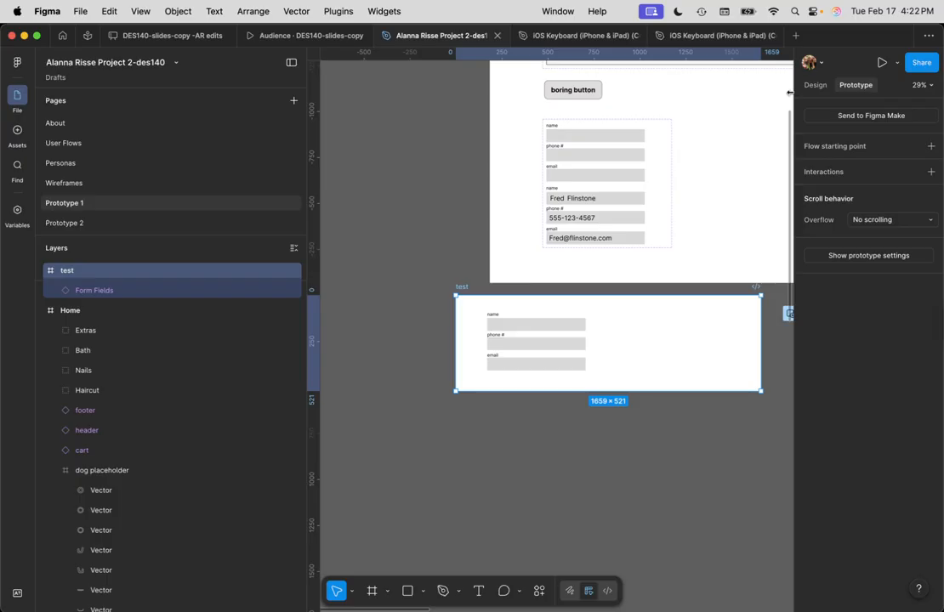
Shift the Form Fields instance right, toward the centre of the test frame
{"action": "left_click", "coordinate": [542, 353]}
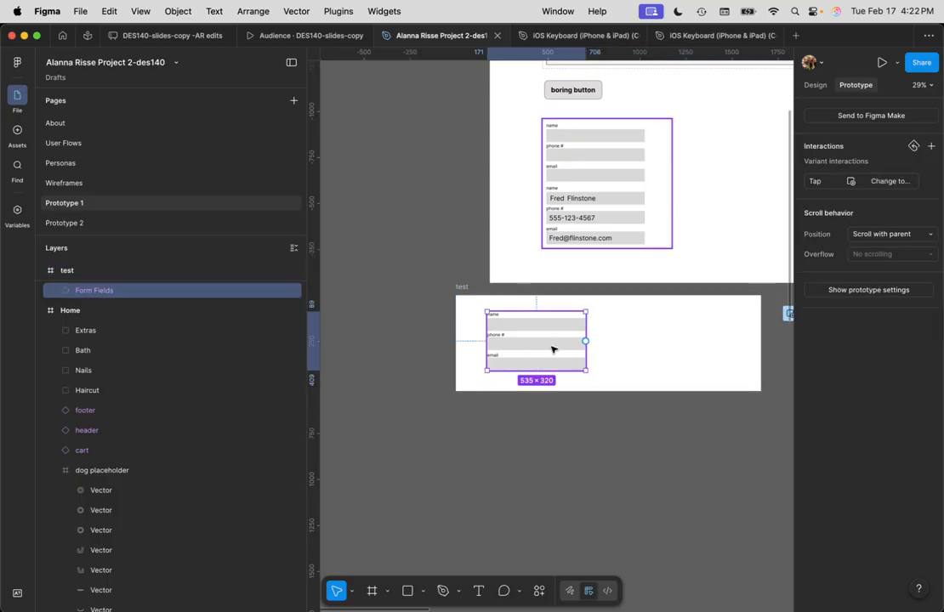
{"action": "left_click_drag", "start_coordinate": [552, 349], "coordinate": [608, 348]}
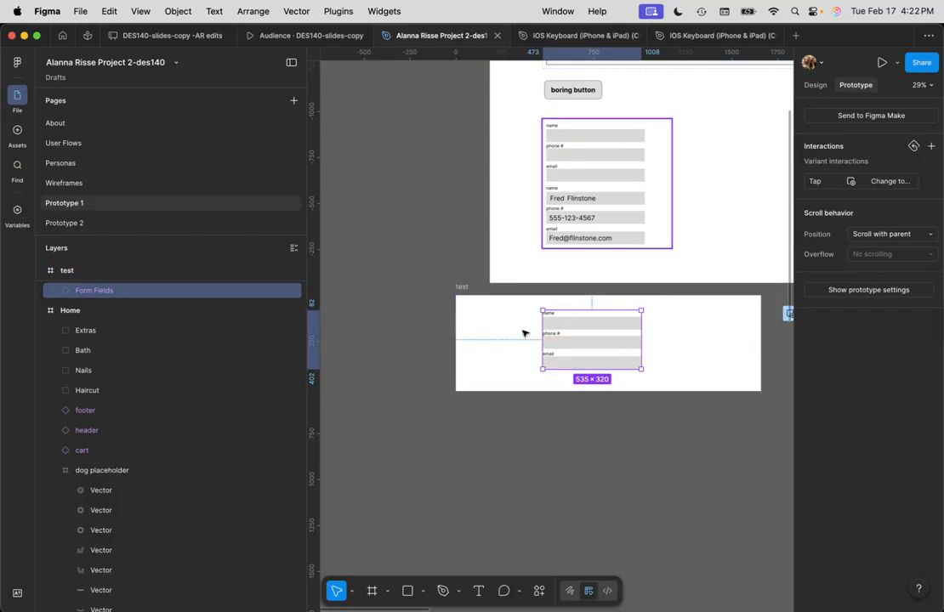
{"action": "left_click", "coordinate": [462, 289]}
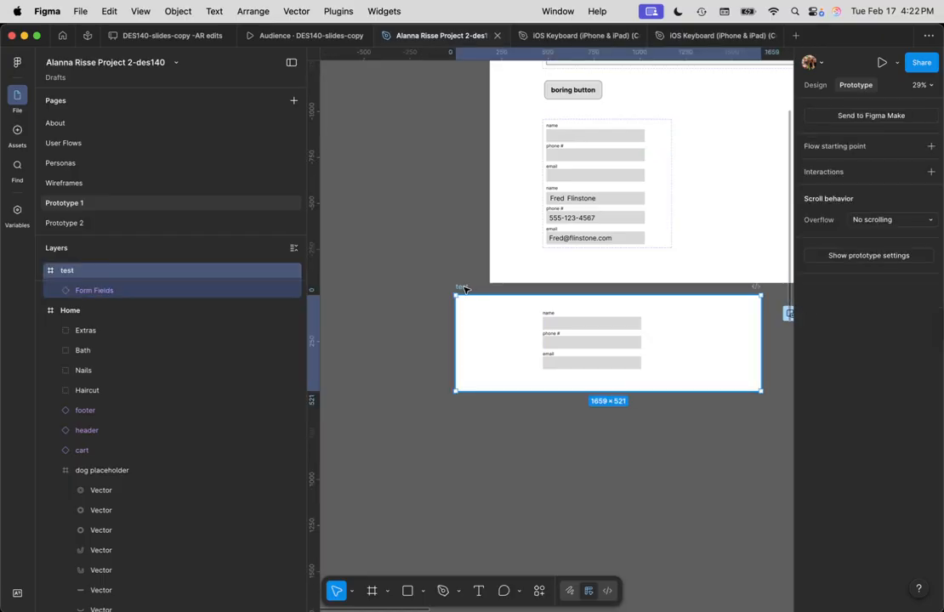
Preview the test frame: tap the name field, then the keyboard, to confirm the fields fill in
{"action": "key", "text": "shift+space"}
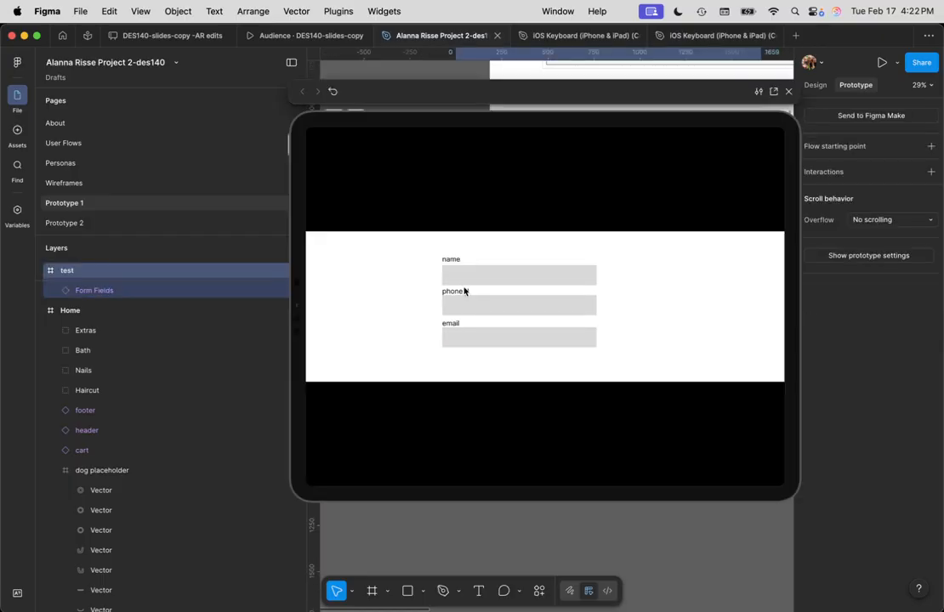
{"action": "left_click", "coordinate": [467, 278]}
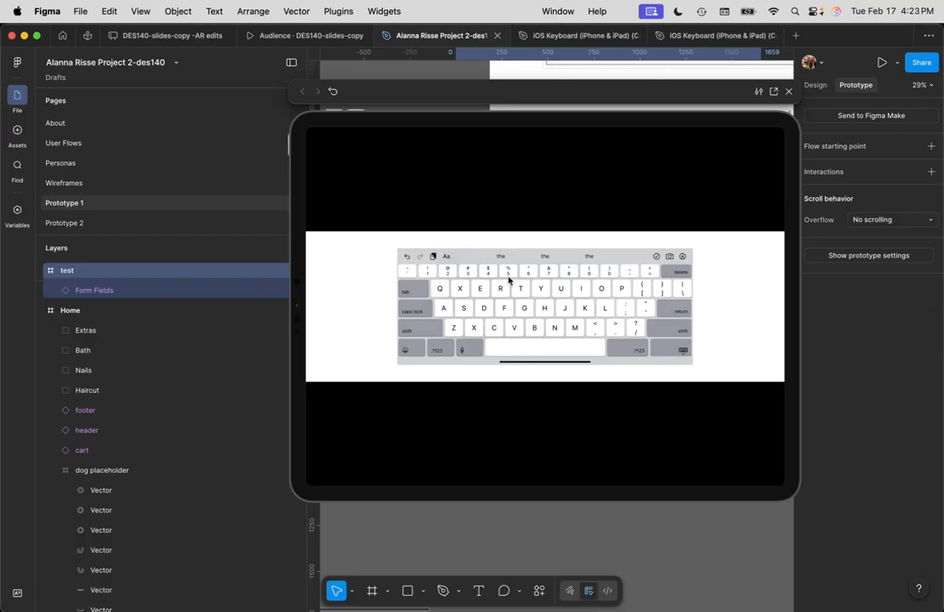
{"action": "left_click", "coordinate": [509, 279]}
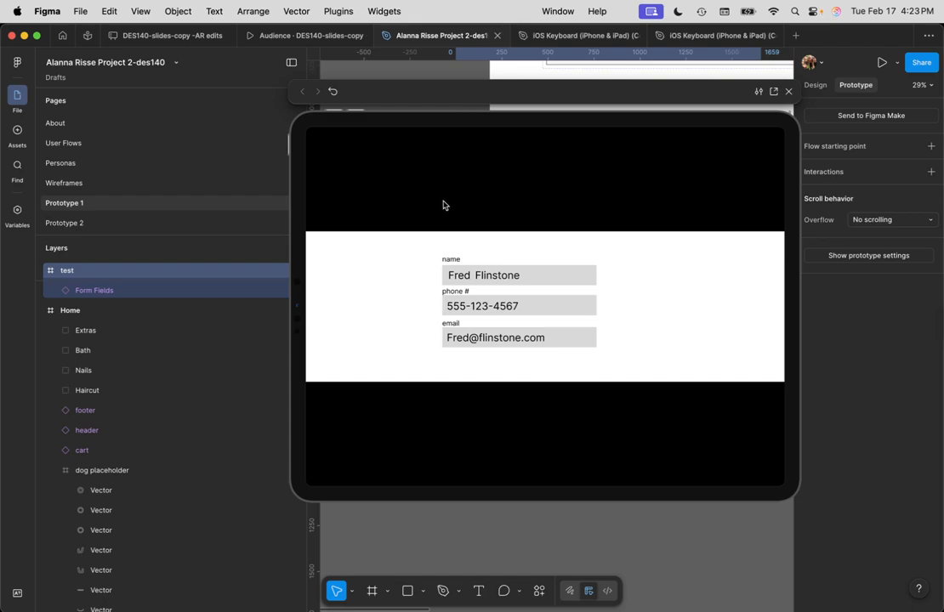
{"action": "key", "text": "super+Tab"}
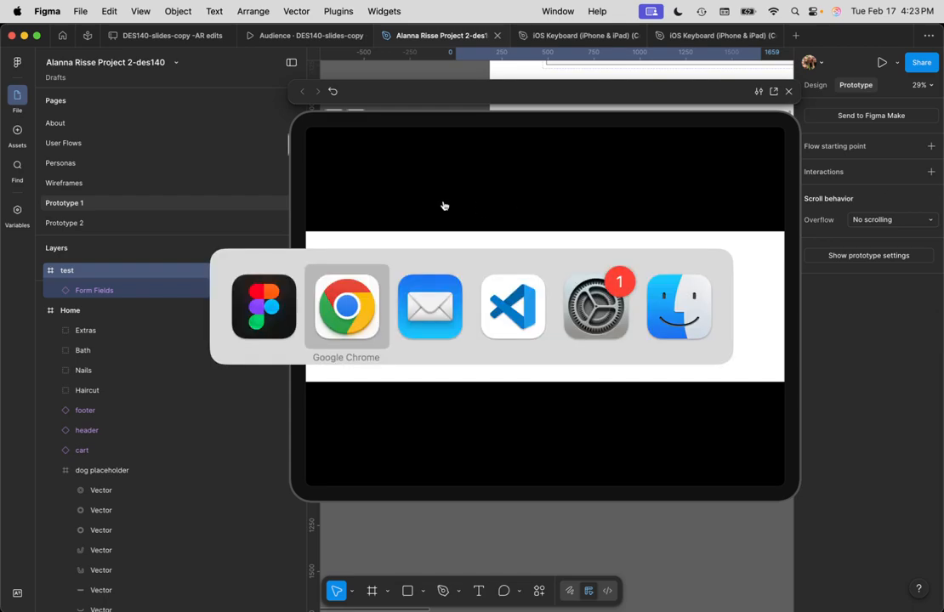